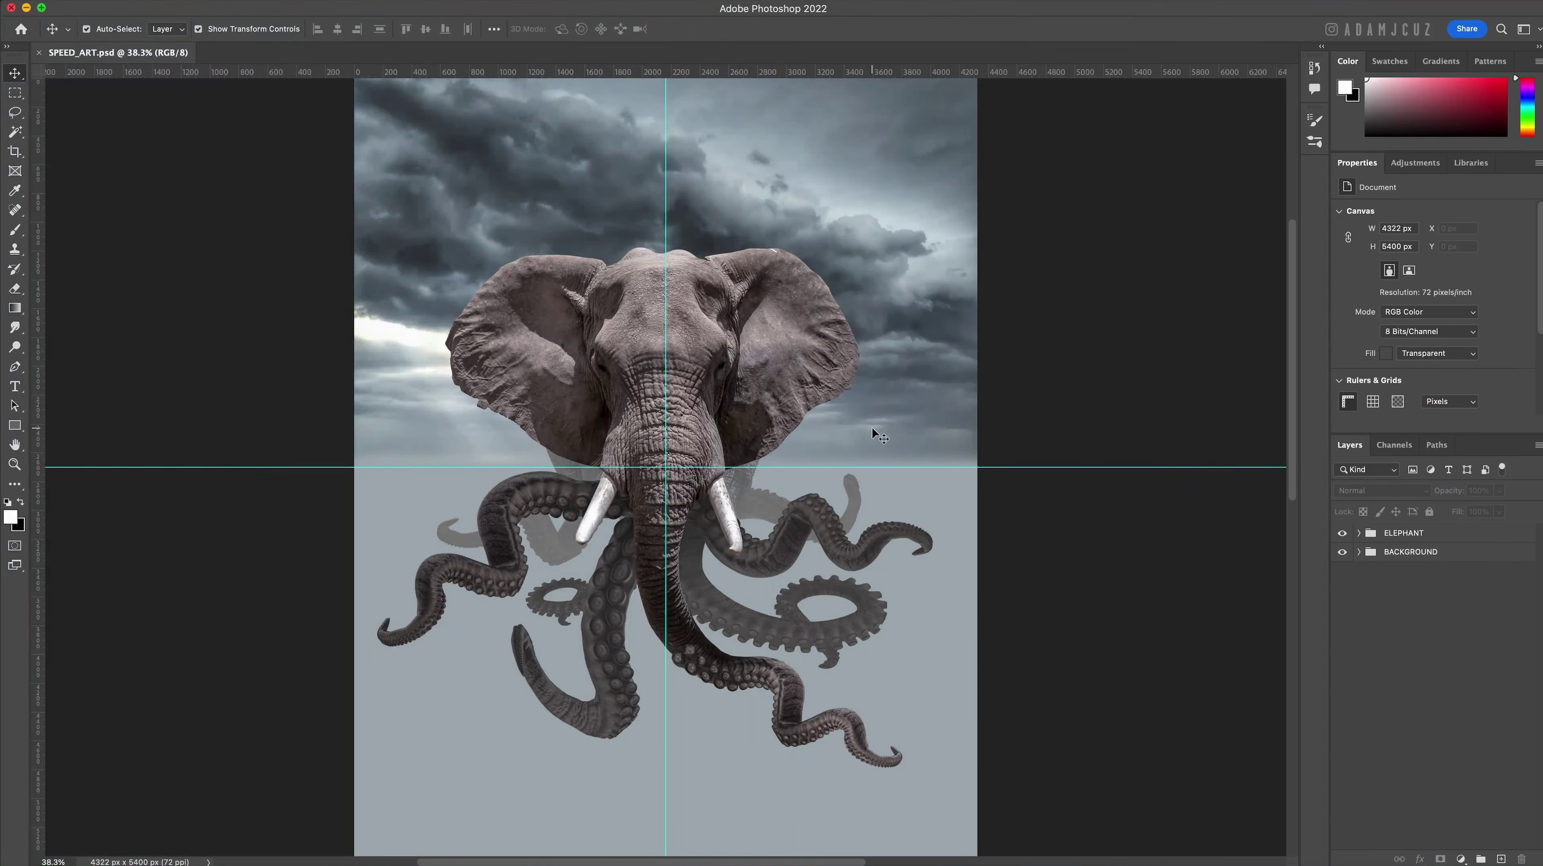
Create a group named BACK WATER above the BACKGROUND group and add an empty layer inside it.
left_click(1431, 553)
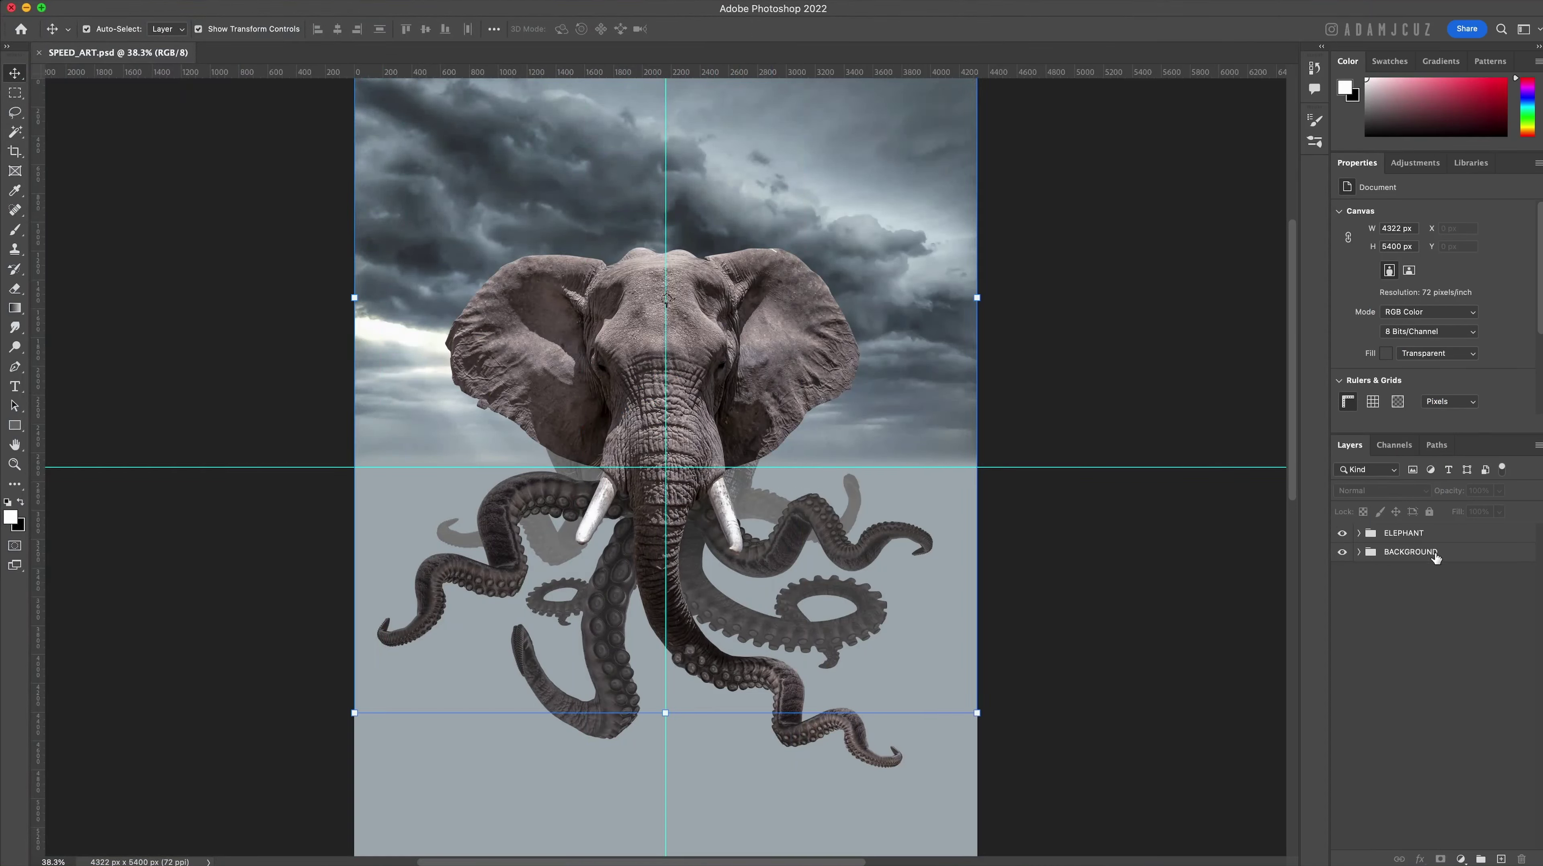
left_click(1481, 859)
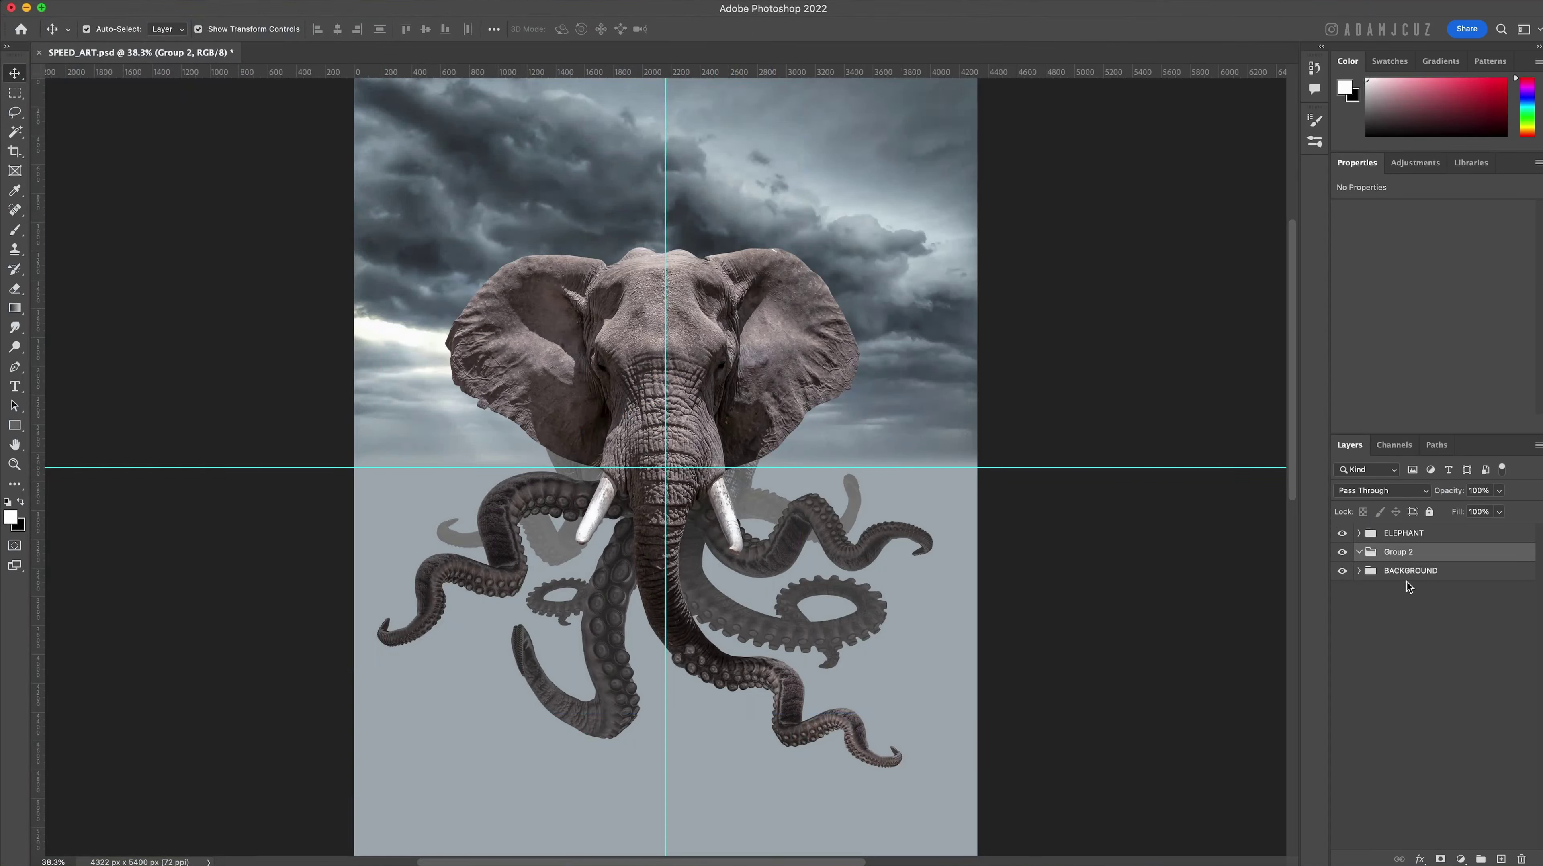
double_click(1395, 552)
key("Return")
left_click(1501, 859)
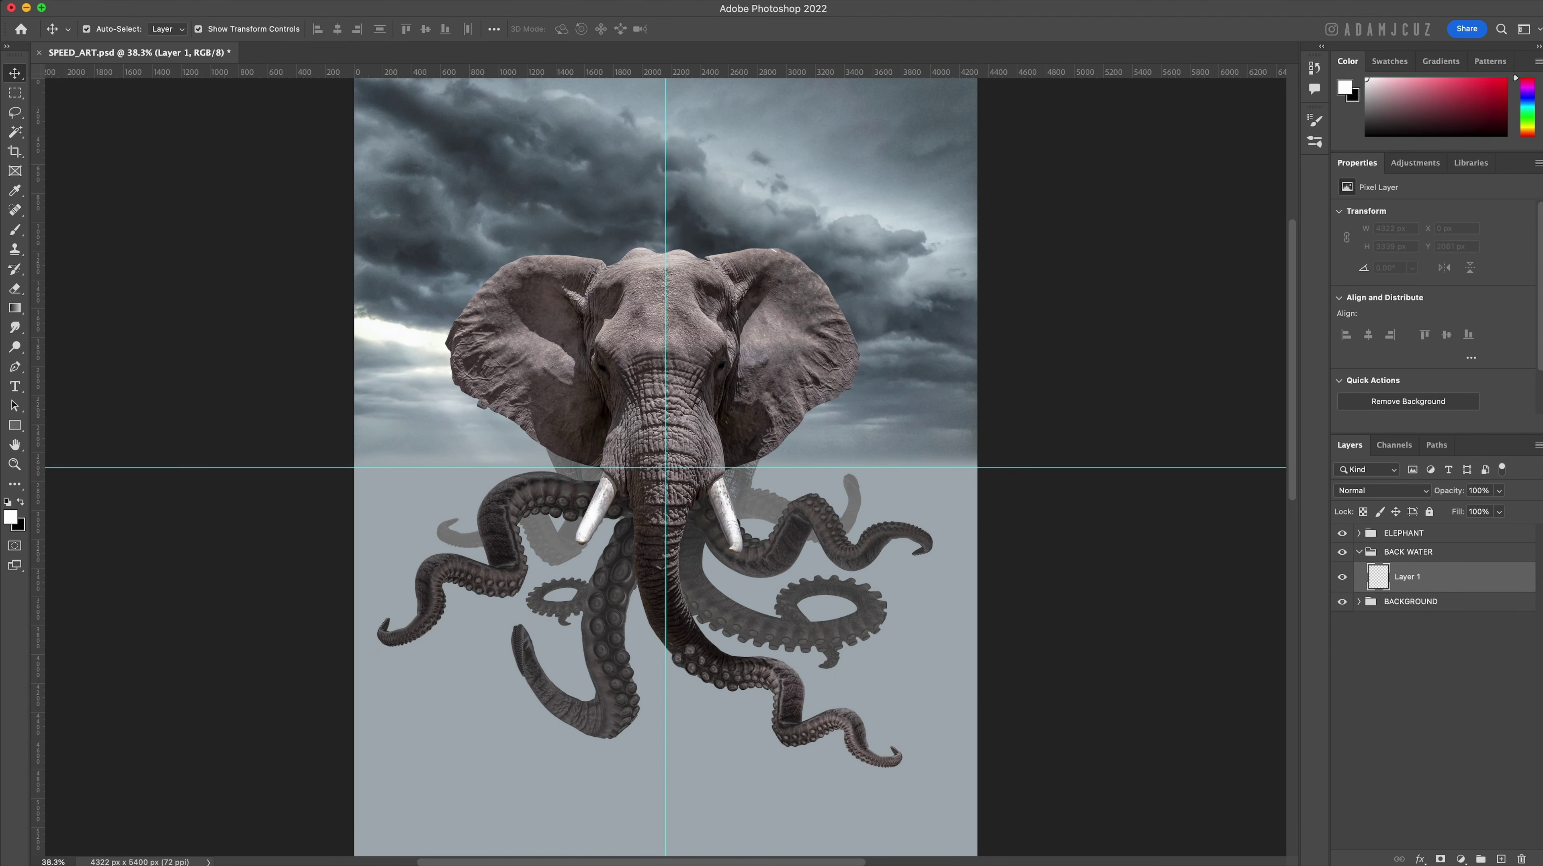
Place the WATER image in the BACK WATER group, scaled to 102.30% and rotated 4.24°, with its waterline crossing the horizontal guide.
key("super+Tab")
left_click_drag(518, 356, 546, 199)
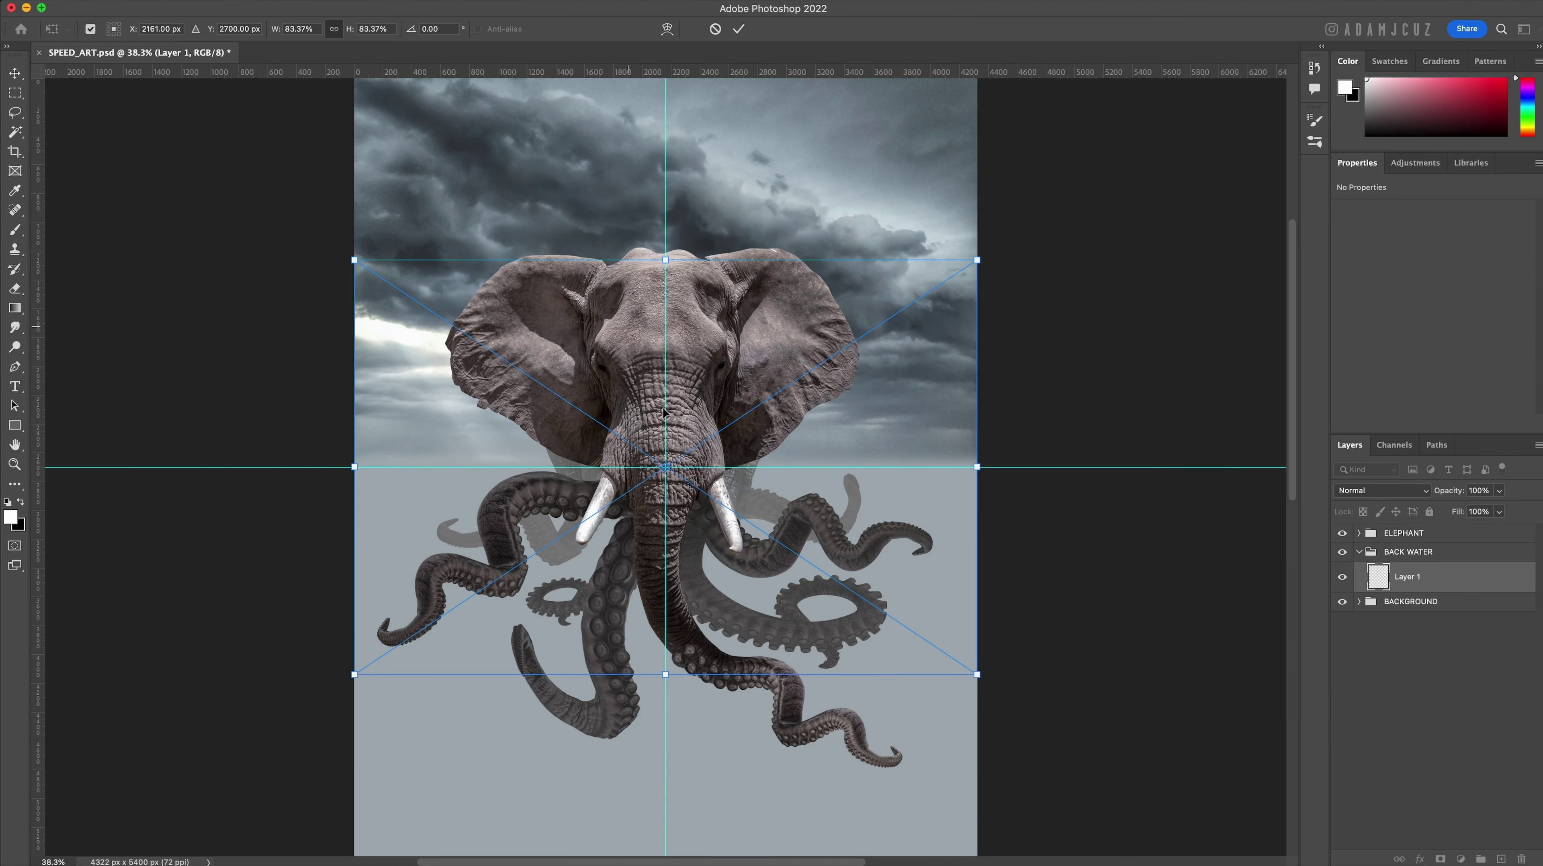
left_click_drag(978, 468, 915, 520)
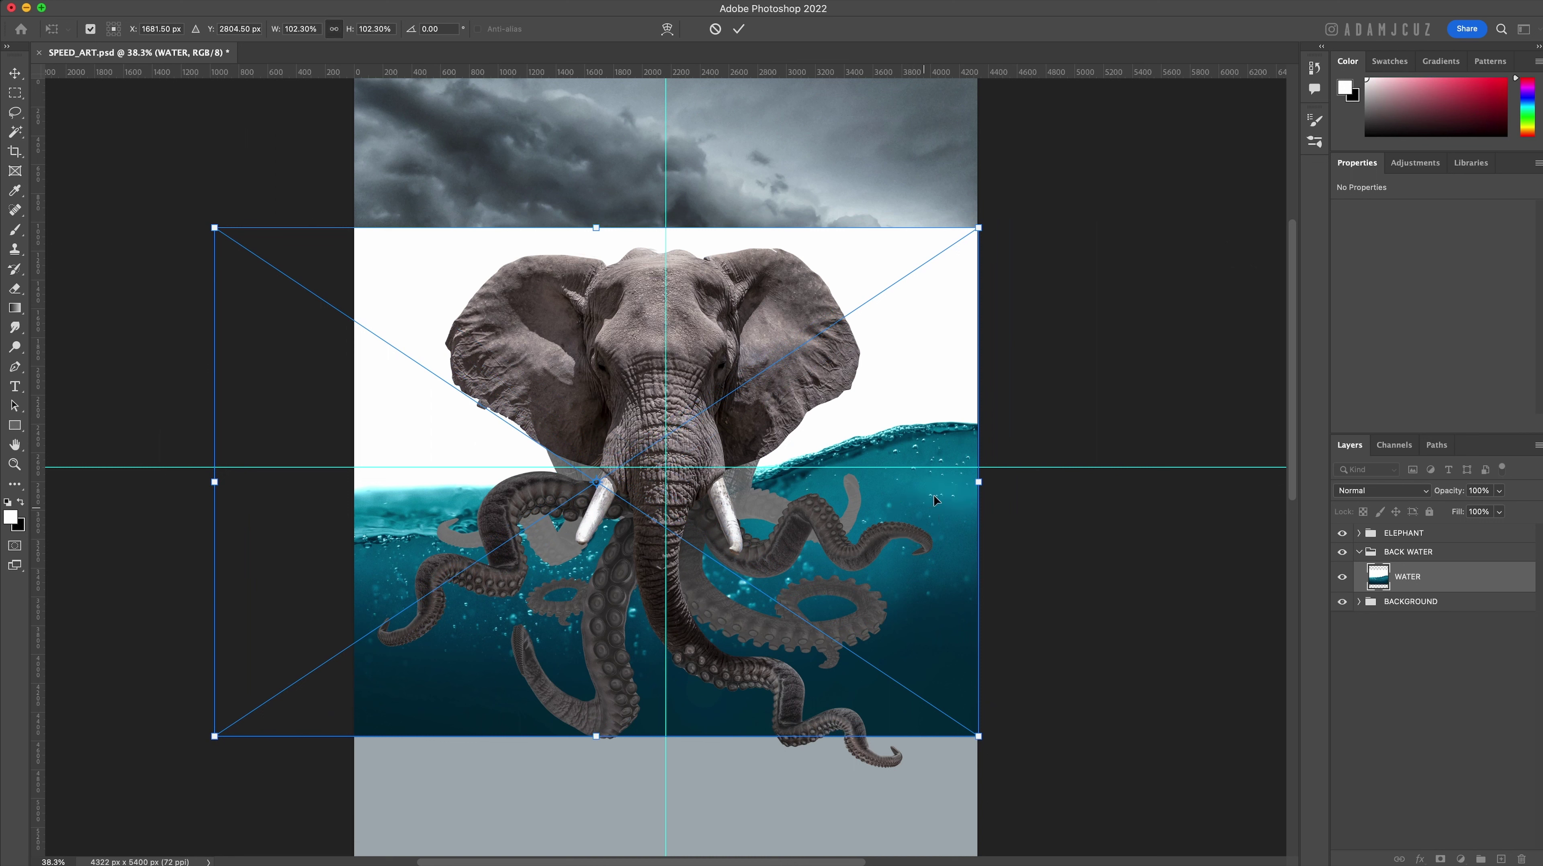
left_click_drag(1008, 216, 1034, 238)
left_click_drag(930, 597, 952, 597)
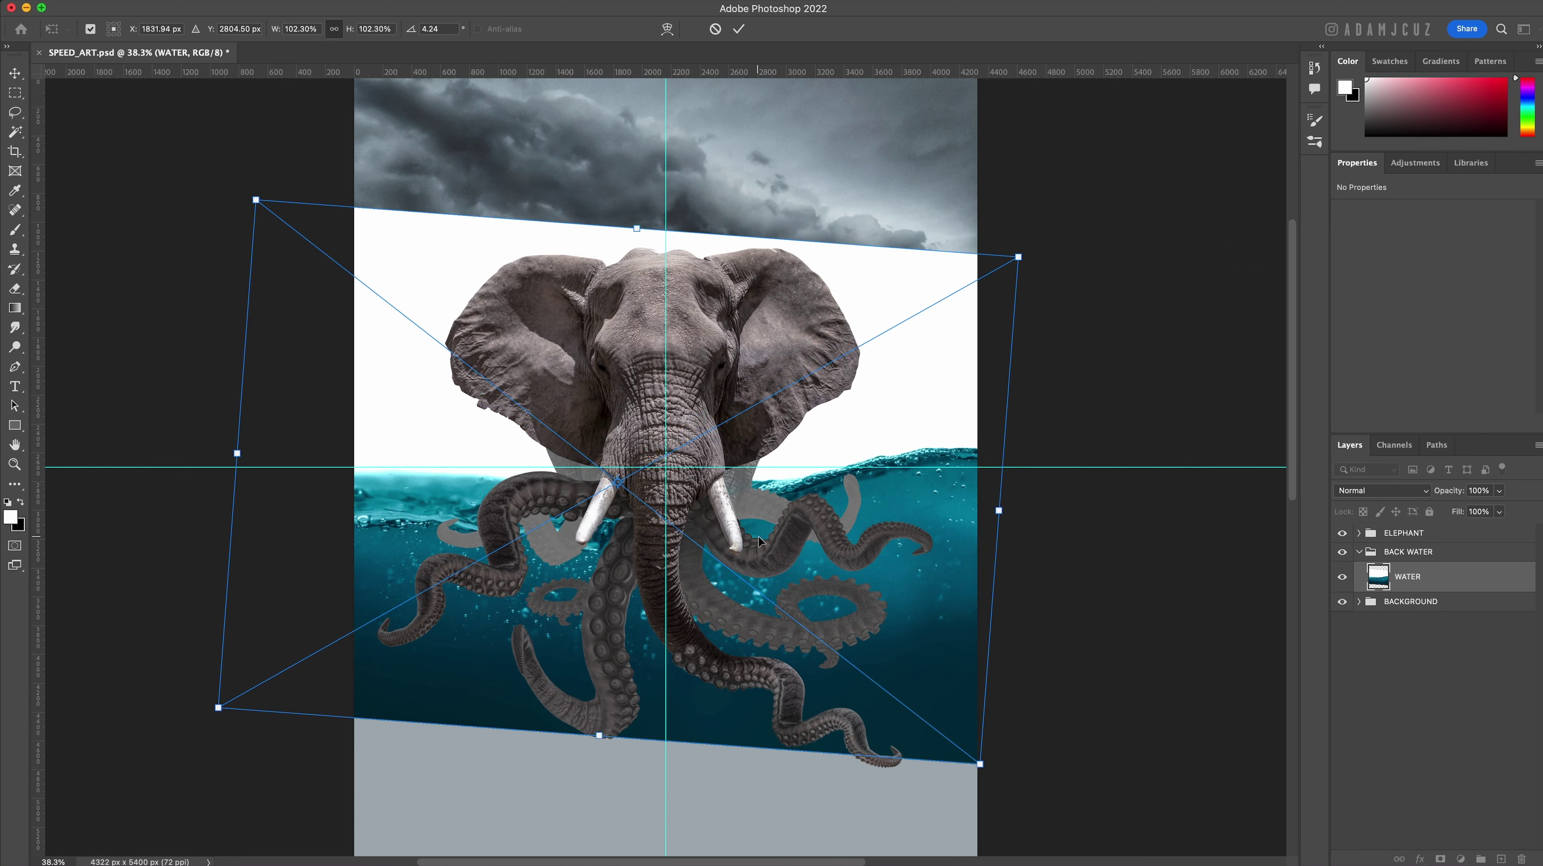
left_click_drag(857, 596, 854, 577)
left_click(739, 29)
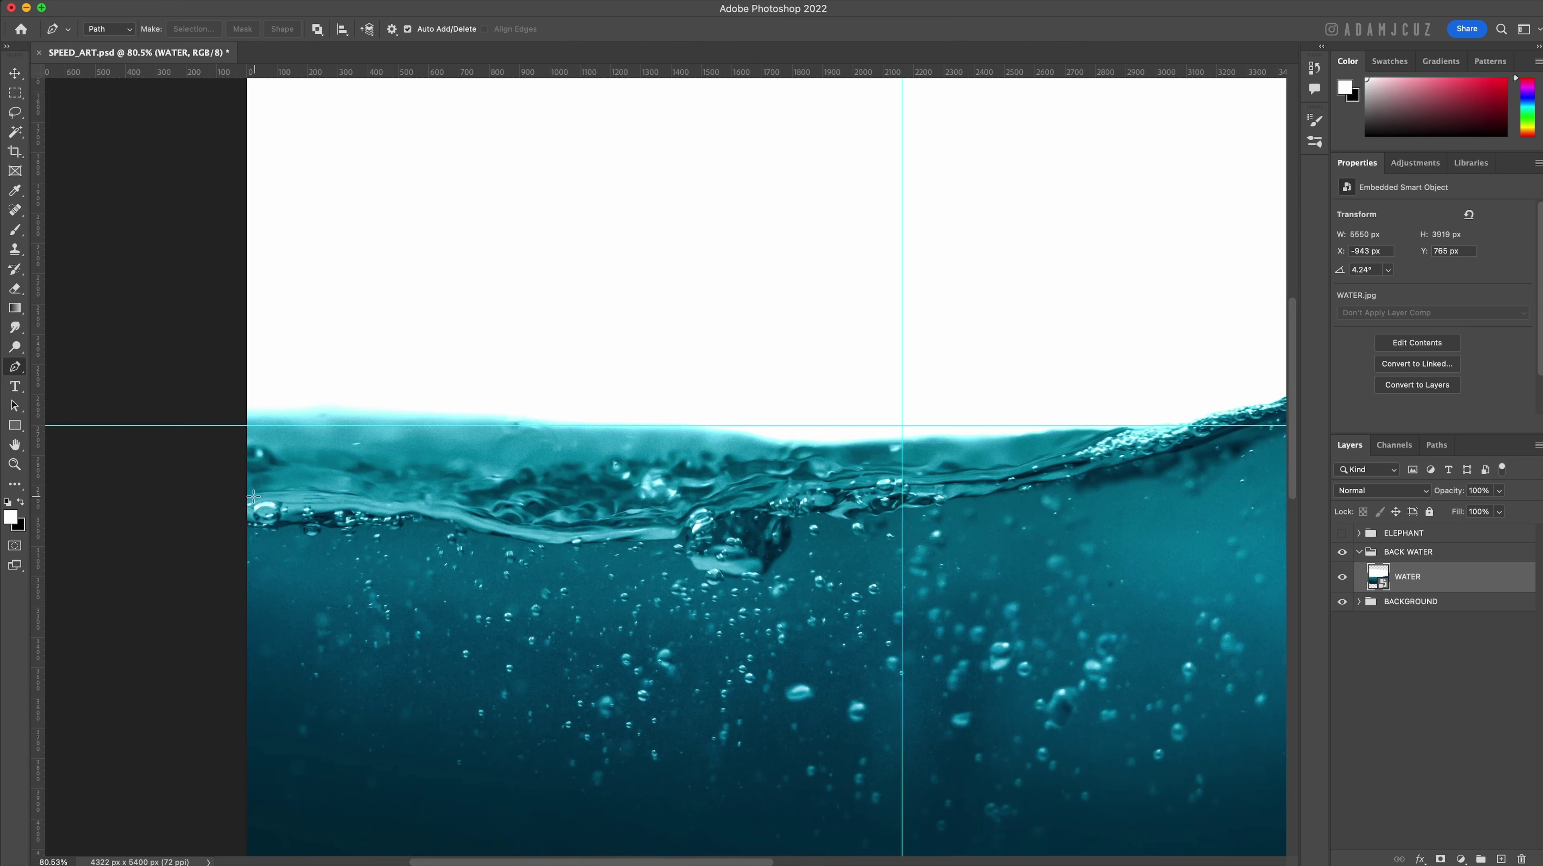
Trace the front edge of the waterline across the full canvas width with the Pen tool.
left_click_drag(230, 502, 528, 532)
left_click(440, 507)
left_click_drag(645, 531, 658, 528)
scroll(672, 533, "up", 5)
scroll(666, 498, "down", 4)
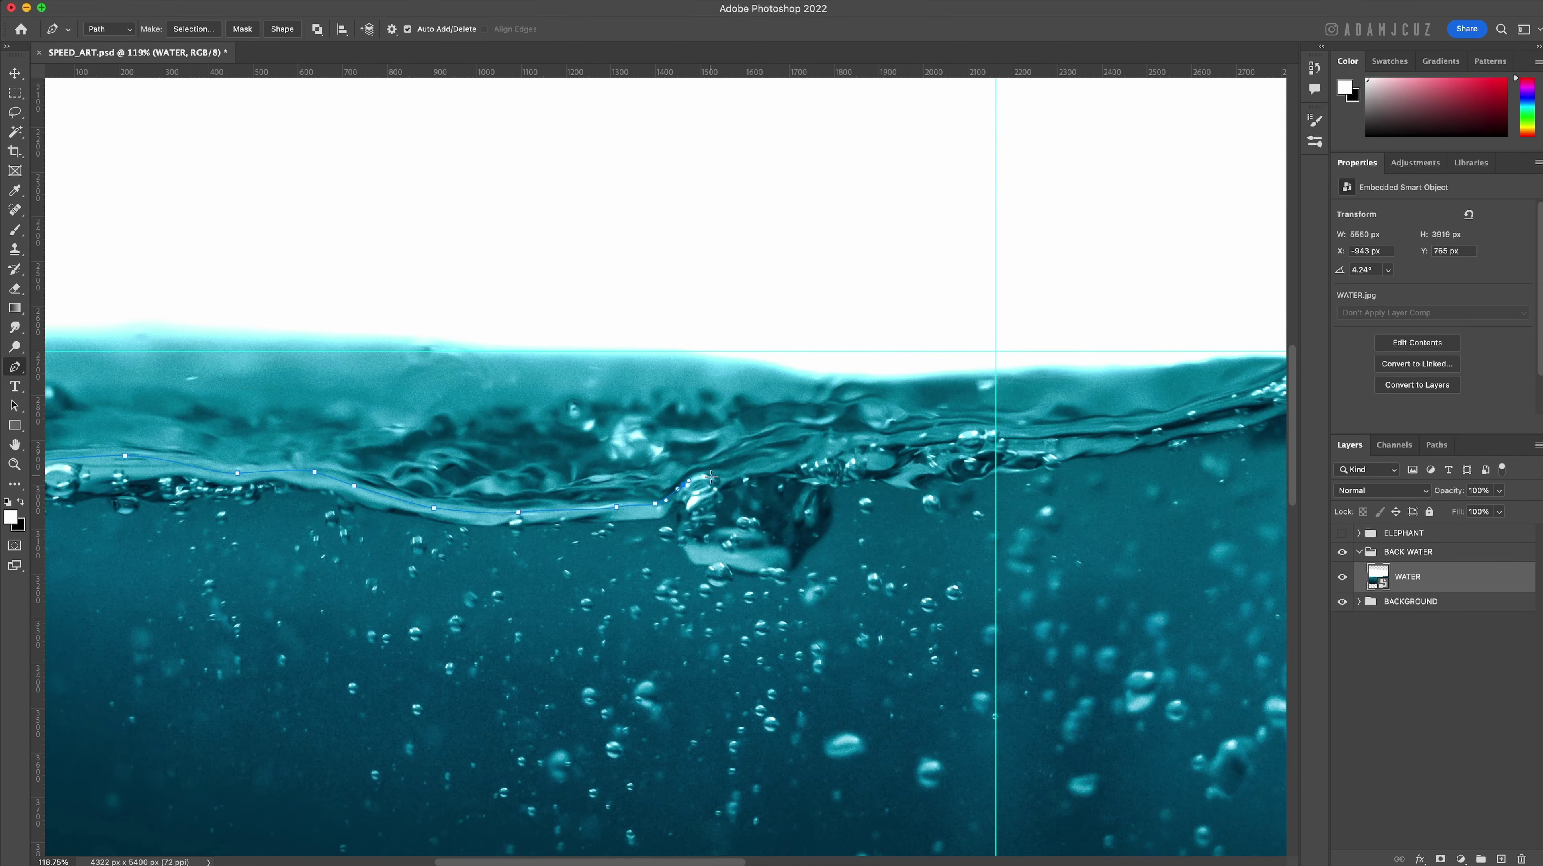
left_click(795, 470)
left_click_drag(829, 451, 887, 449)
left_click(932, 443)
left_click(956, 436)
left_click_drag(904, 450, 1083, 436)
left_click_drag(1098, 429, 855, 478)
left_click_drag(994, 443, 1010, 439)
left_click_drag(1038, 428, 1113, 414)
left_click_drag(1109, 381, 828, 481)
left_click_drag(975, 451, 991, 447)
left_click_drag(1051, 429, 1237, 431)
Extend the waterline path around the underwater area, with its outer corners beyond the canvas edges.
key("super+minus")
key("super+minus")
key("super+minus")
key("super+minus")
key("super+minus")
left_click(943, 746)
left_click(280, 683)
left_click(304, 409)
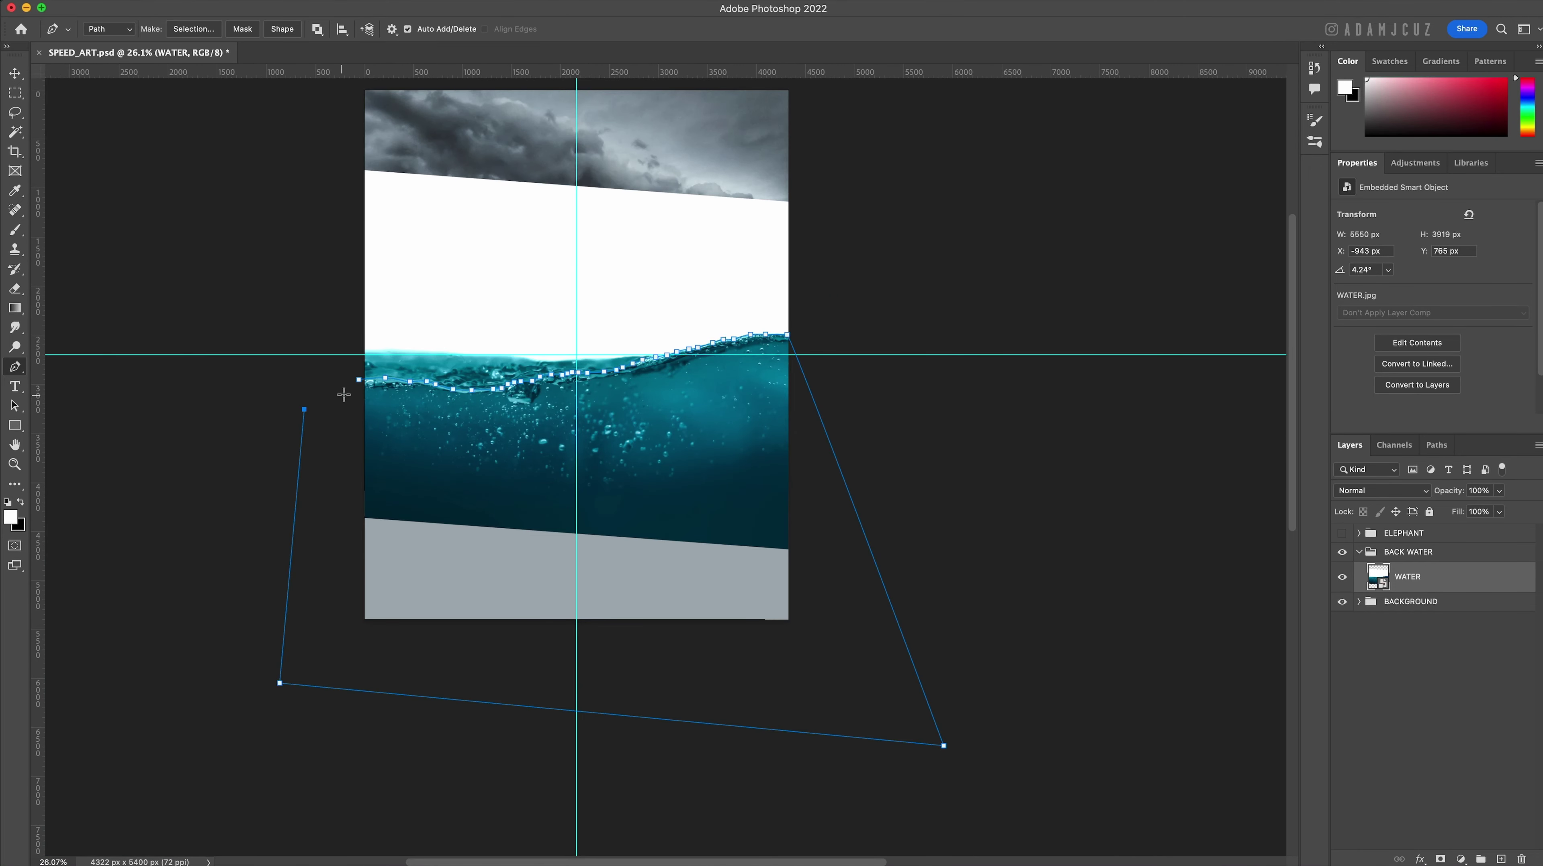
Convert the path to a new selection with a 0-pixel feather and mask the WATER layer with it.
left_click(194, 29)
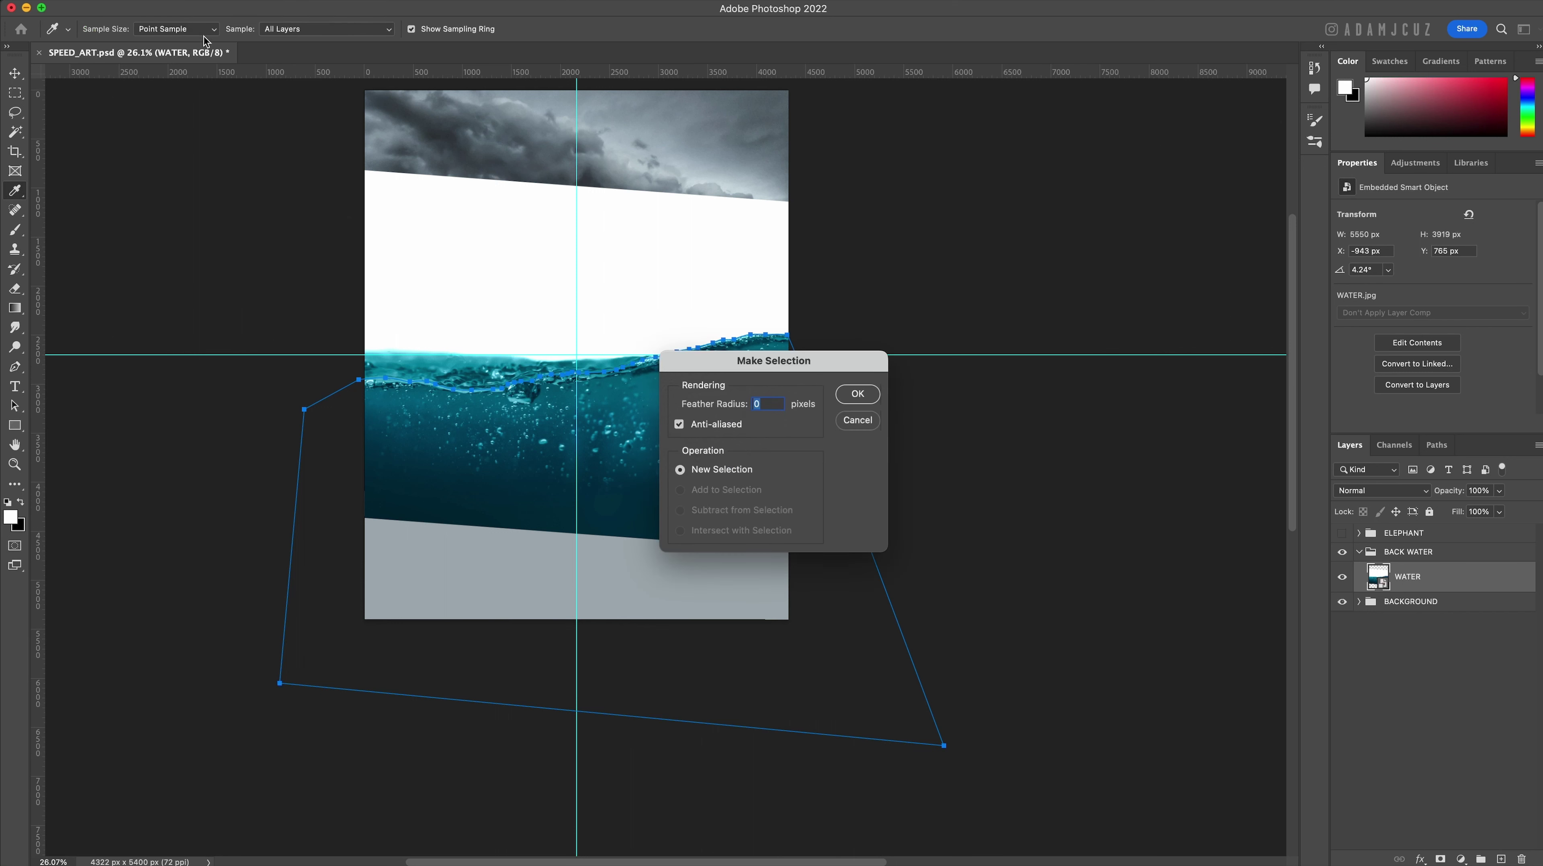
left_click(842, 399)
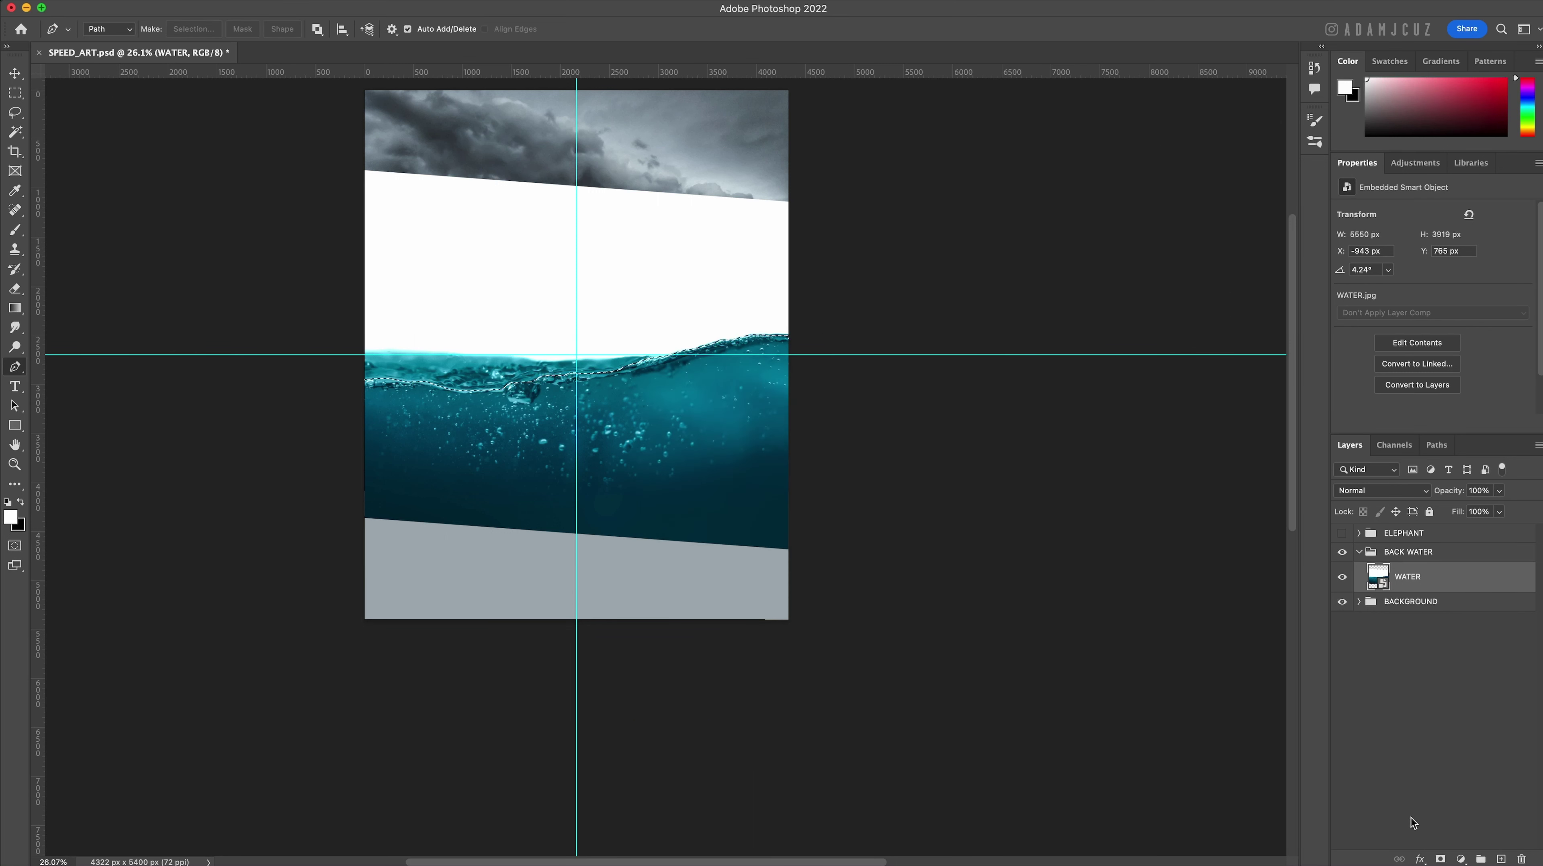
left_click(1440, 859)
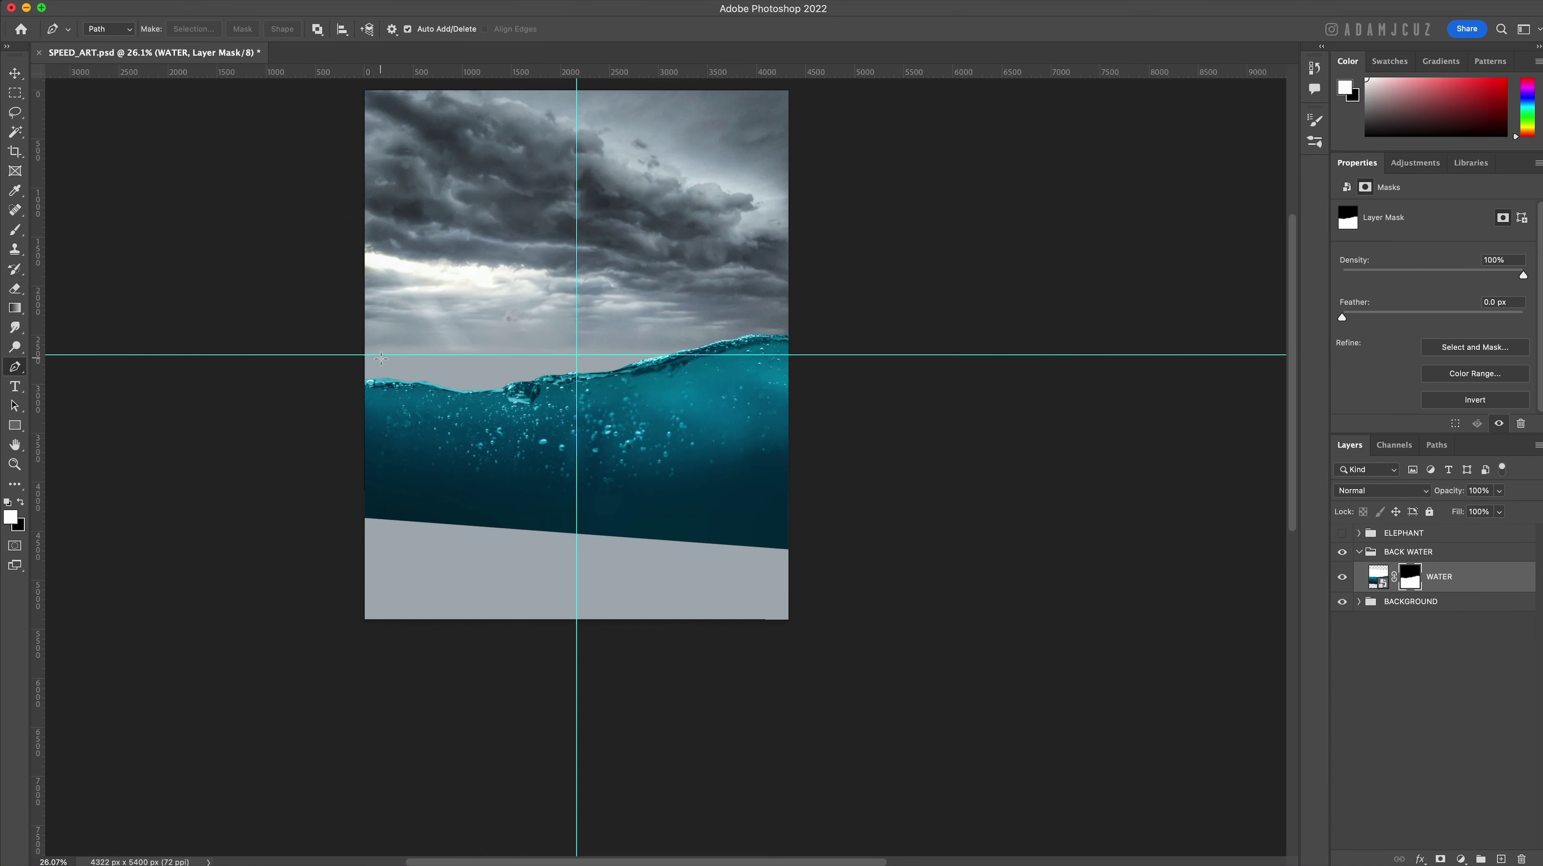
Show the ELEPHANT group again and deselect the WATER layer.
scroll(381, 359, "up", 1)
scroll(383, 367, "up", 5)
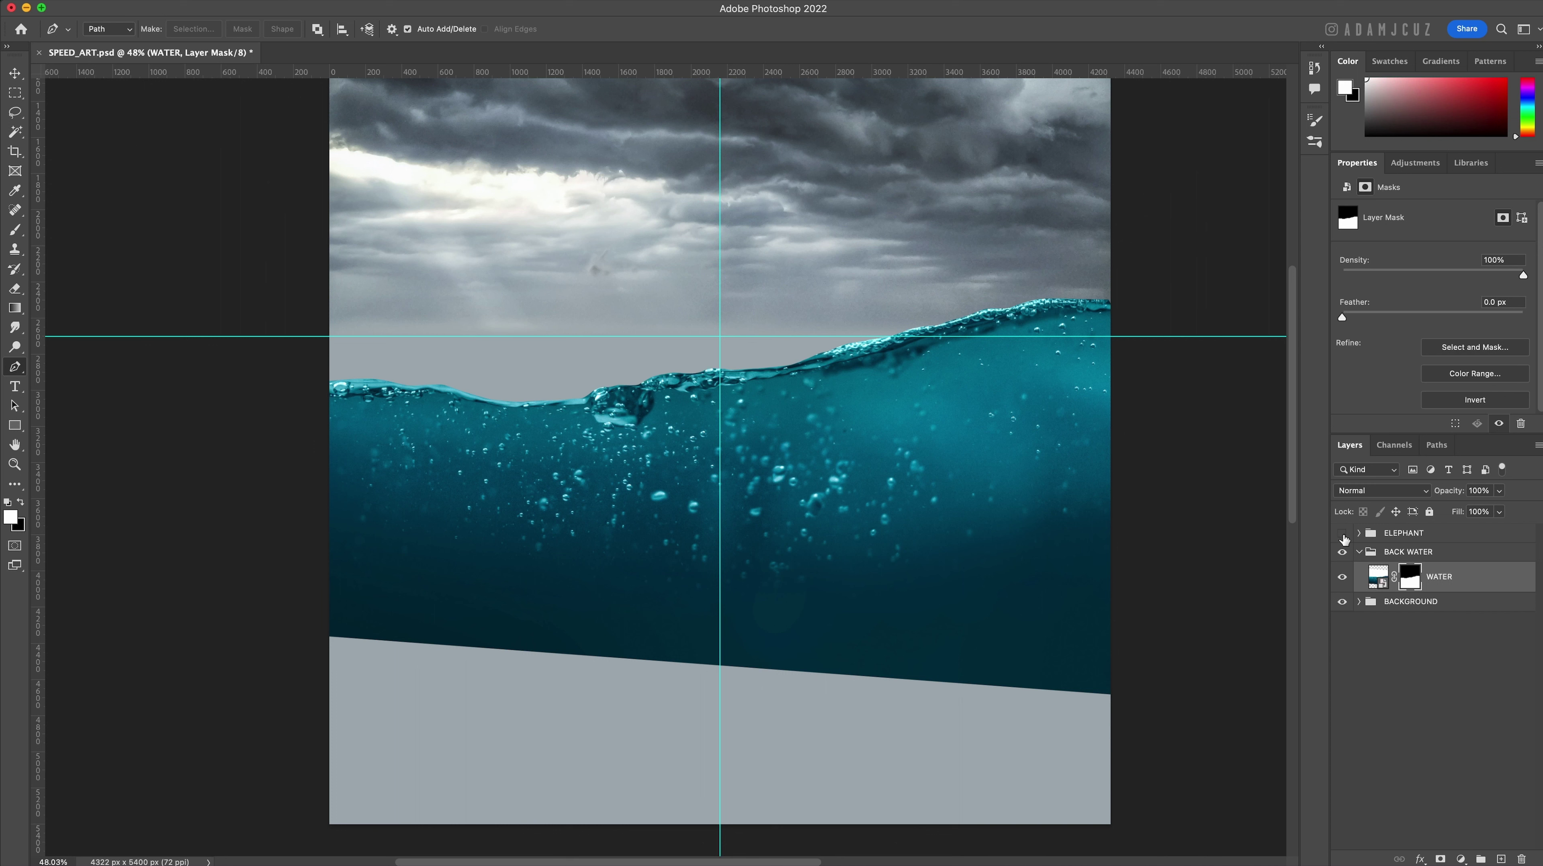
left_click(1343, 534)
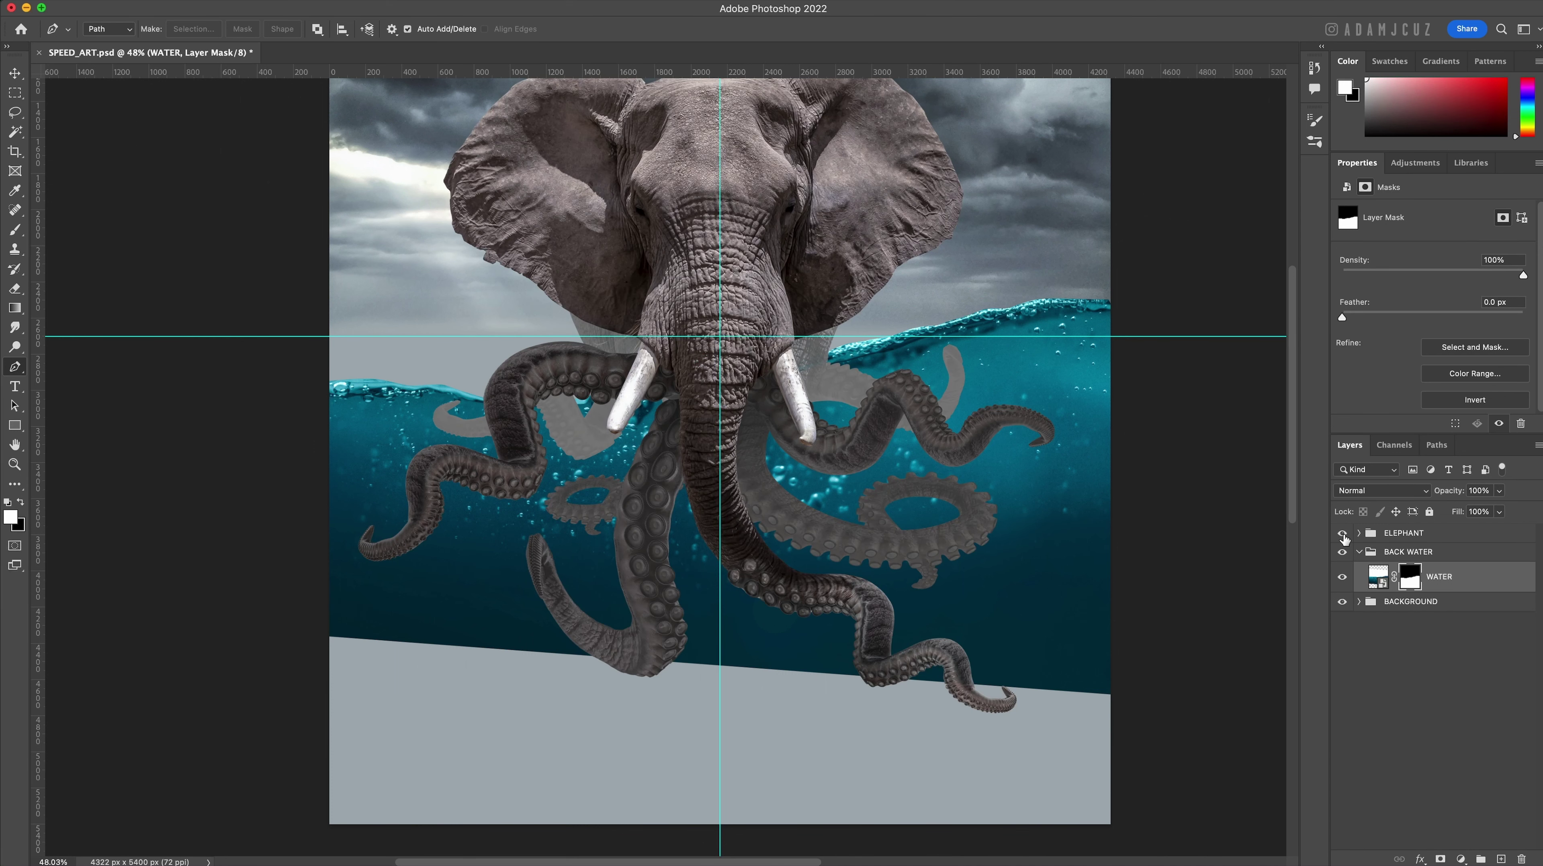
left_click(15, 73)
left_click(1221, 698)
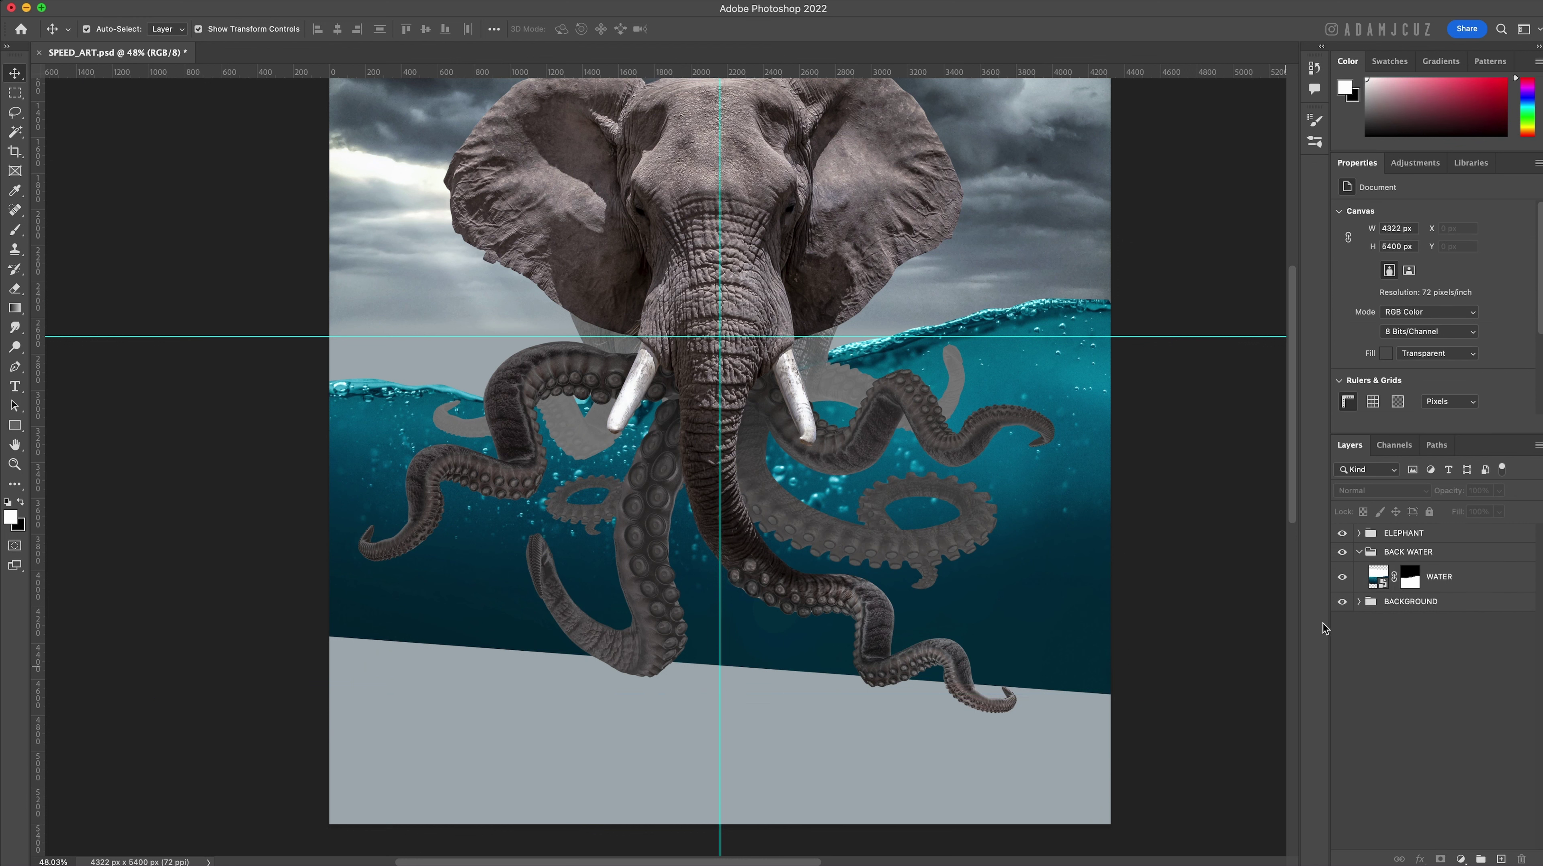
Fade out the bottom edge of the water with a black-to-transparent linear gradient on the WATER layer's mask.
left_click(1411, 584)
left_click(1411, 583)
scroll(667, 486, "down", 2)
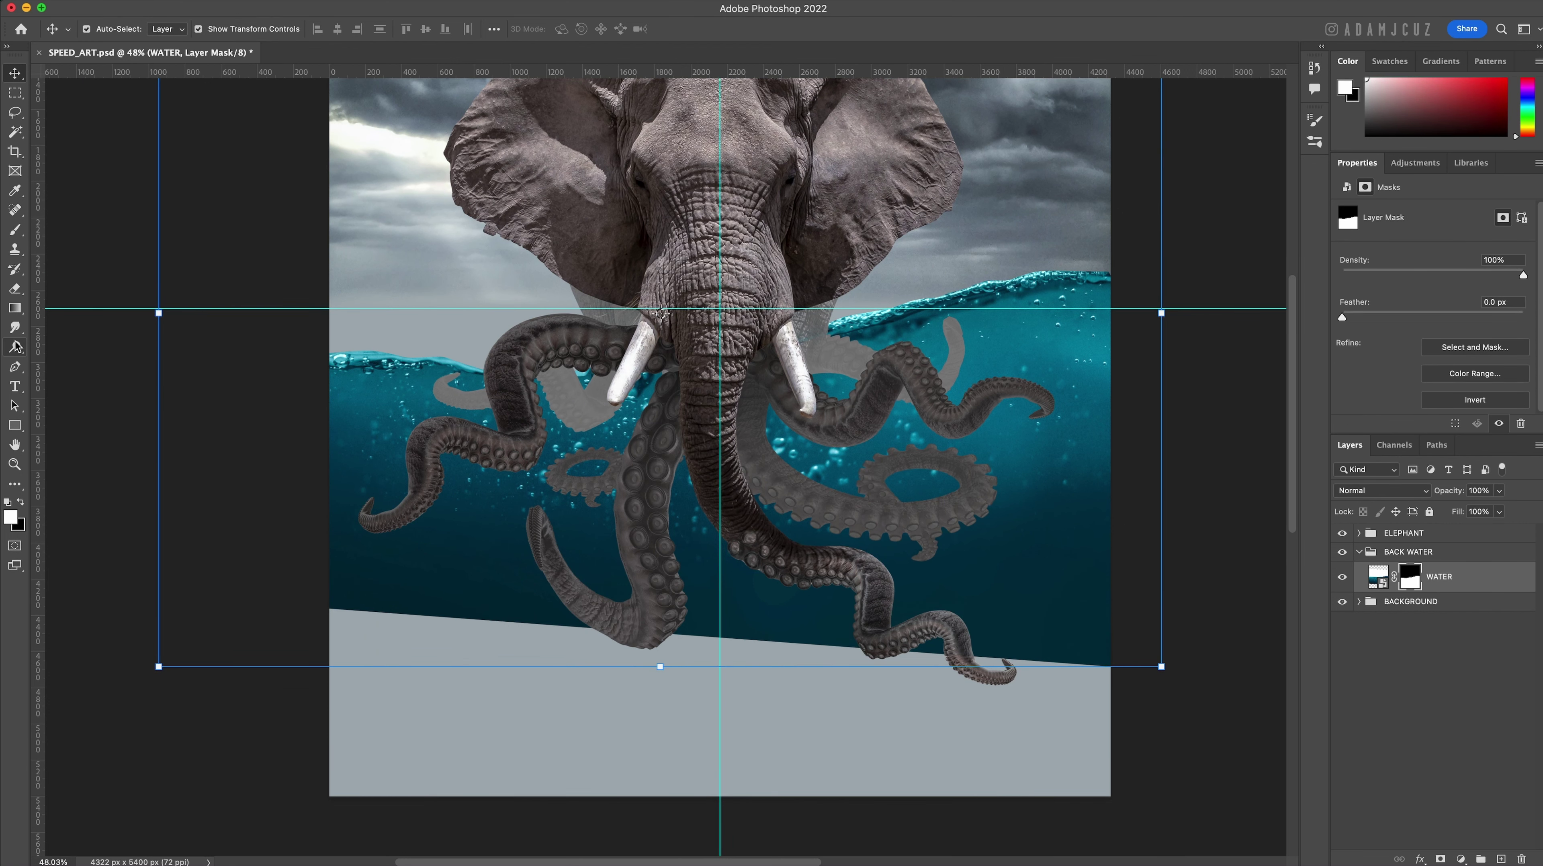
left_click(14, 307)
left_click(20, 502)
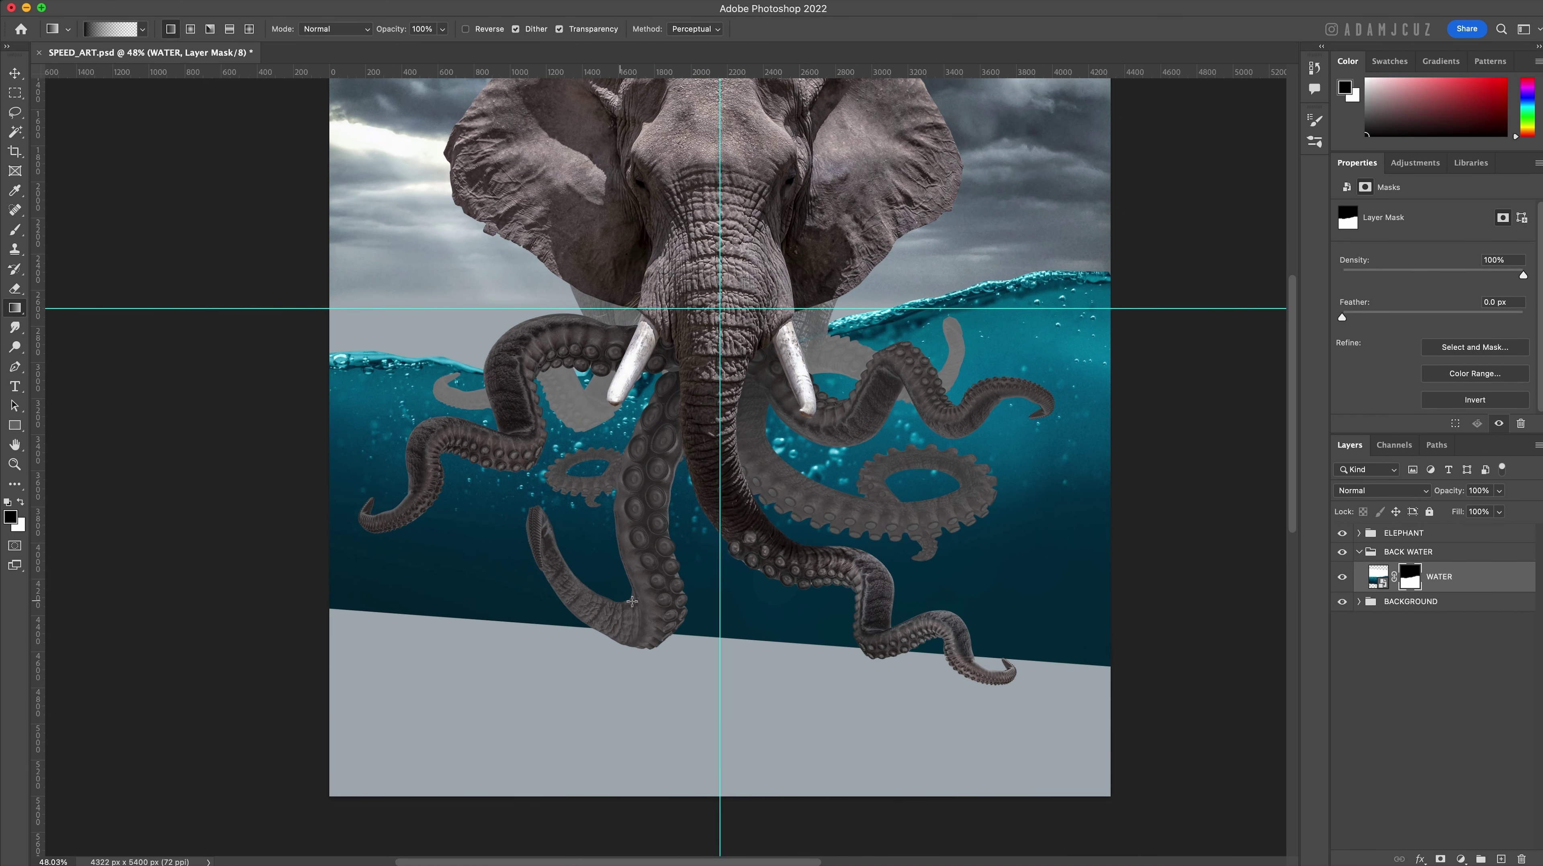
left_click_drag(721, 612, 720, 474)
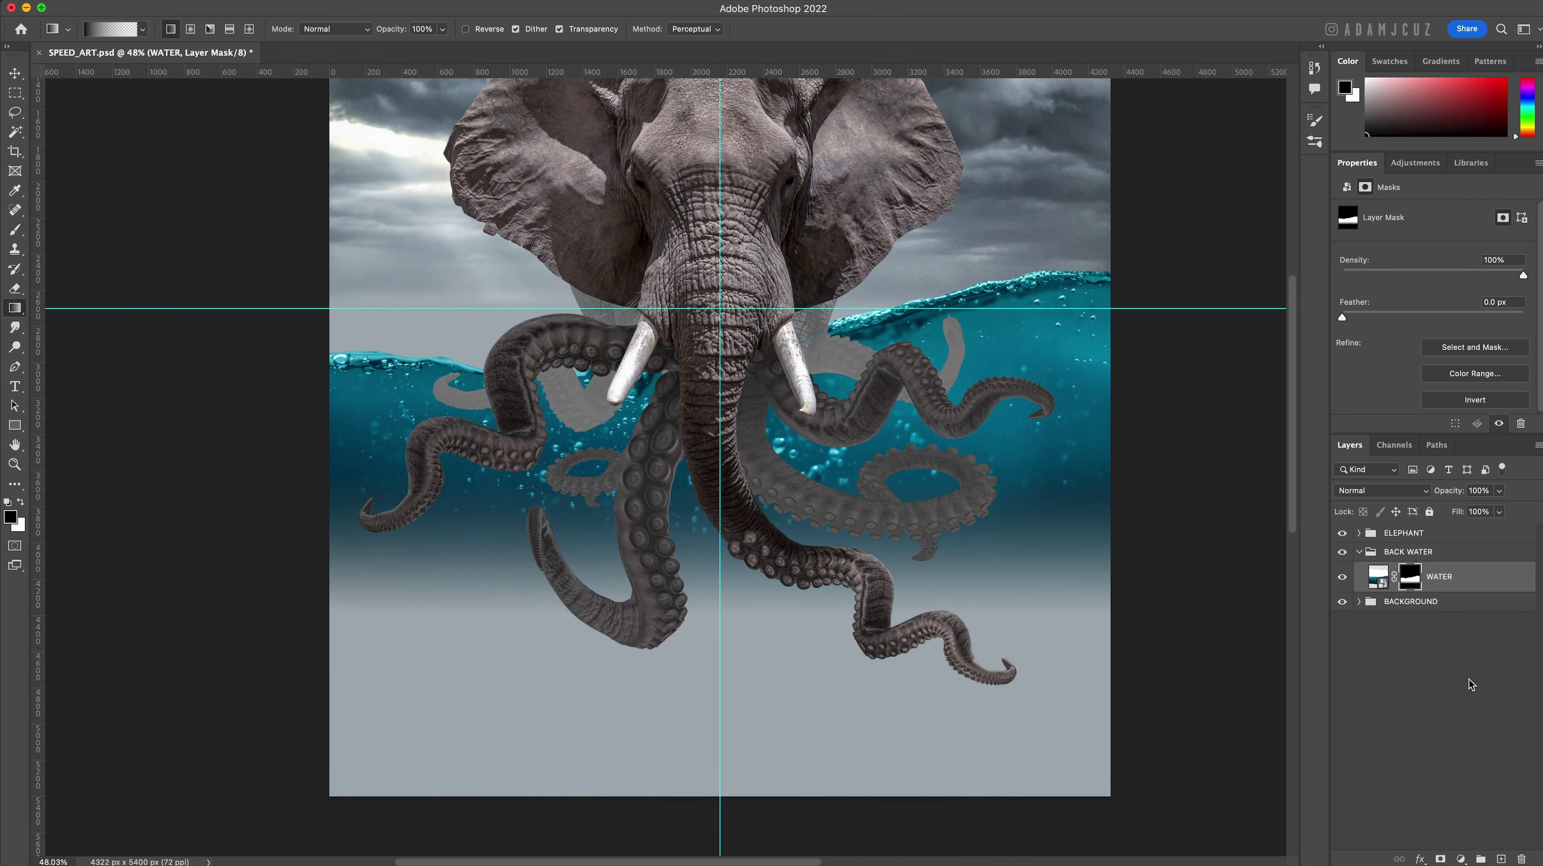
Hide the guides and save the document.
left_click(14, 73)
left_click(107, 143)
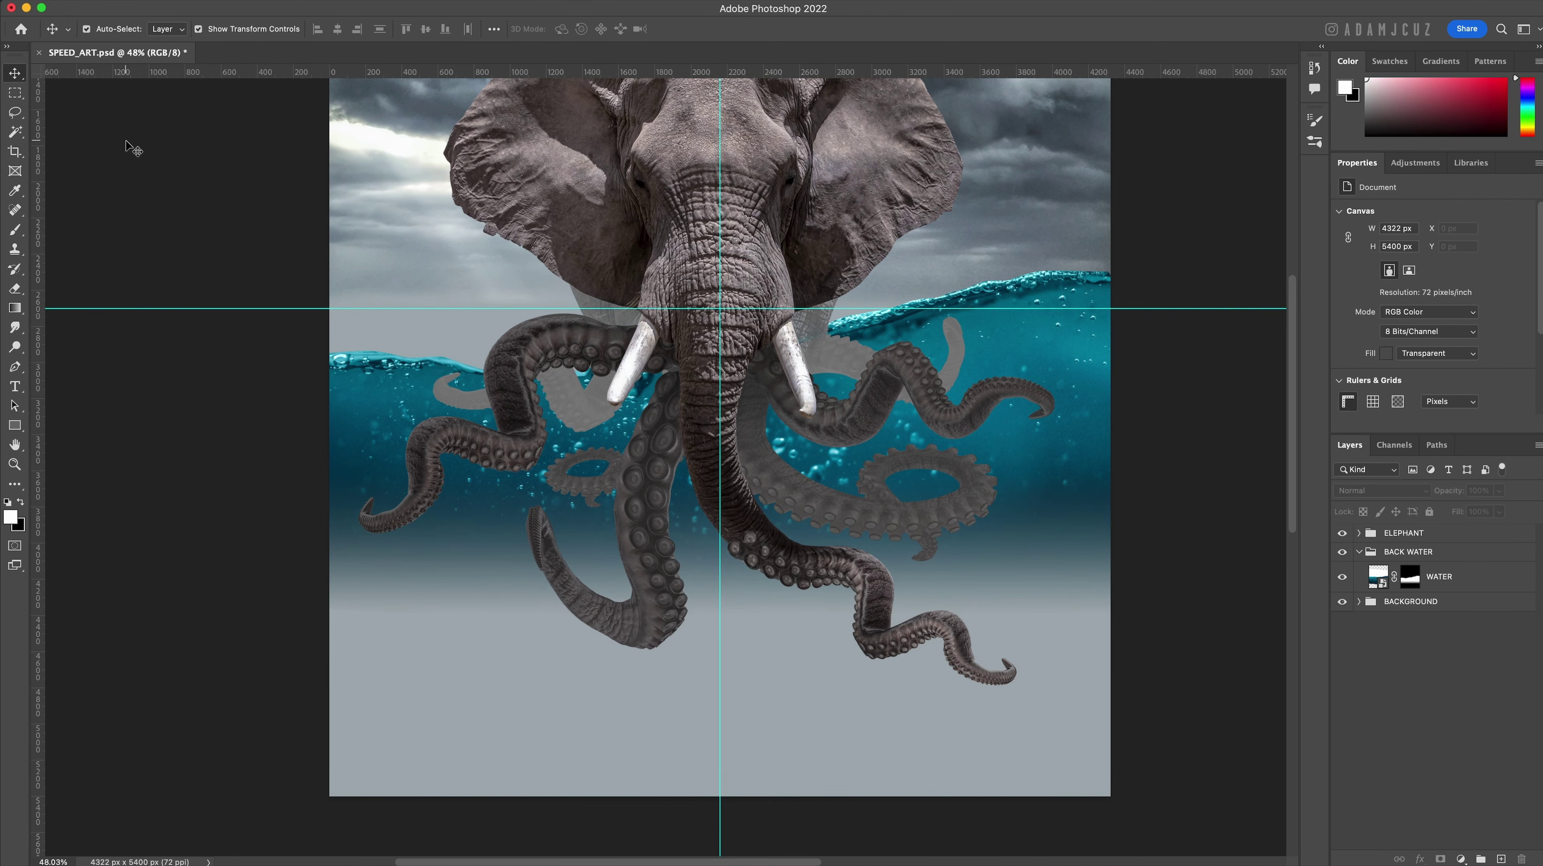
key("super+semicolon")
key("super+s")
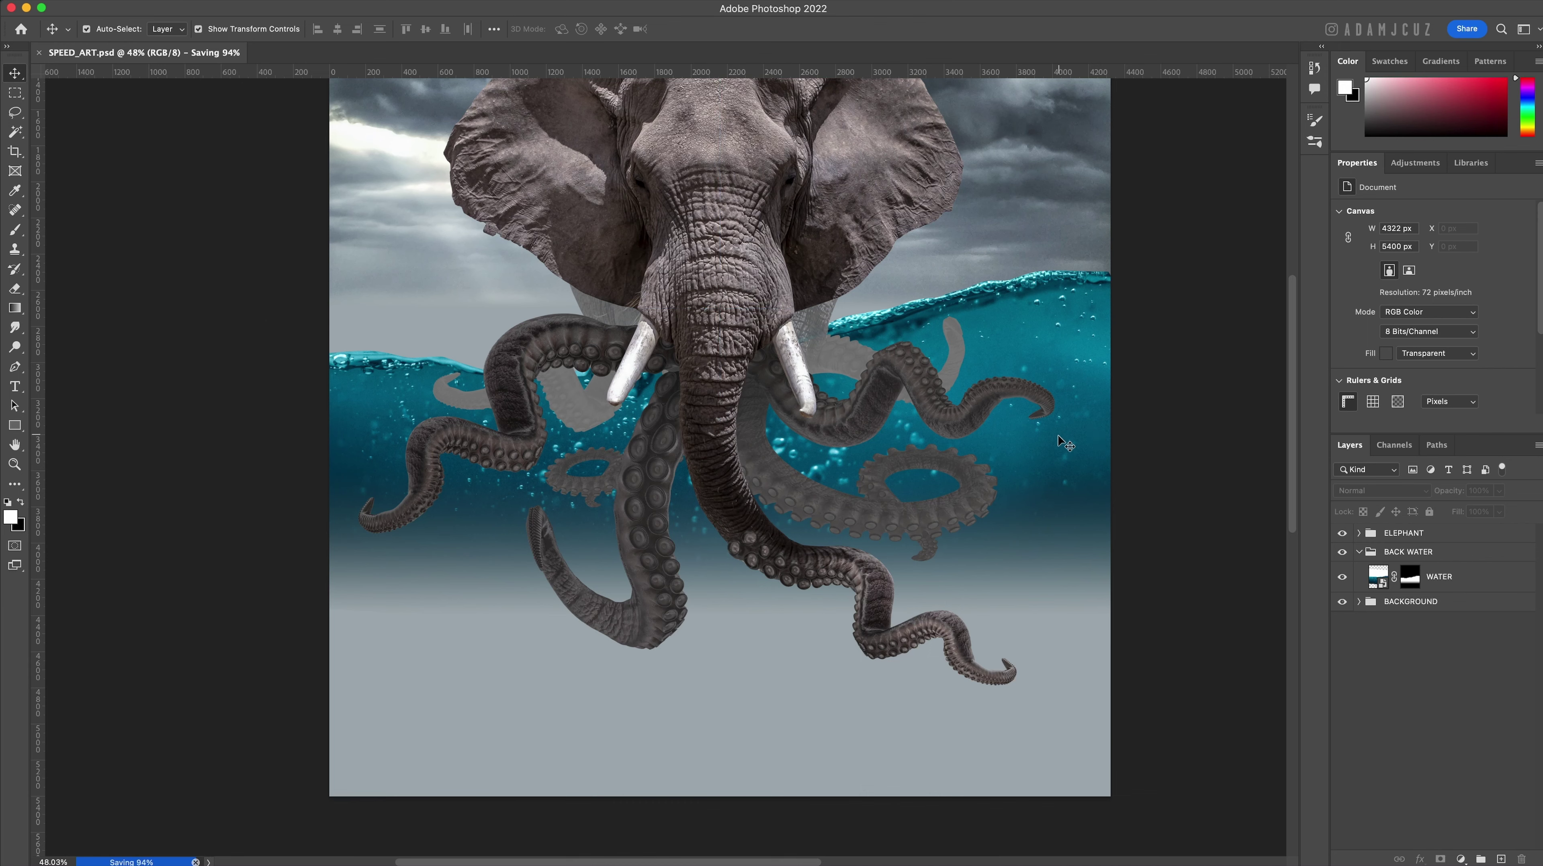
Add a Solid Color fill layer in dark blue #00233c and move it below the WATER layer.
scroll(1058, 440, "up", 1)
left_click(1486, 583)
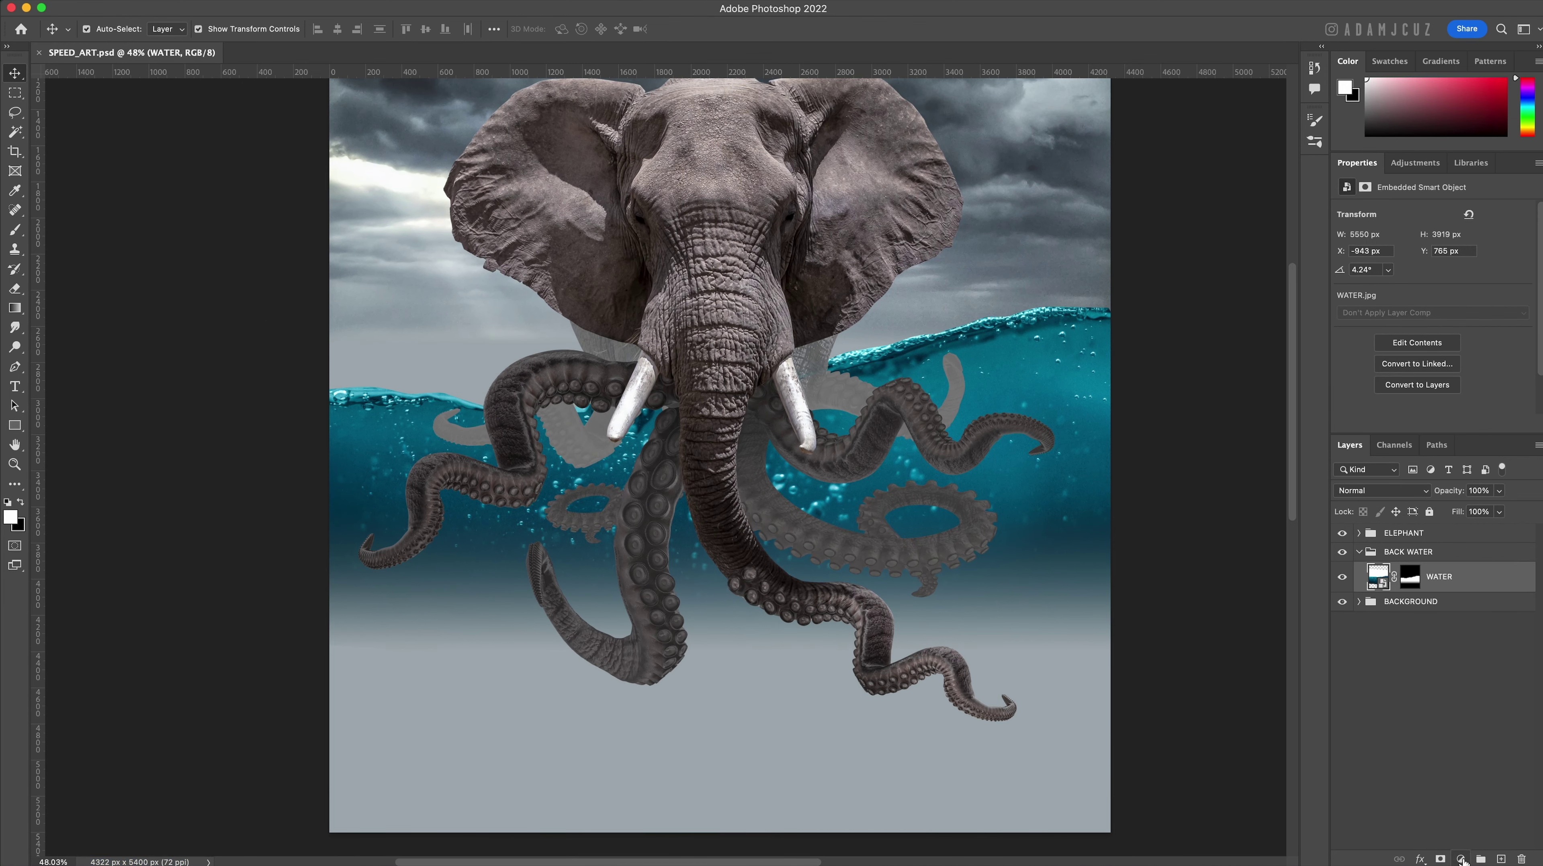
left_click(1461, 859)
left_click(1462, 540)
type("001e2f")
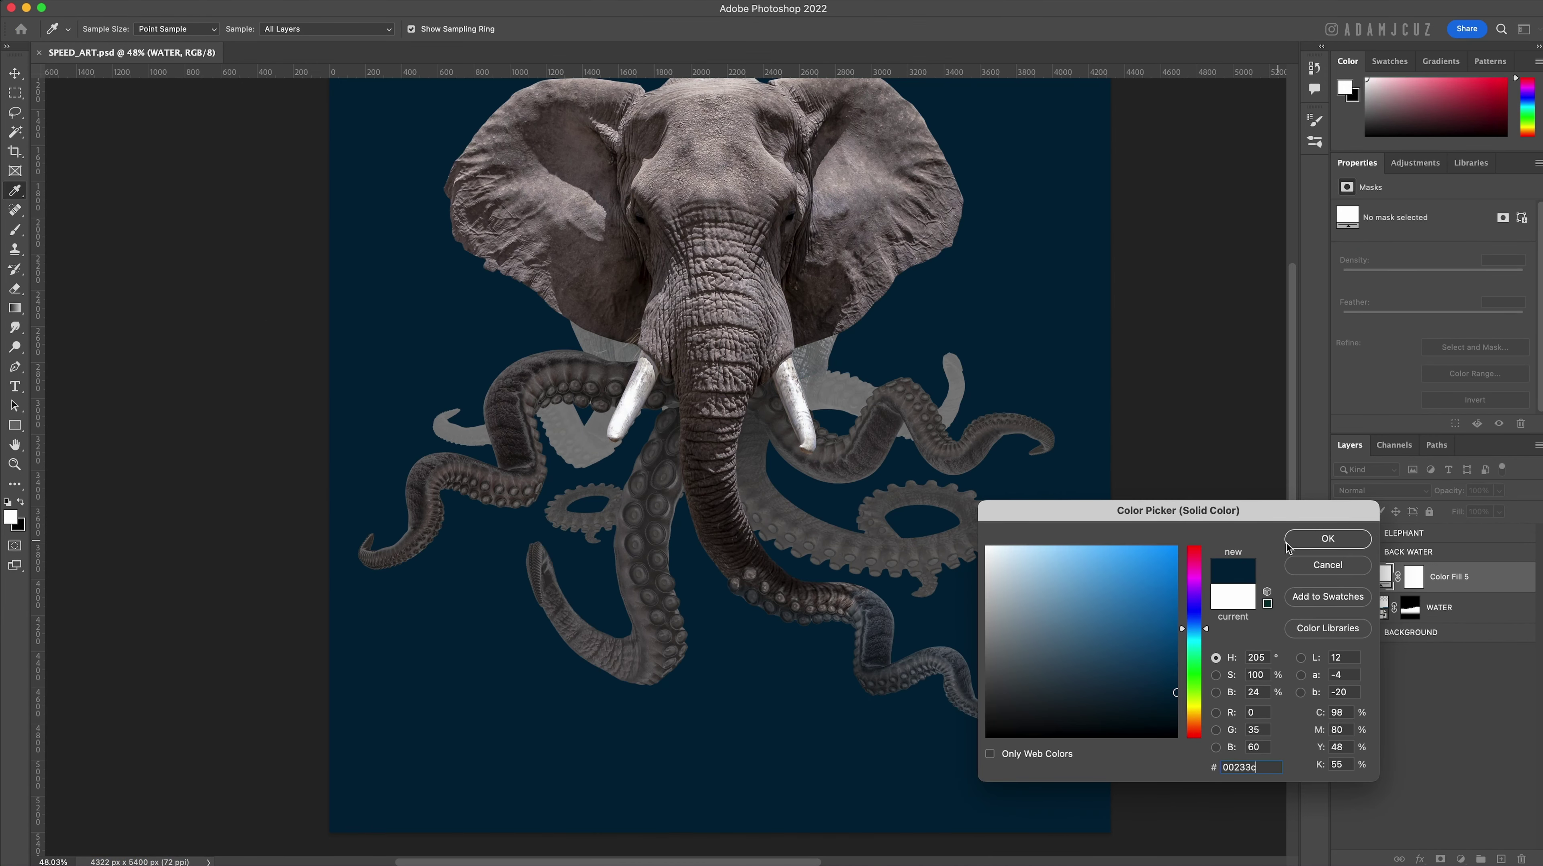
left_click(1291, 544)
left_click_drag(1380, 587, 1386, 613)
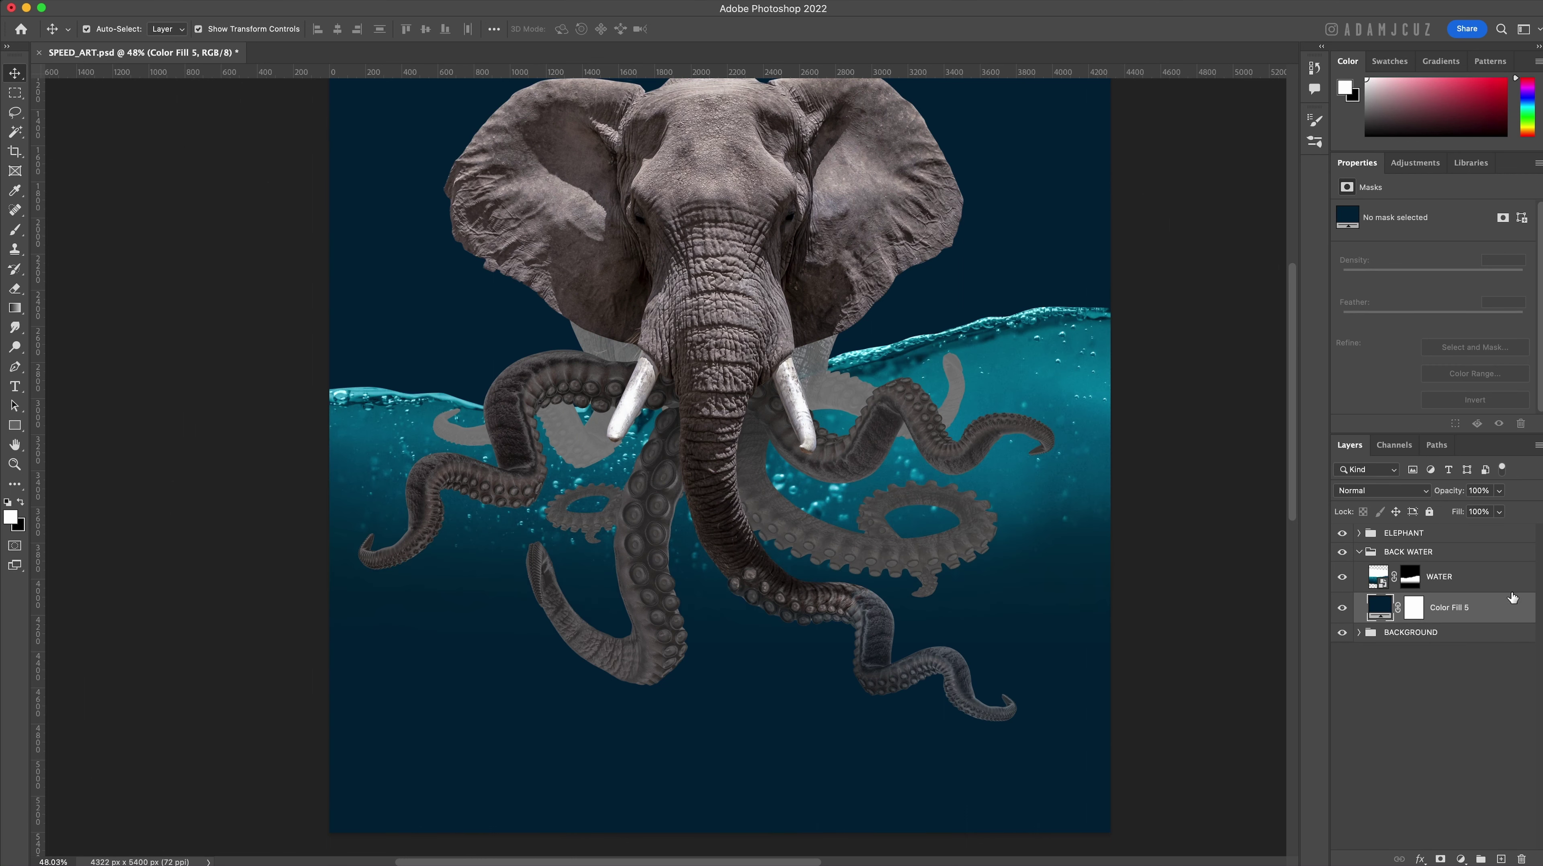
Group the WATER and dark blue fill layers, and mask the group using the WATER layer's mask as the selection.
left_click(1474, 583)
left_click(1460, 610, "shift")
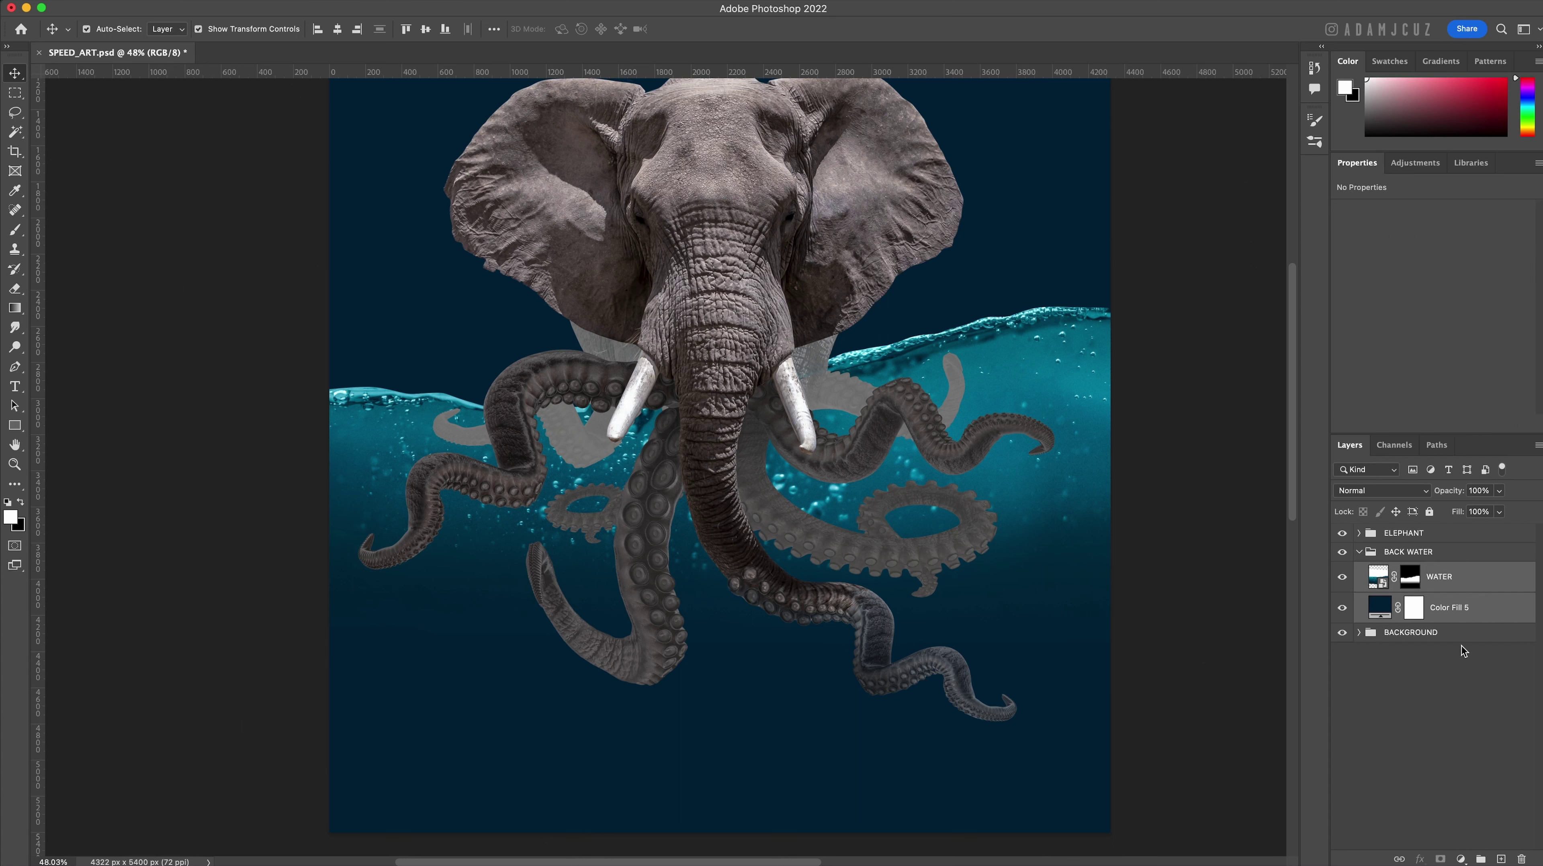
left_click(1481, 859)
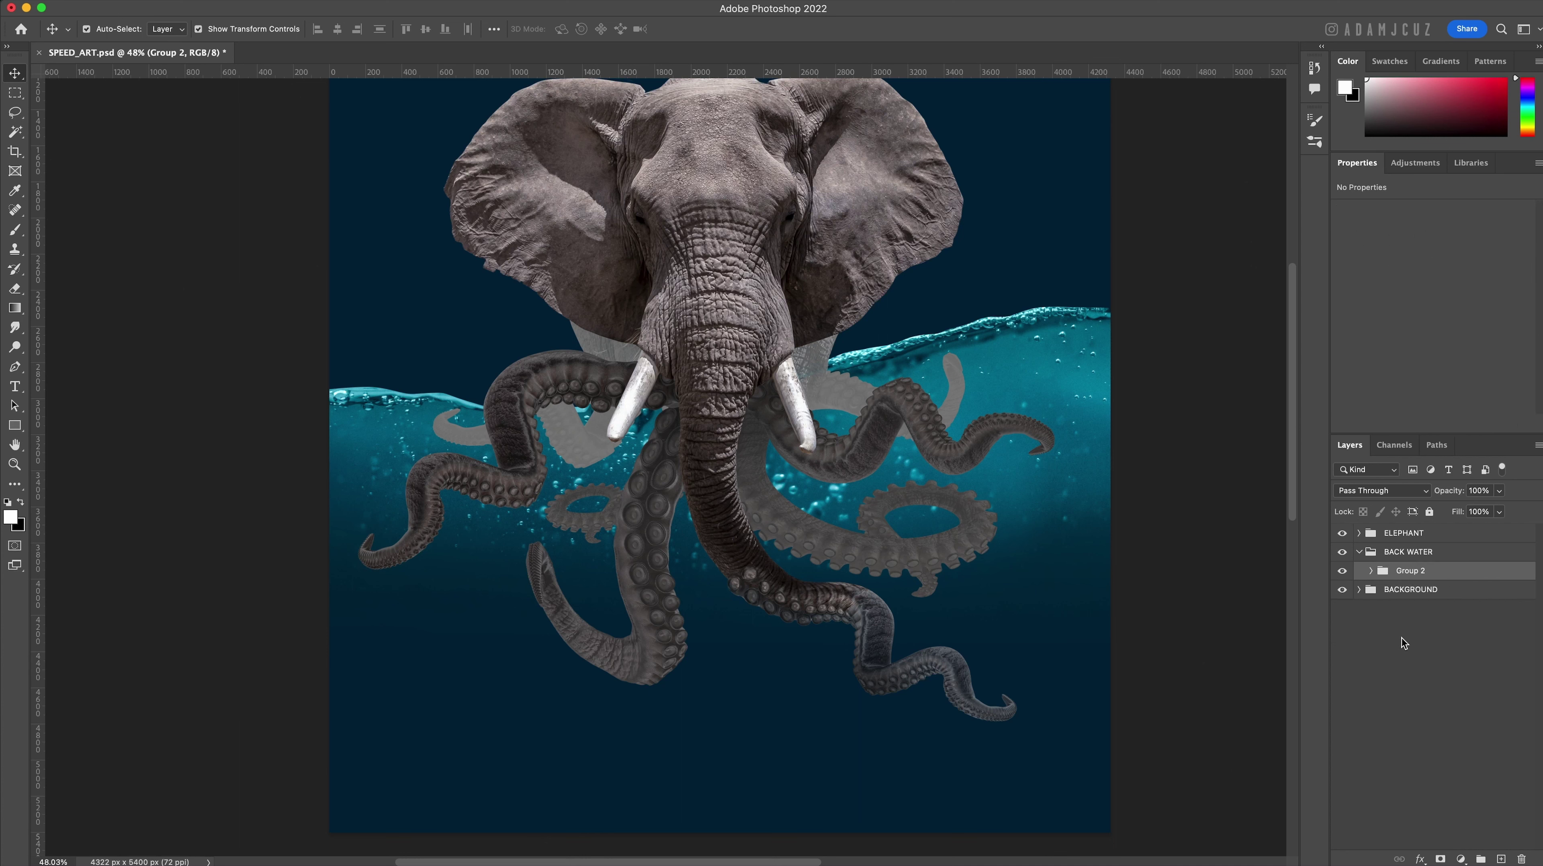
left_click(1371, 570)
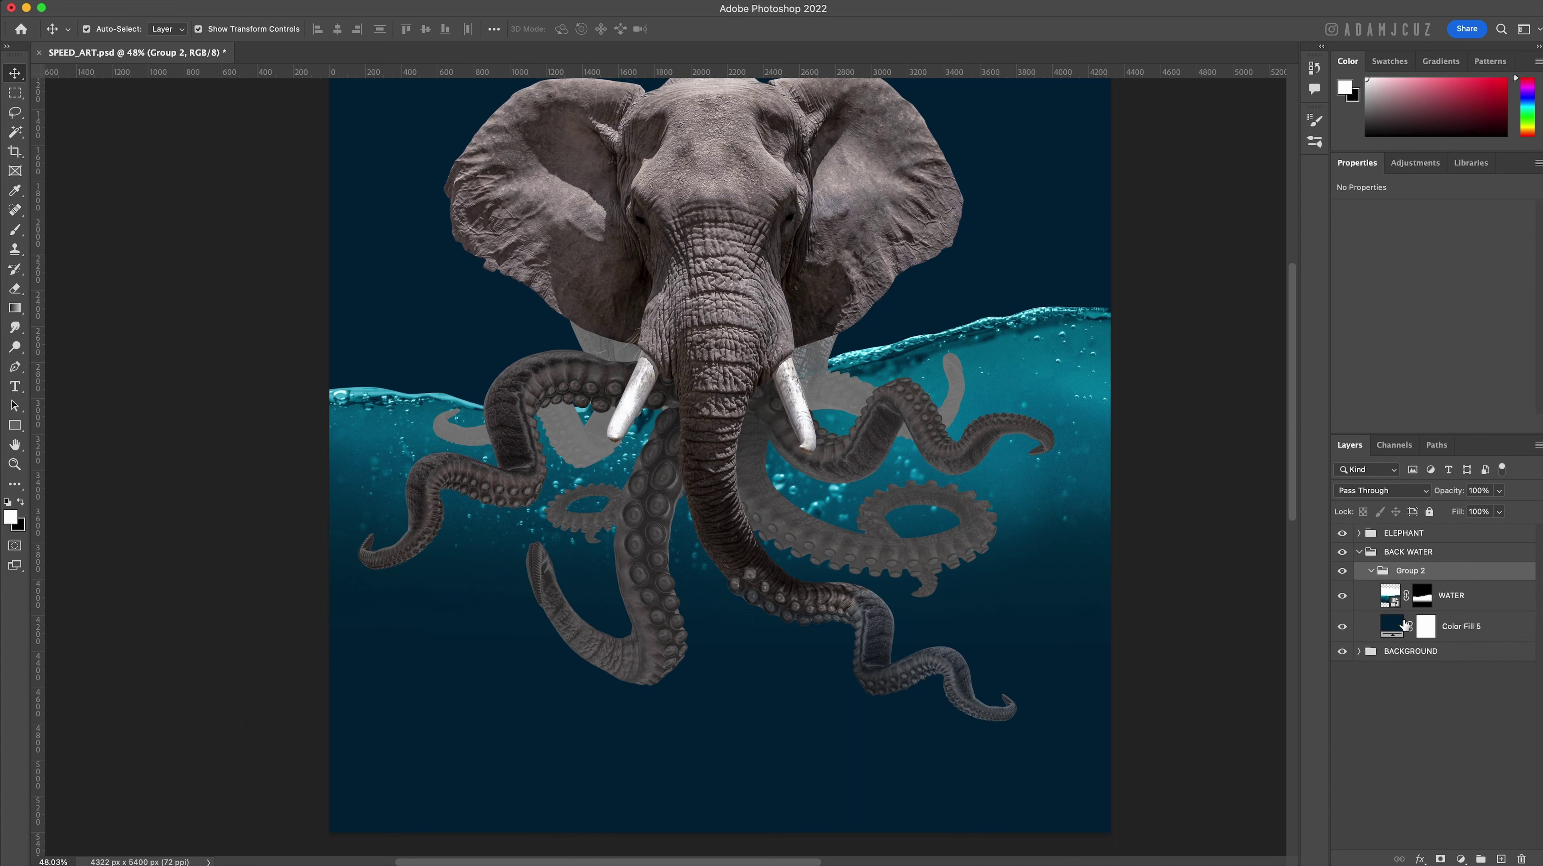
left_click(1424, 599, "super")
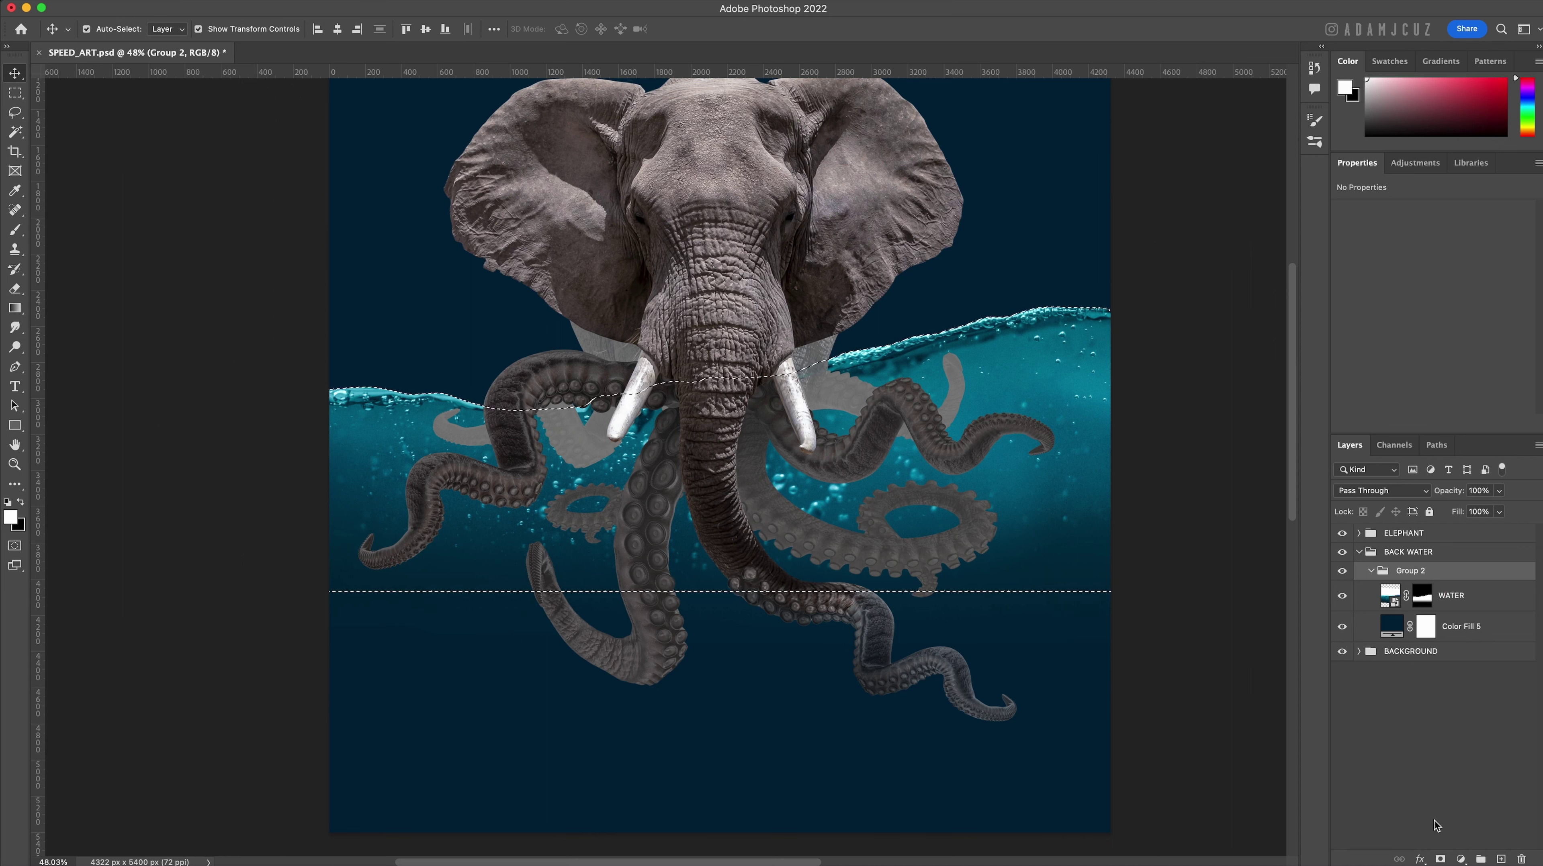
left_click(1441, 859)
Paint white on the group's mask with an 833 px brush at 100% flow to reveal the dark blue fill below the water.
scroll(771, 655, "down", 1)
key("b")
key("x")
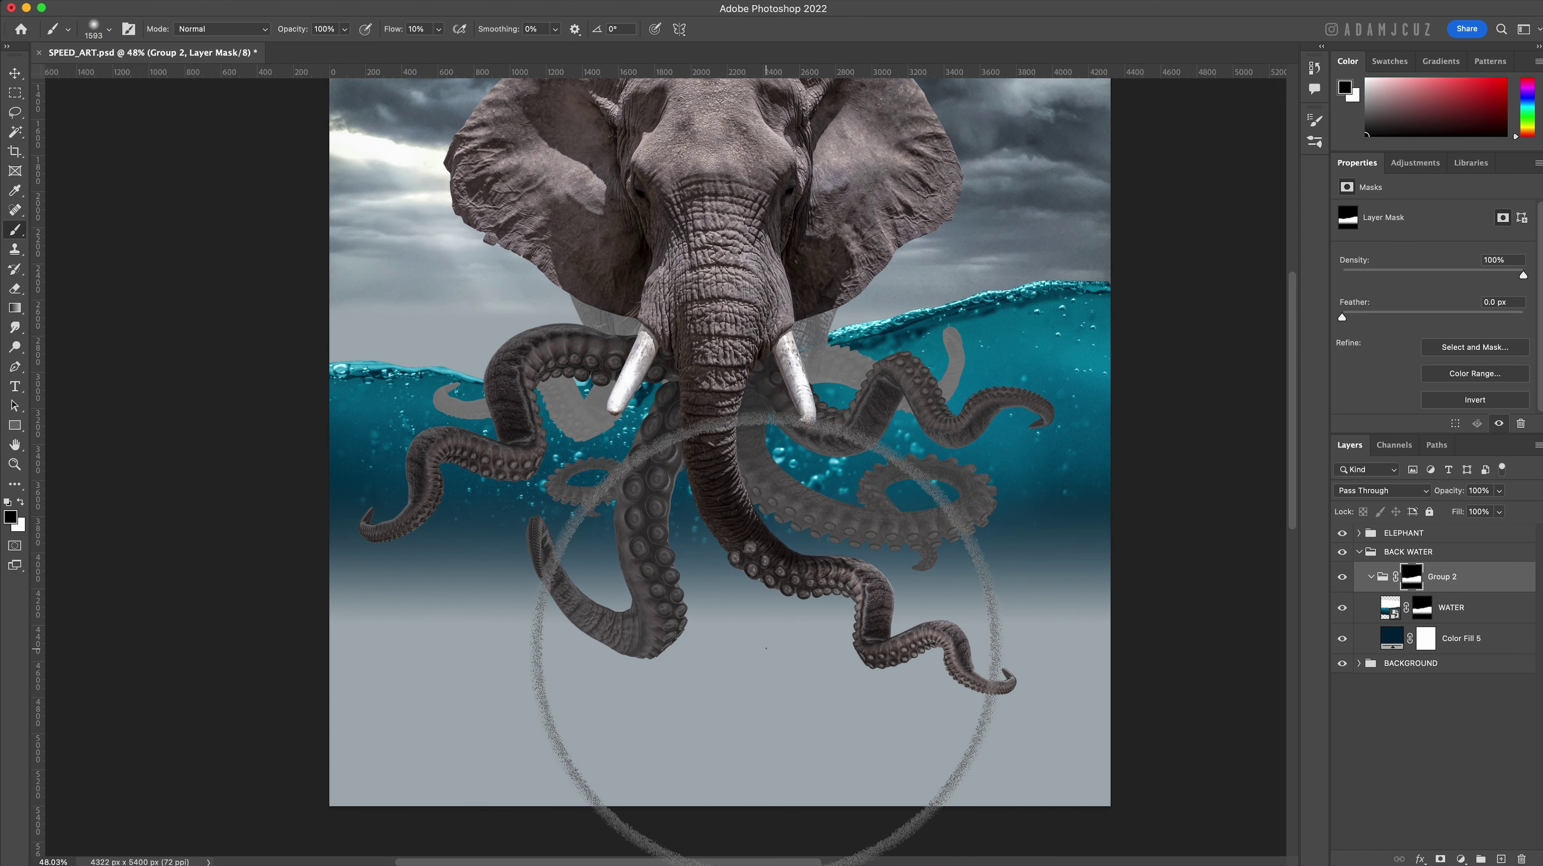
left_click_drag(801, 616, 692, 616)
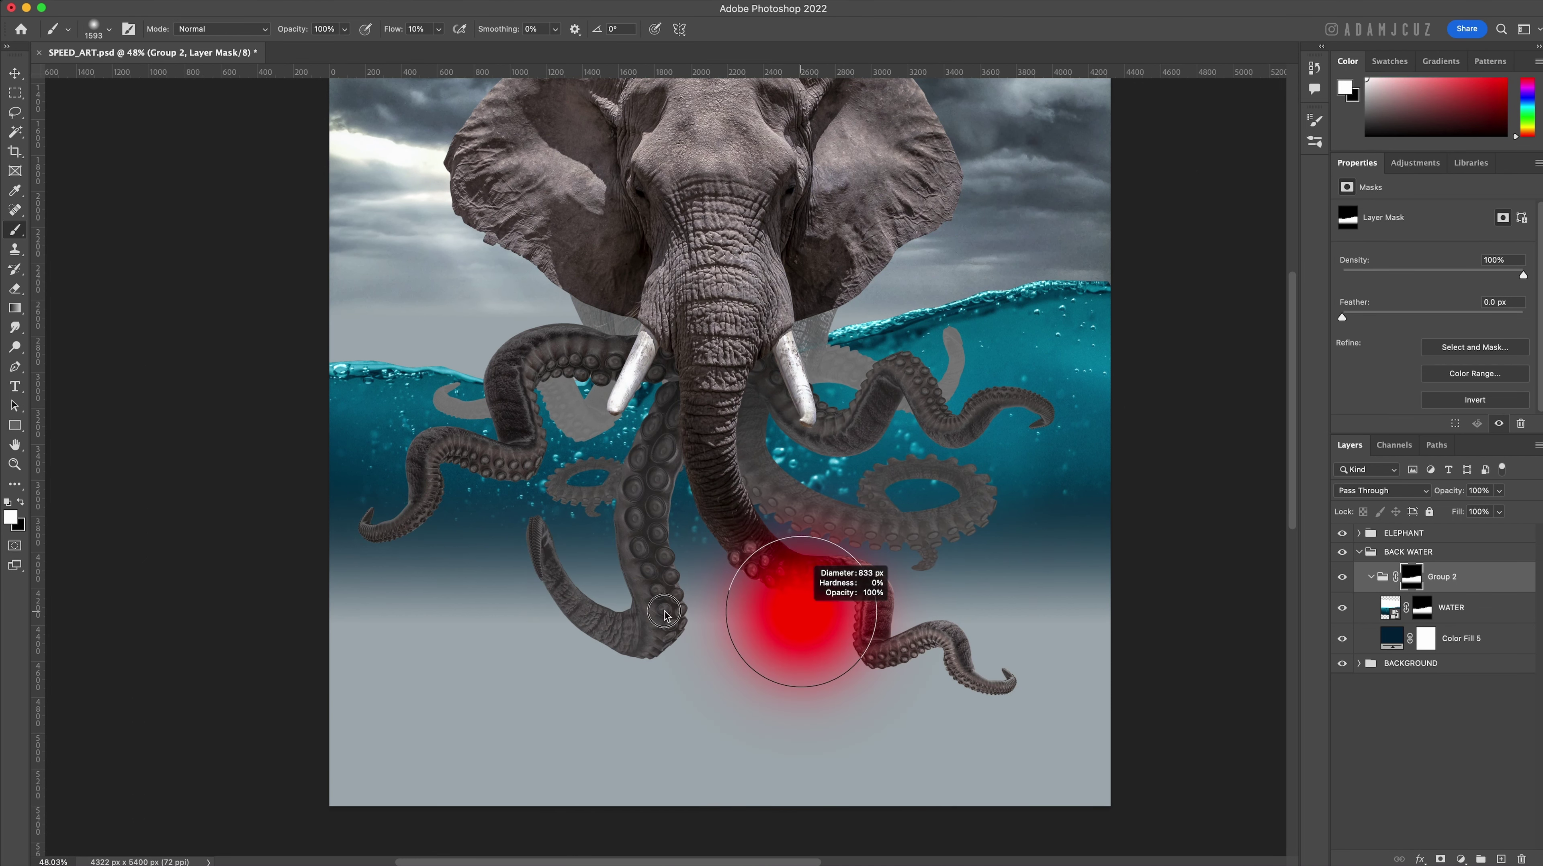
left_click_drag(789, 587, 752, 852)
left_click_drag(362, 647, 700, 631)
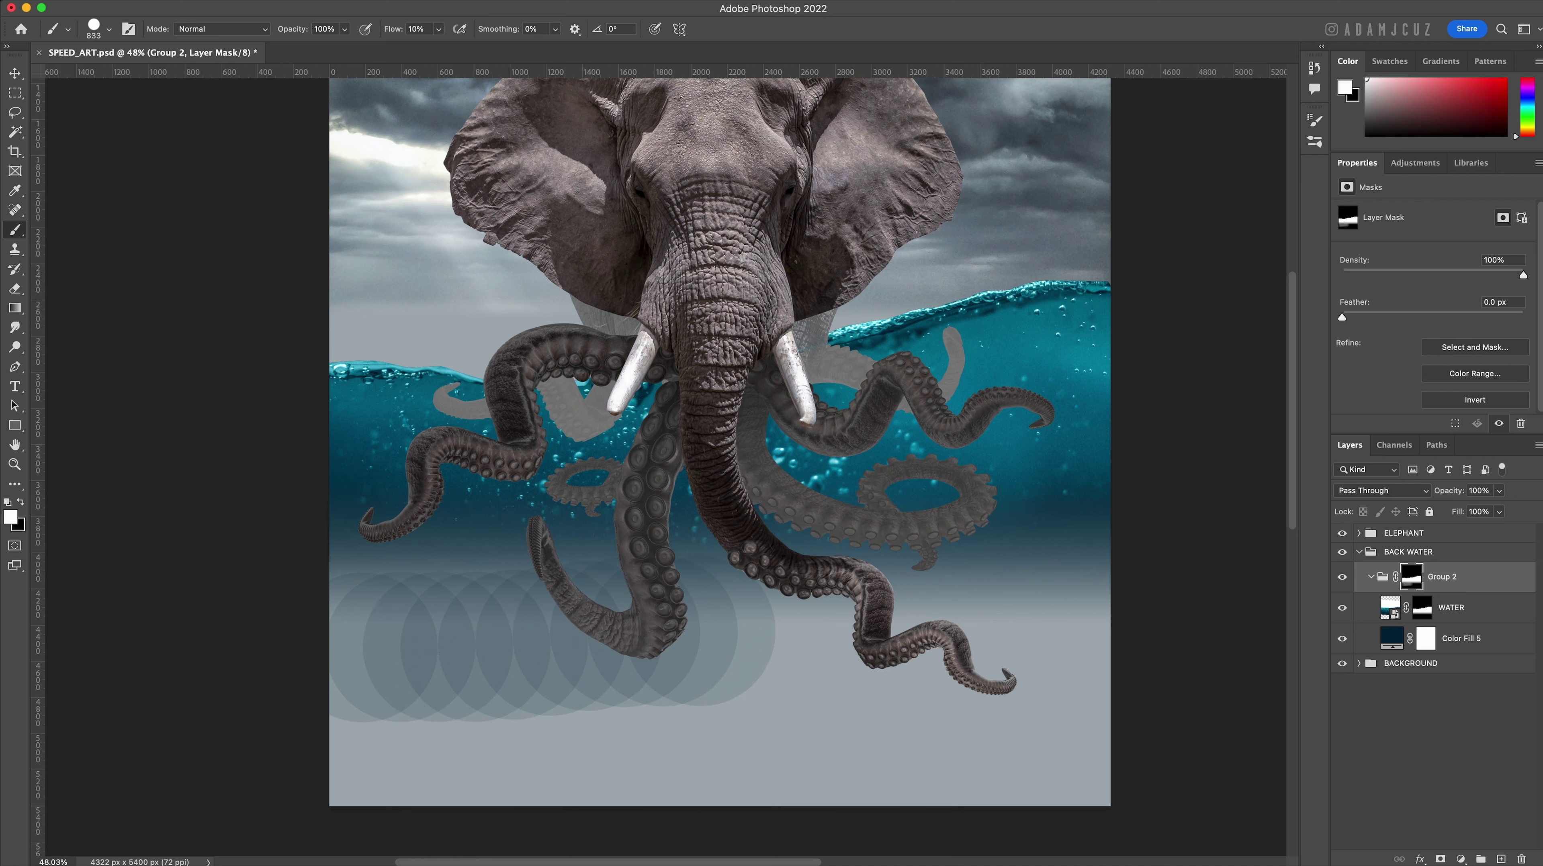
left_click_drag(386, 35, 441, 34)
mouse_move(473, 524)
left_mouse_down()
mouse_move(788, 624)
mouse_move(619, 625)
mouse_move(370, 528)
mouse_move(692, 519)
mouse_move(862, 480)
mouse_move(1050, 708)
mouse_move(677, 705)
mouse_move(534, 742)
mouse_move(1119, 628)
left_mouse_up()
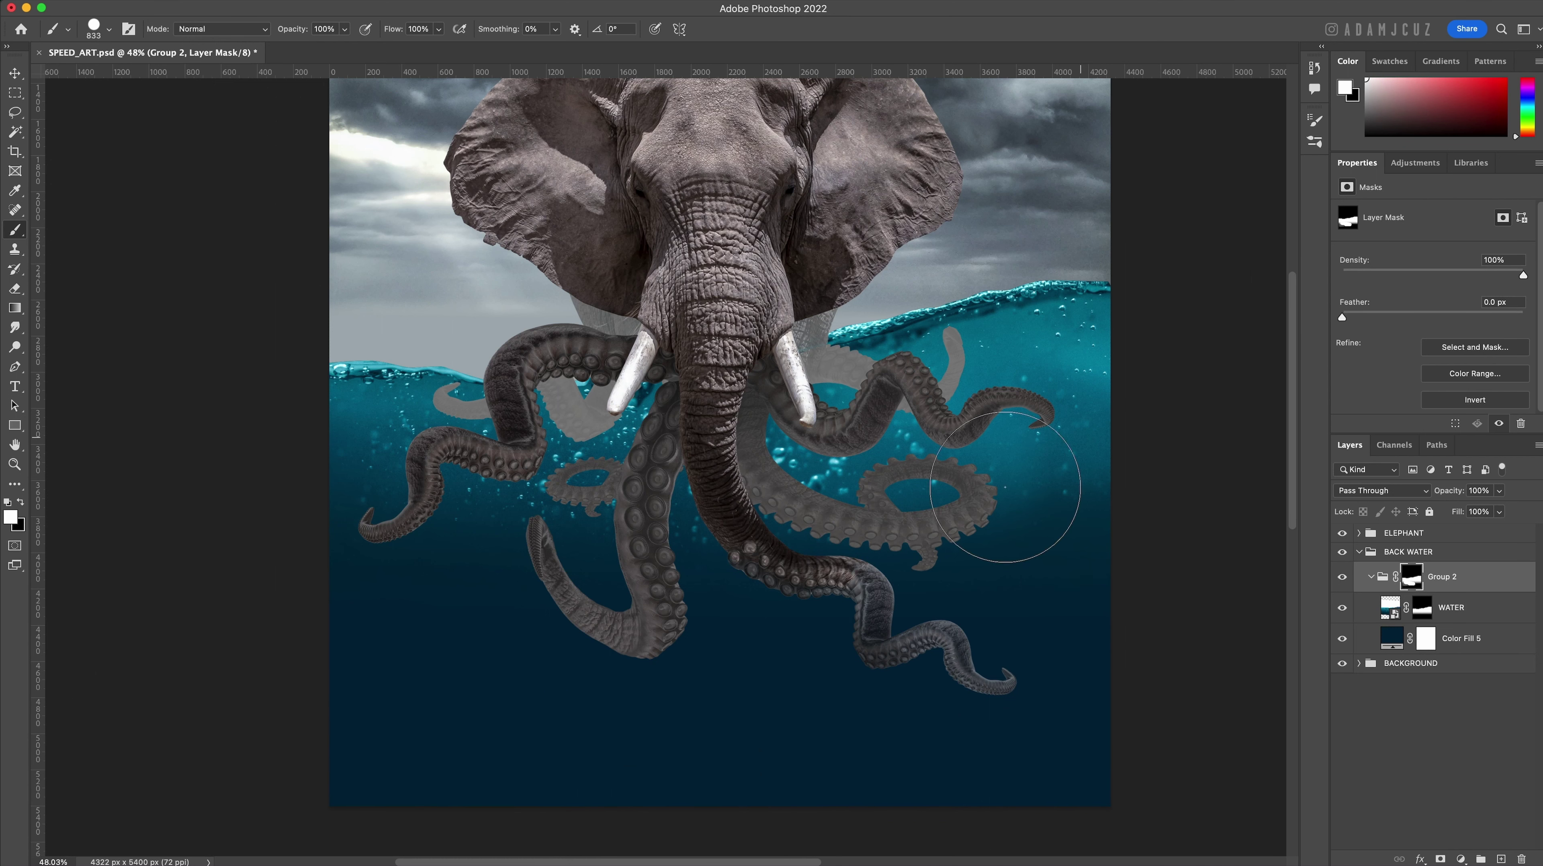
Deselect the water group and show the guides again.
left_click(15, 73)
left_click(82, 185)
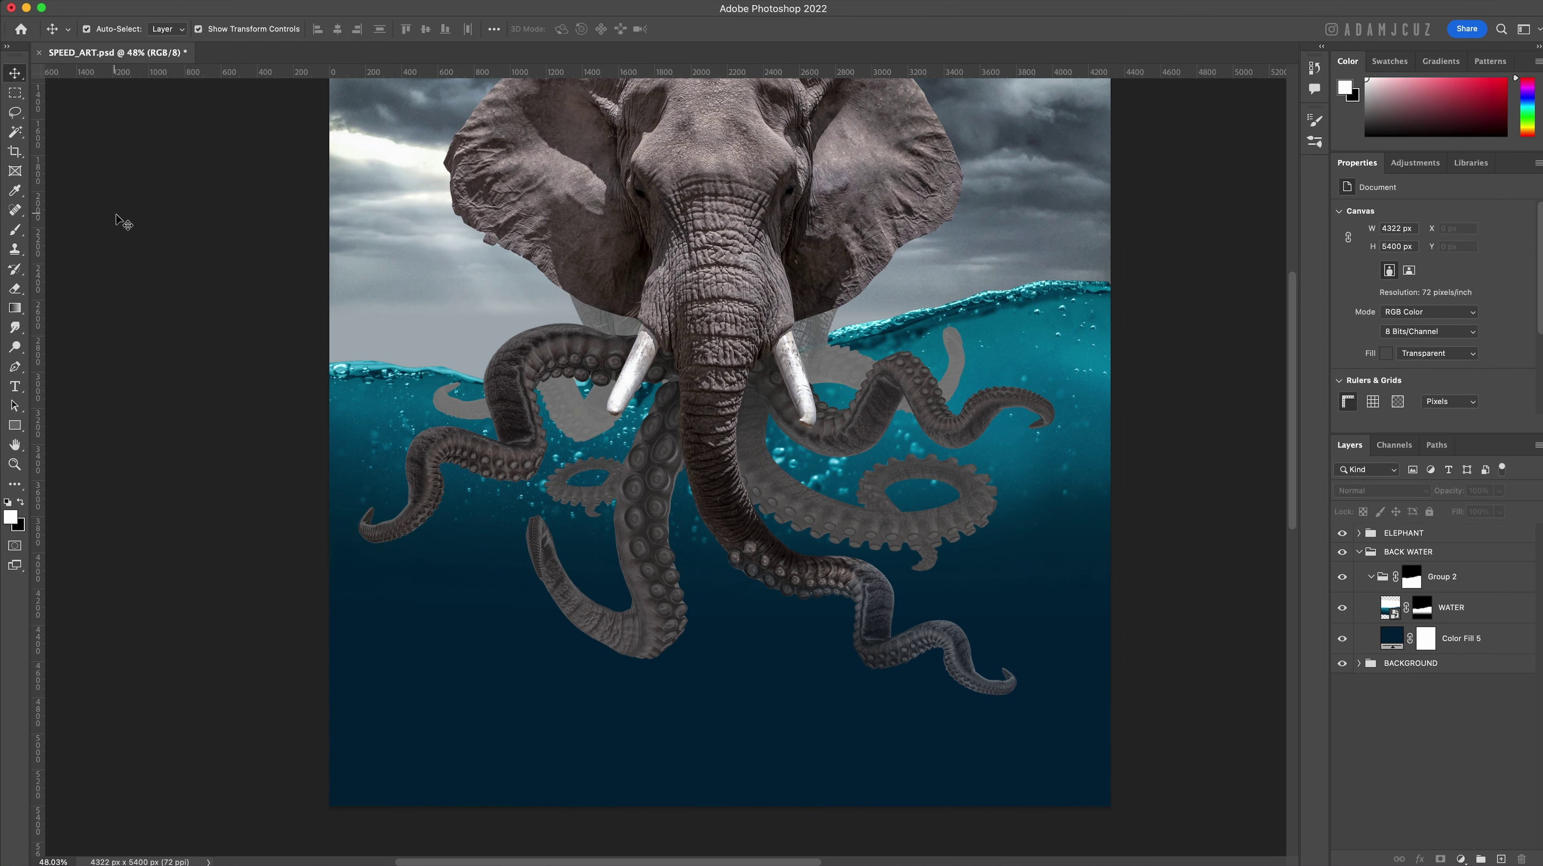
key("super+semicolon")
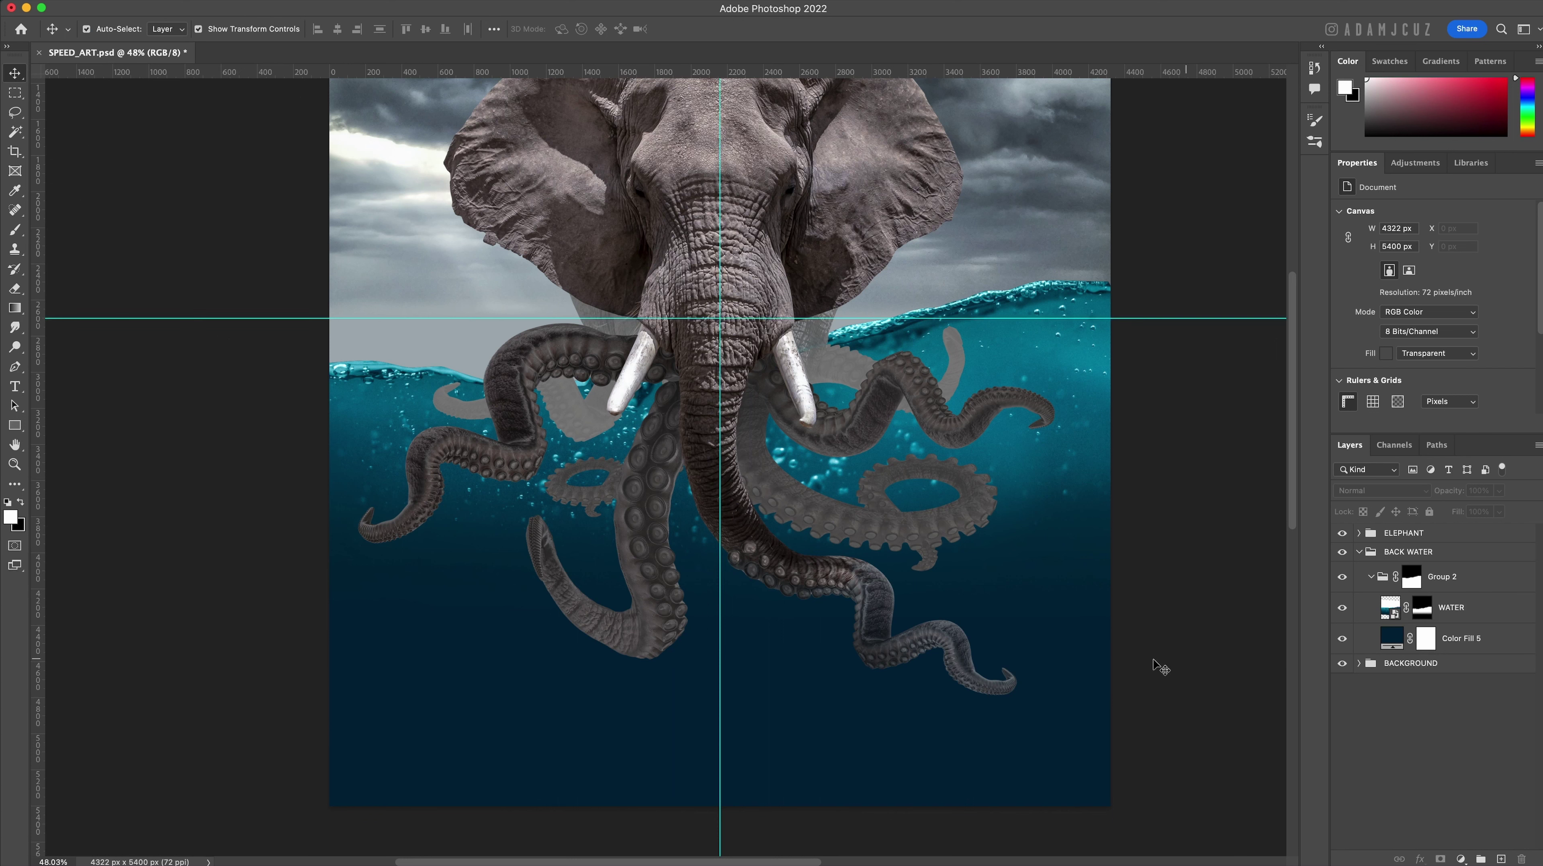
left_click(1524, 620)
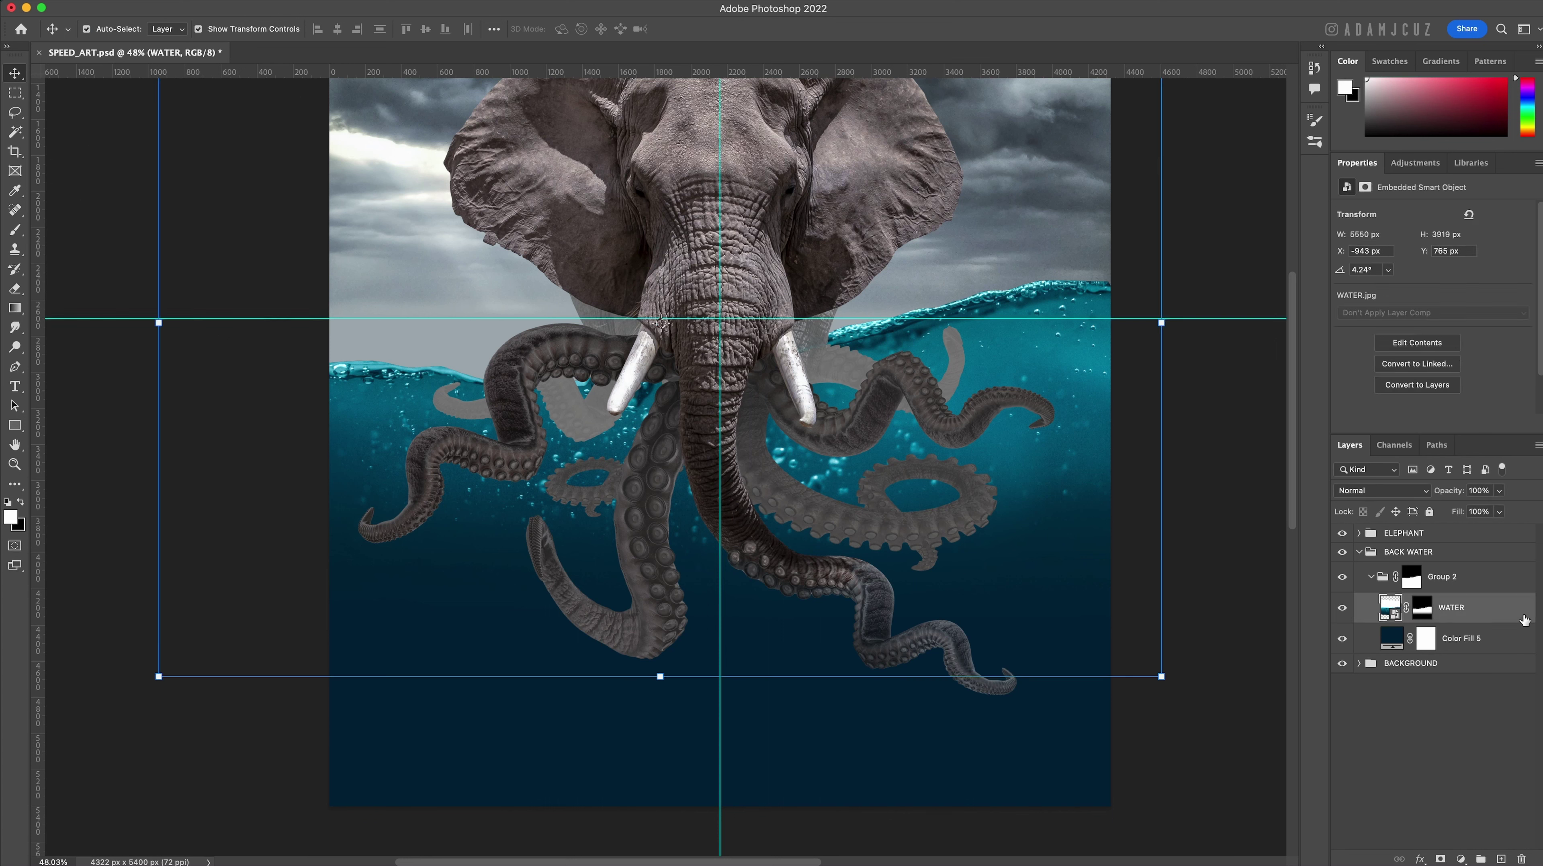
left_click(1500, 860)
left_click(1380, 491)
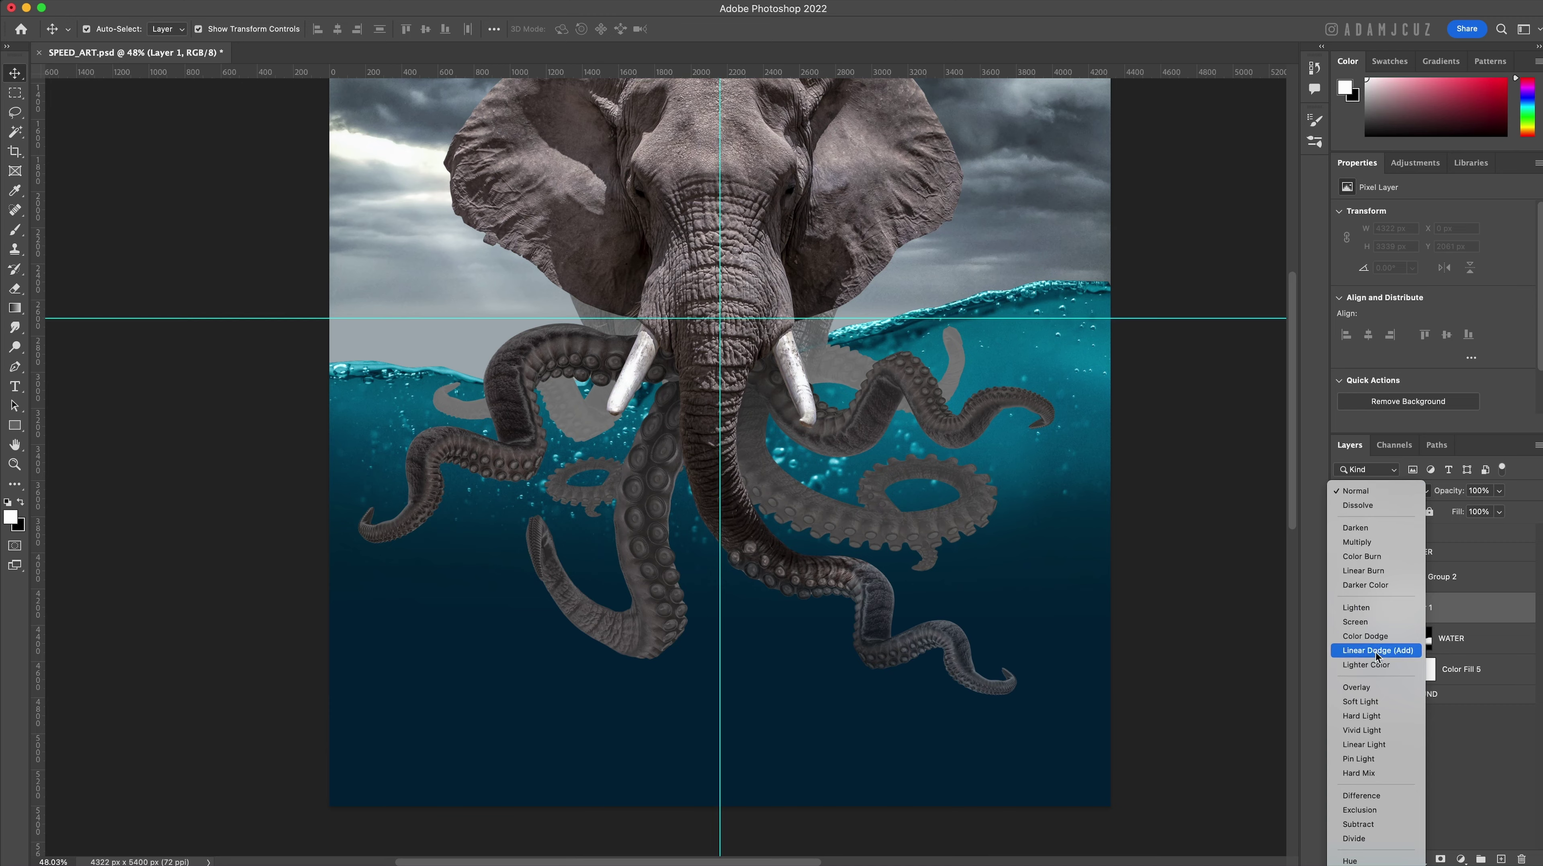
left_click(1361, 701)
key("b")
left_click(421, 29)
type("8")
key("Return")
mouse_move(724, 553)
left_mouse_down("ctrl+alt")
mouse_move(756, 611)
mouse_move(928, 540)
mouse_move(582, 593)
mouse_move(734, 671)
mouse_move(982, 499)
mouse_move(556, 540)
left_mouse_up("ctrl+alt")
scroll(762, 492, "down", 4)
left_click_drag(851, 562, 962, 545, "ctrl+alt")
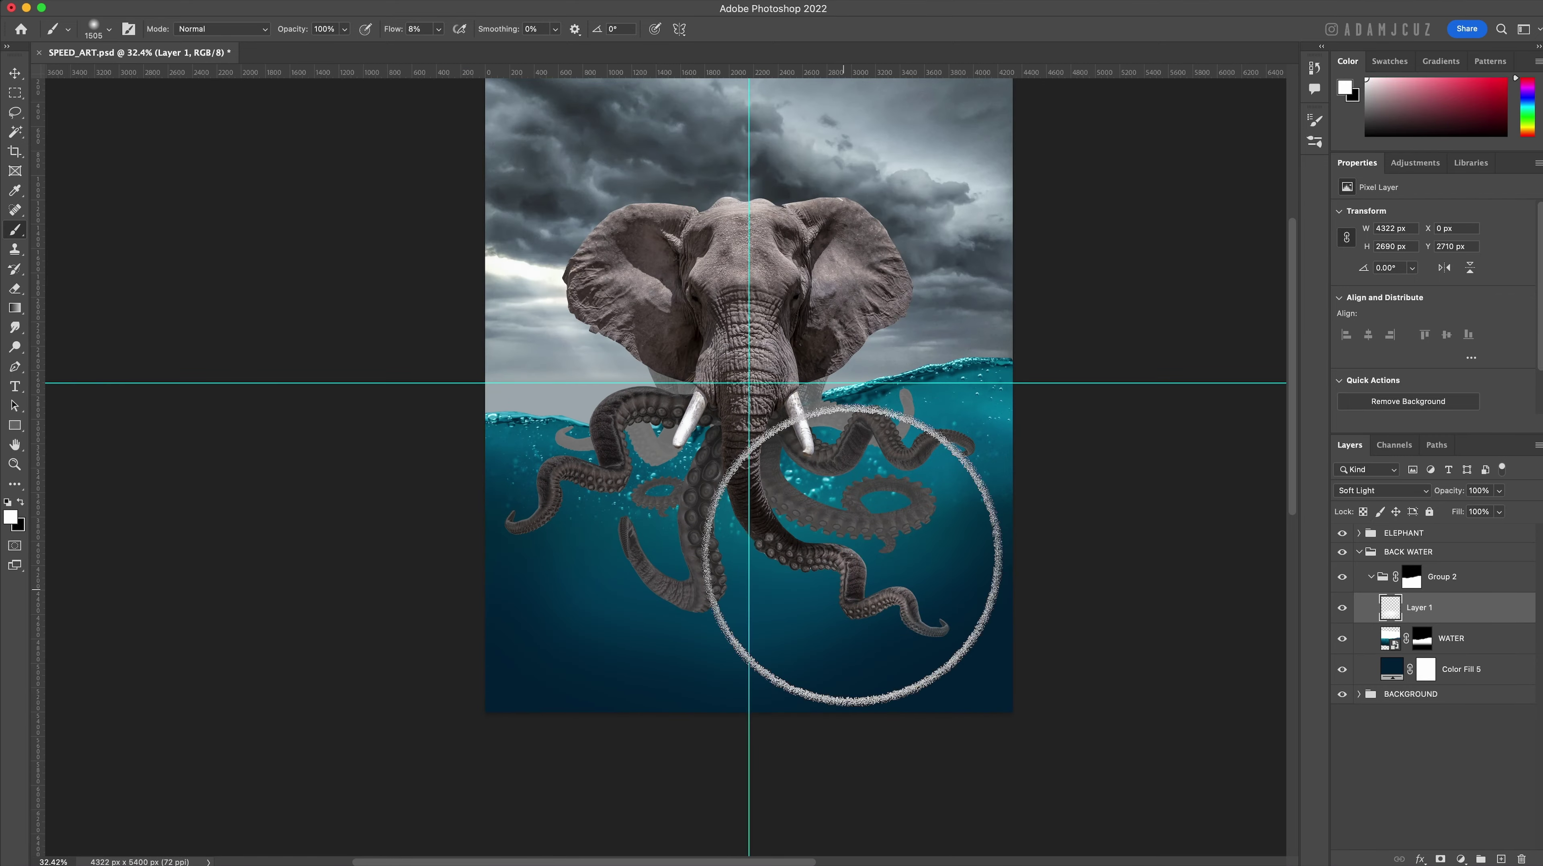
left_click(1520, 859)
Add a new layer above the WATER layer and set its blend mode to Soft Light.
left_click(1501, 860)
left_click(1393, 498)
left_click(1361, 701)
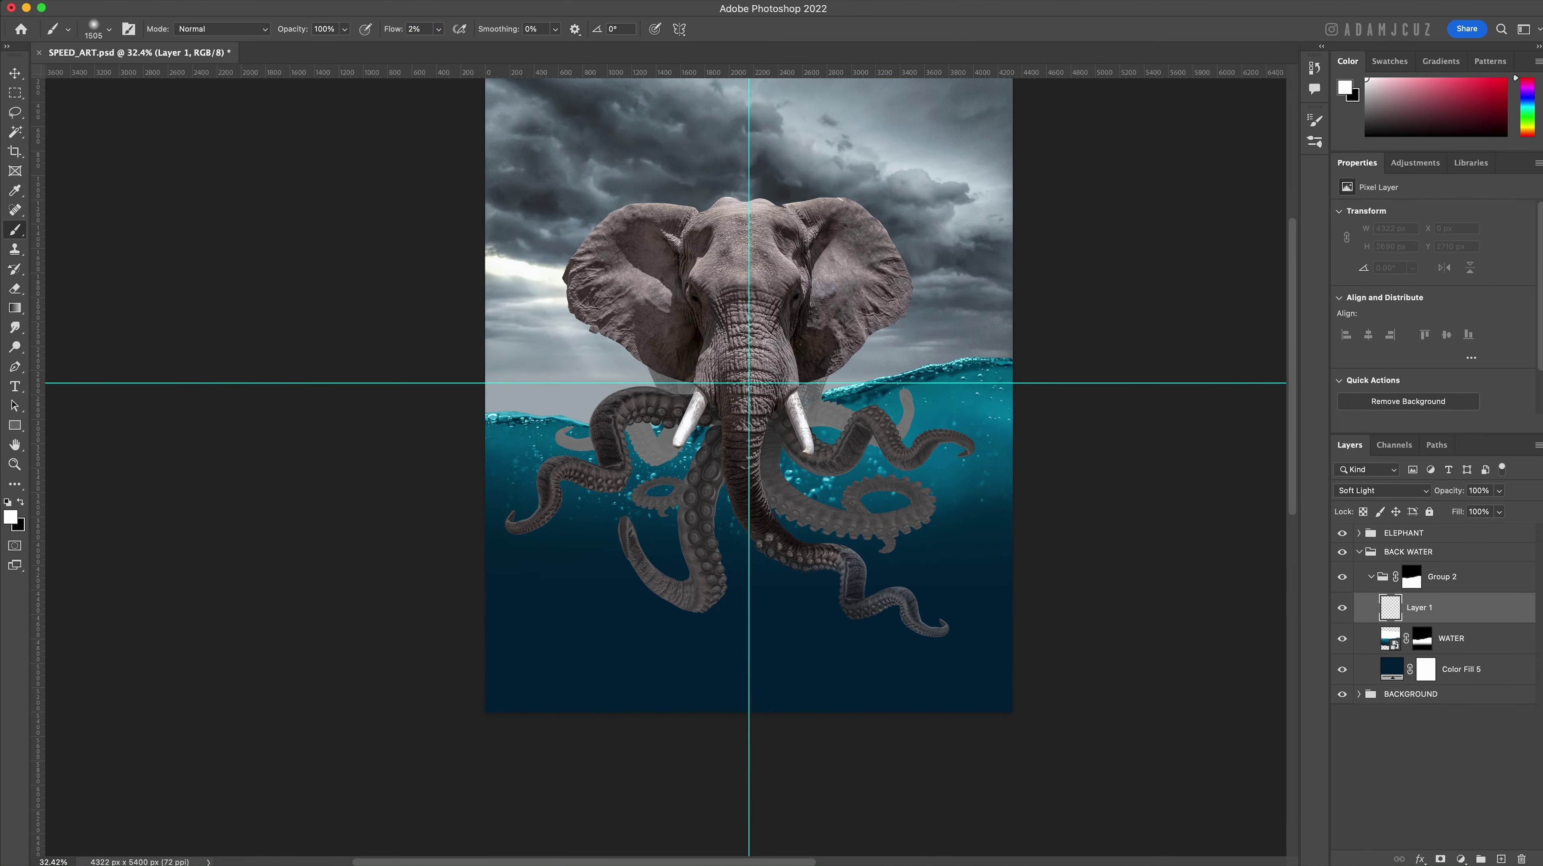
Paint a soft white glow across the underwater area on the Soft Light layer with a 2174 px brush at 2% flow.
left_click_drag(746, 581, 828, 581, "ctrl+alt")
mouse_move(751, 534)
left_mouse_down()
mouse_move(790, 540)
mouse_move(700, 560)
mouse_move(784, 567)
left_mouse_up()
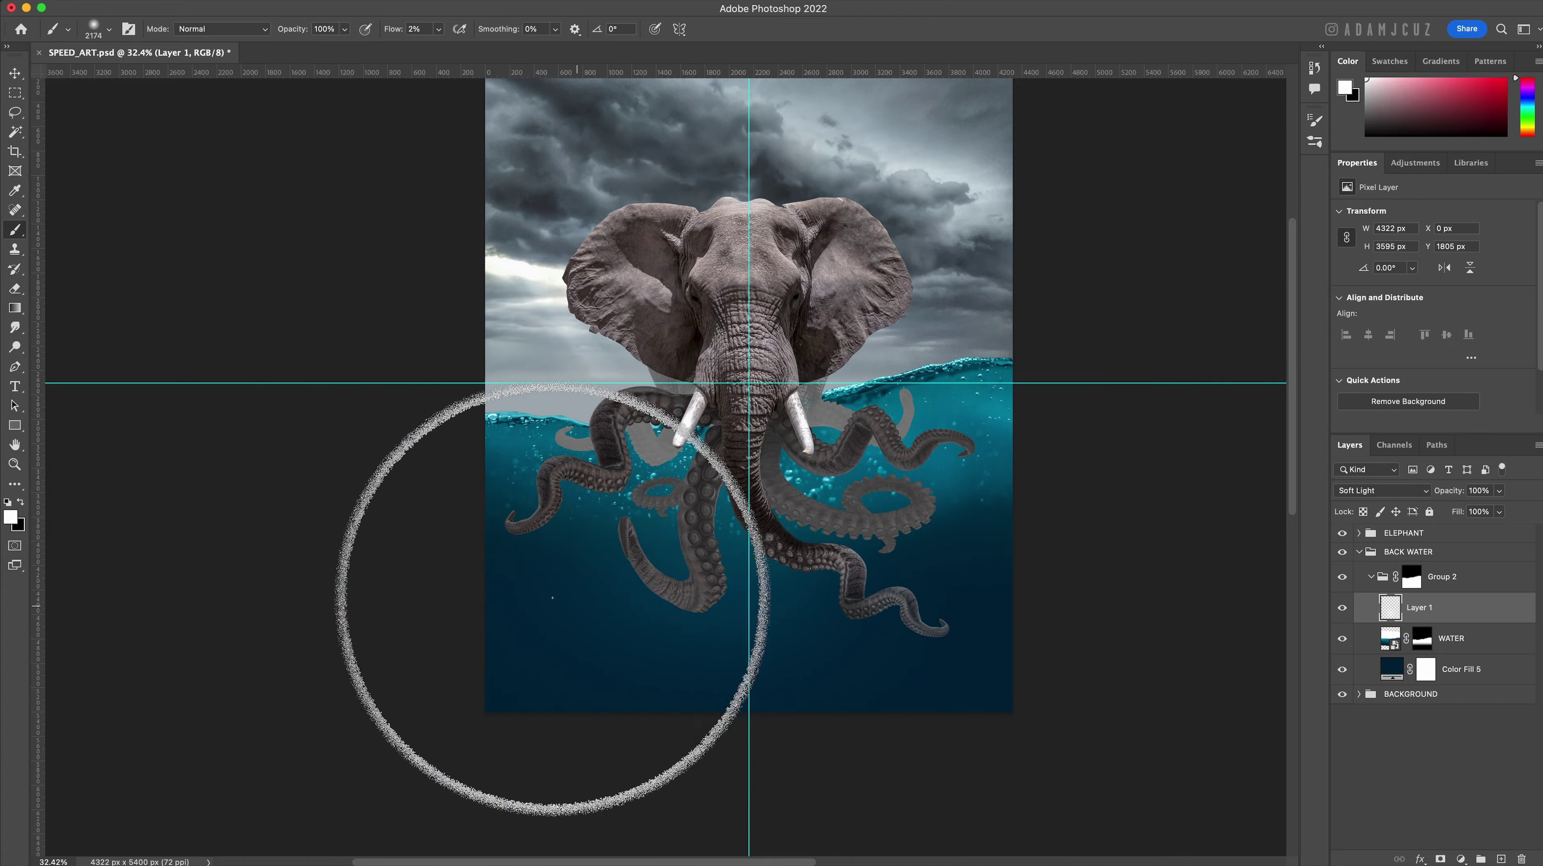
mouse_move(553, 598)
left_mouse_down()
mouse_move(867, 545)
mouse_move(845, 589)
mouse_move(898, 556)
mouse_move(737, 502)
mouse_move(668, 502)
left_mouse_up()
mouse_move(668, 502)
left_mouse_down()
mouse_move(805, 544)
mouse_move(682, 570)
mouse_move(820, 504)
mouse_move(927, 558)
mouse_move(985, 516)
mouse_move(905, 544)
left_mouse_up()
Hide the guides and save the document.
key("super+semicolon")
mouse_move(933, 523)
left_mouse_down("ctrl+alt")
mouse_move(542, 522)
mouse_move(817, 576)
mouse_move(736, 519)
left_mouse_up("ctrl+alt")
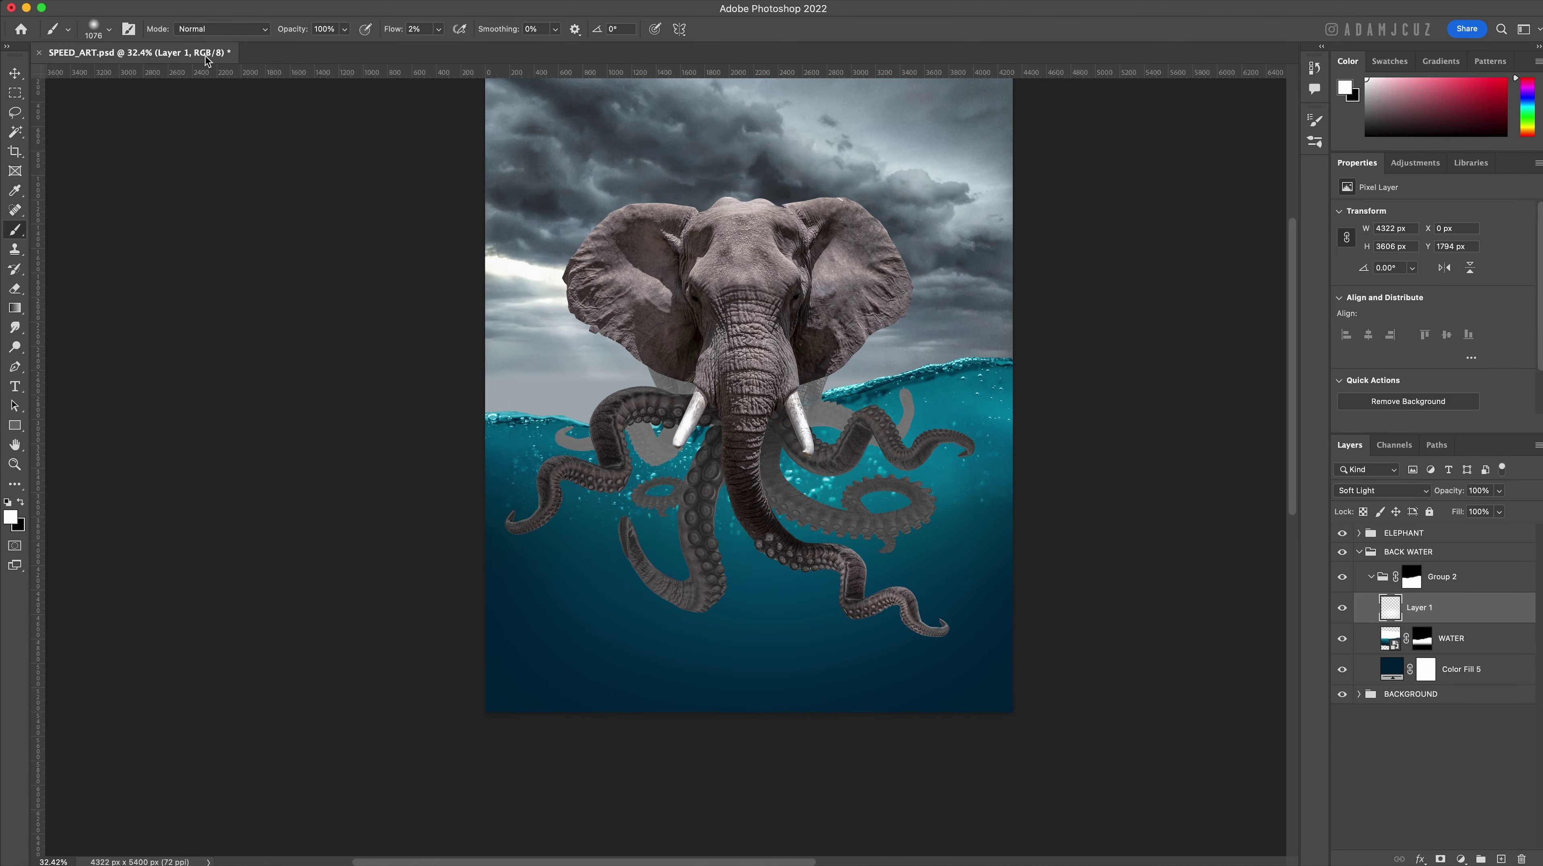
key("v")
key("super+s")
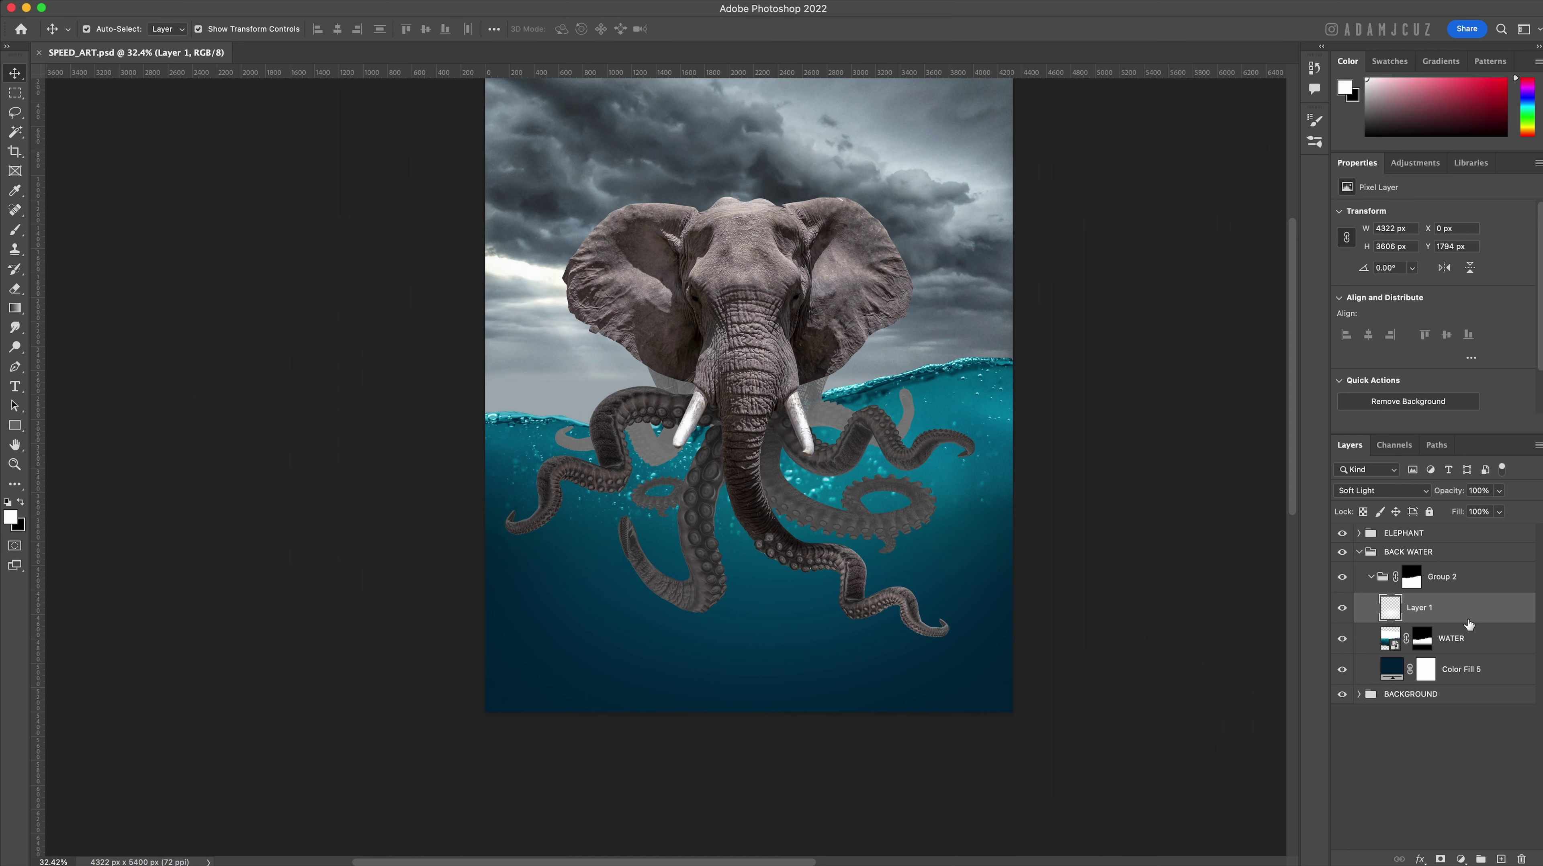
Add a Curves adjustment layer clipped to the masked water group inside BACK WATER.
left_click(1380, 579)
left_click(1461, 859)
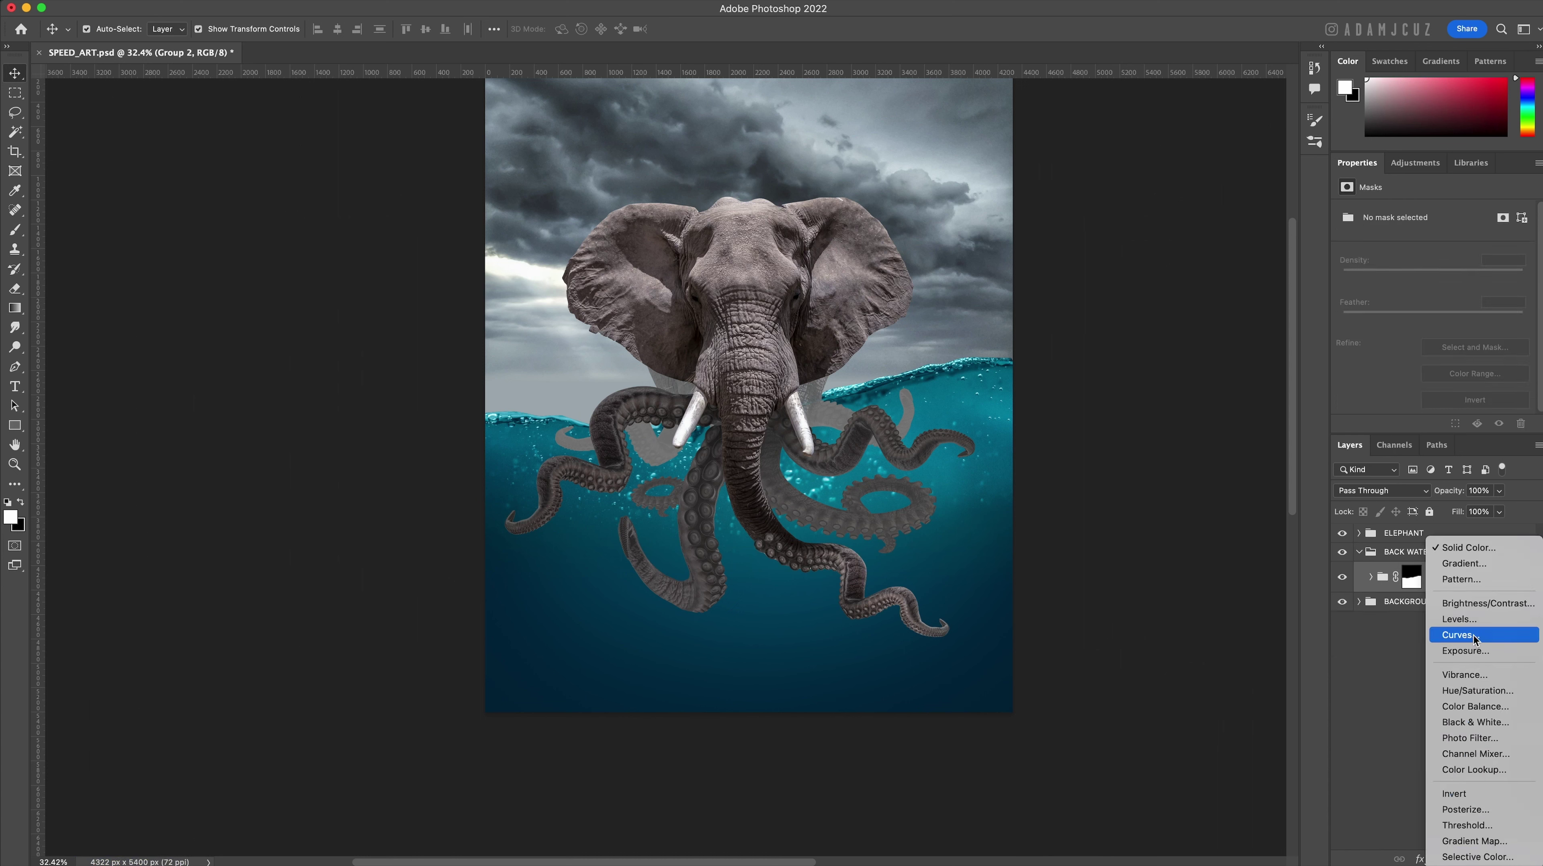
left_click(1468, 634)
left_click(1385, 591, "alt")
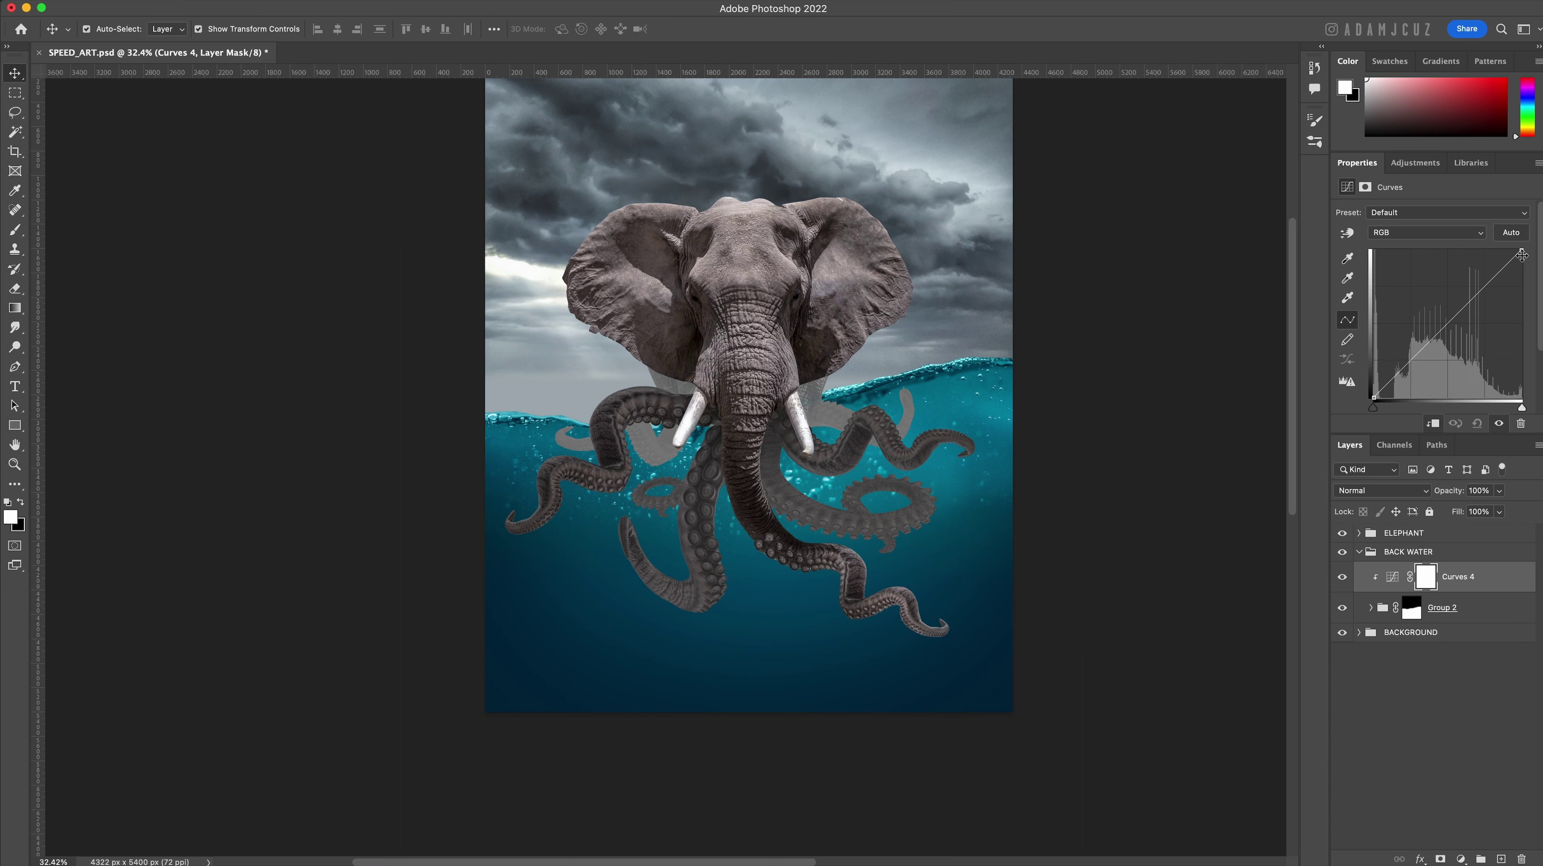
Brighten the water by lowering the curve's input white point and lifting its midtones, and save the document.
key("super+Tab")
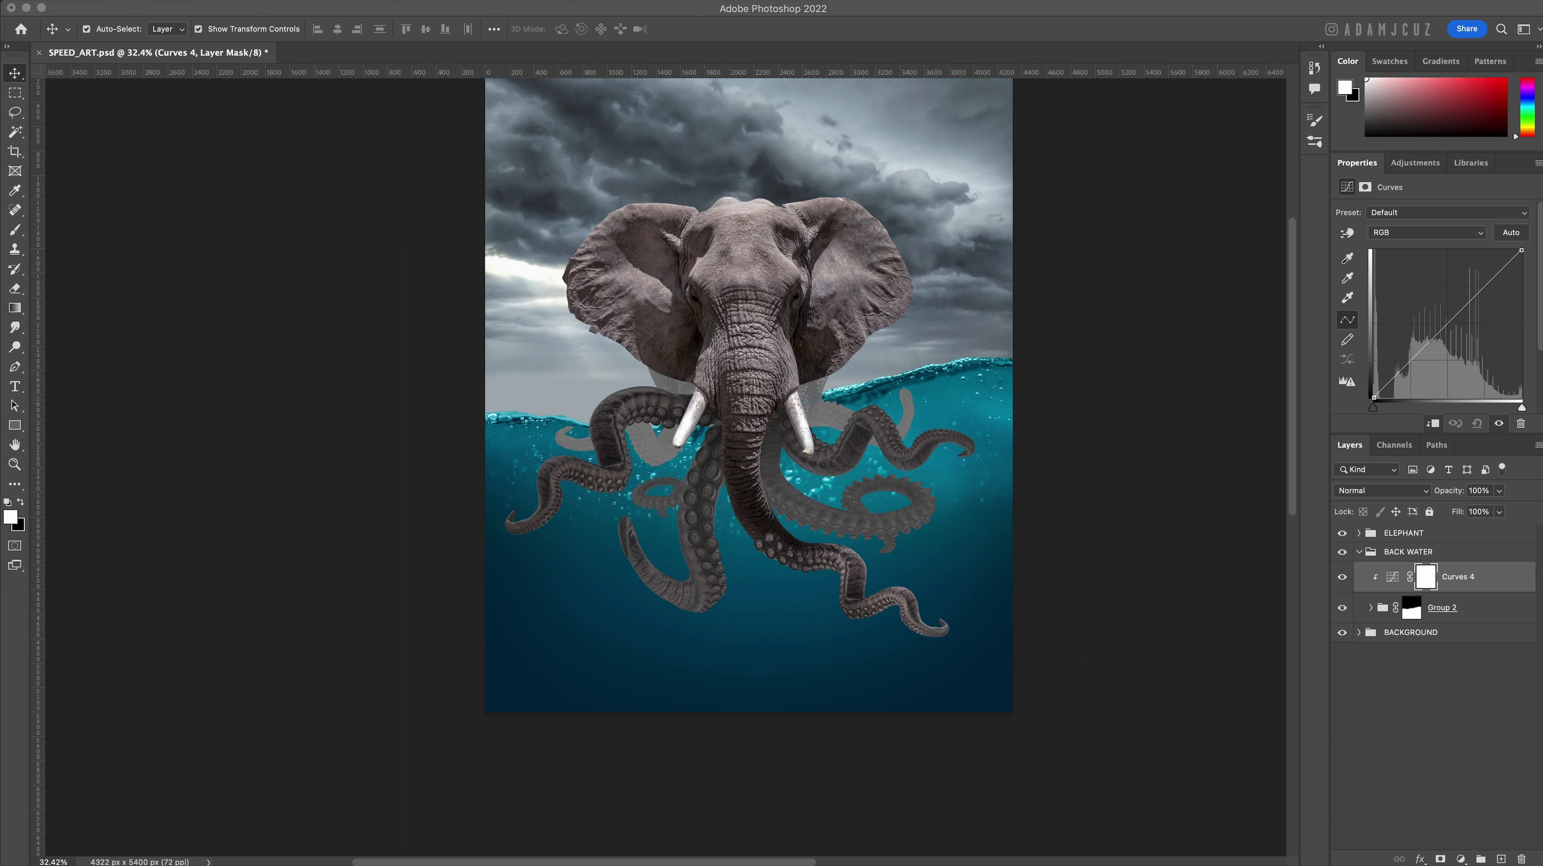
left_click(1521, 251)
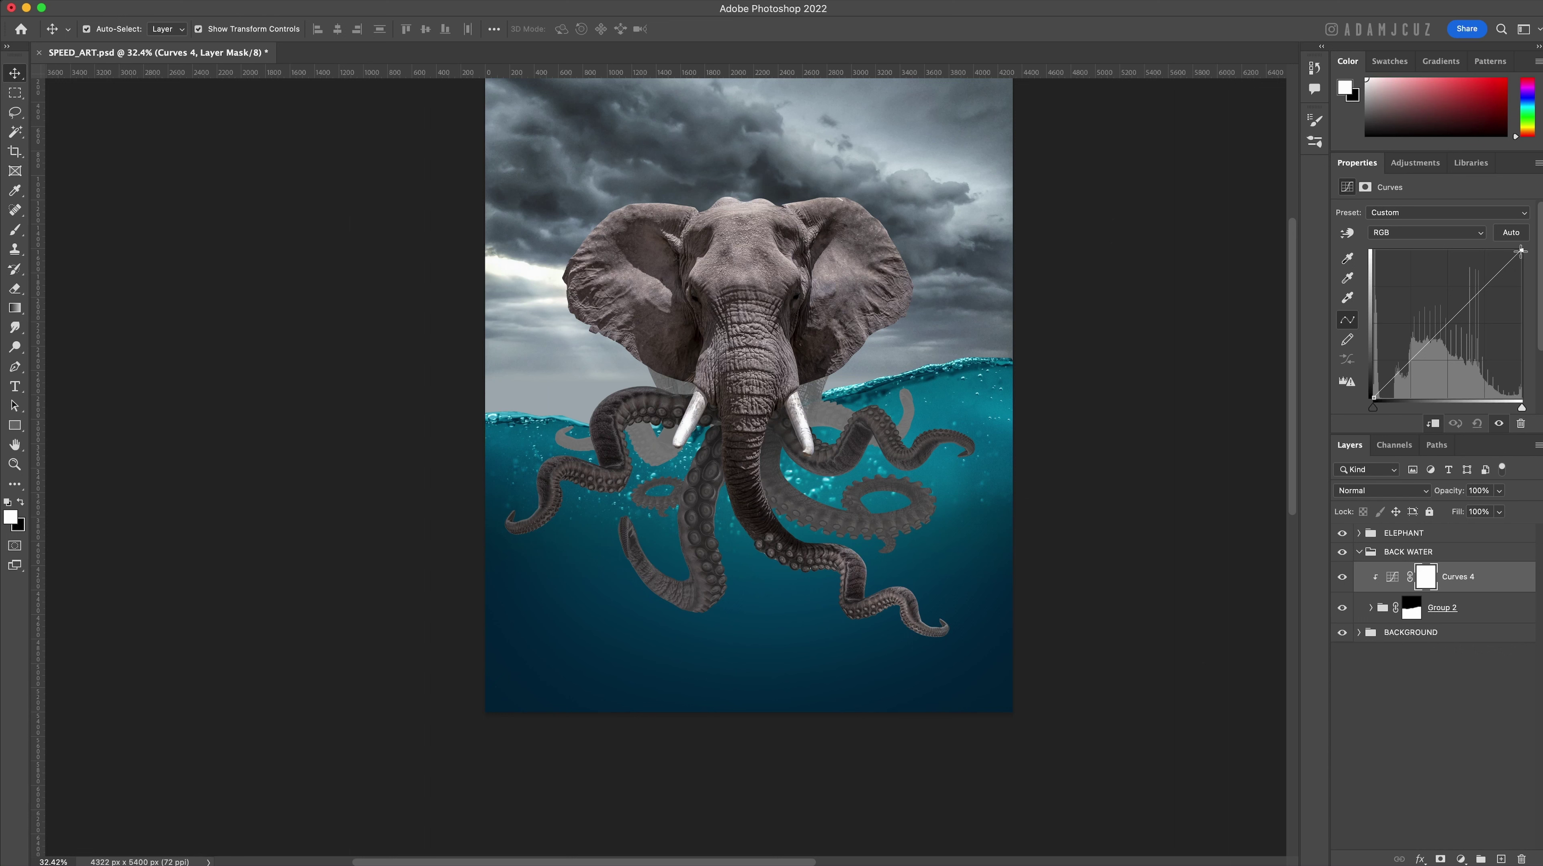
mouse_move(1520, 251)
left_mouse_down()
mouse_move(1495, 250)
mouse_move(1510, 250)
left_mouse_up()
left_click_drag(1423, 328, 1434, 316)
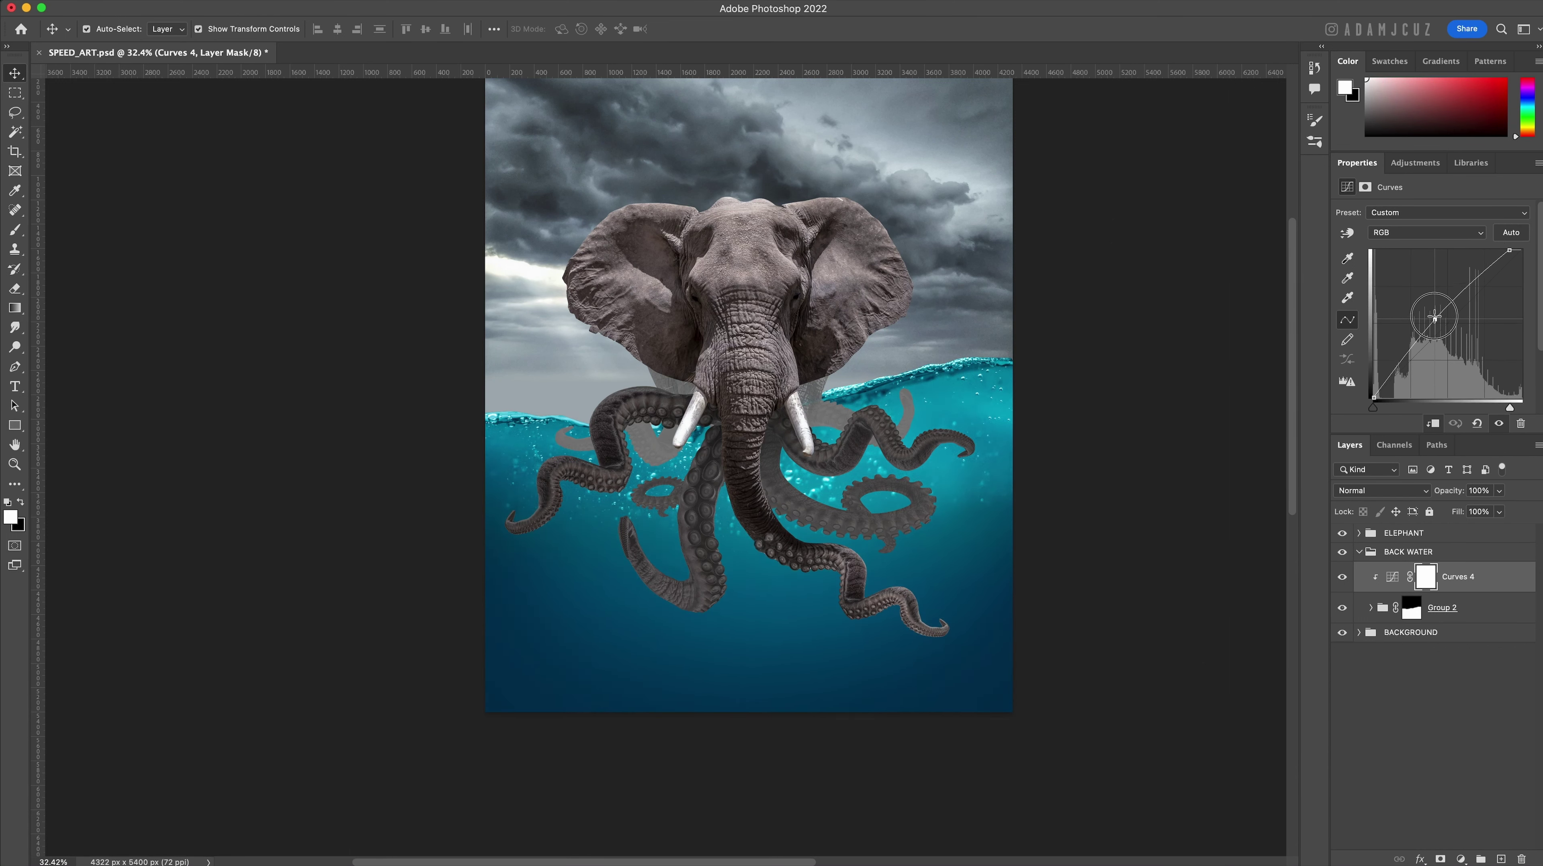
key("super+s")
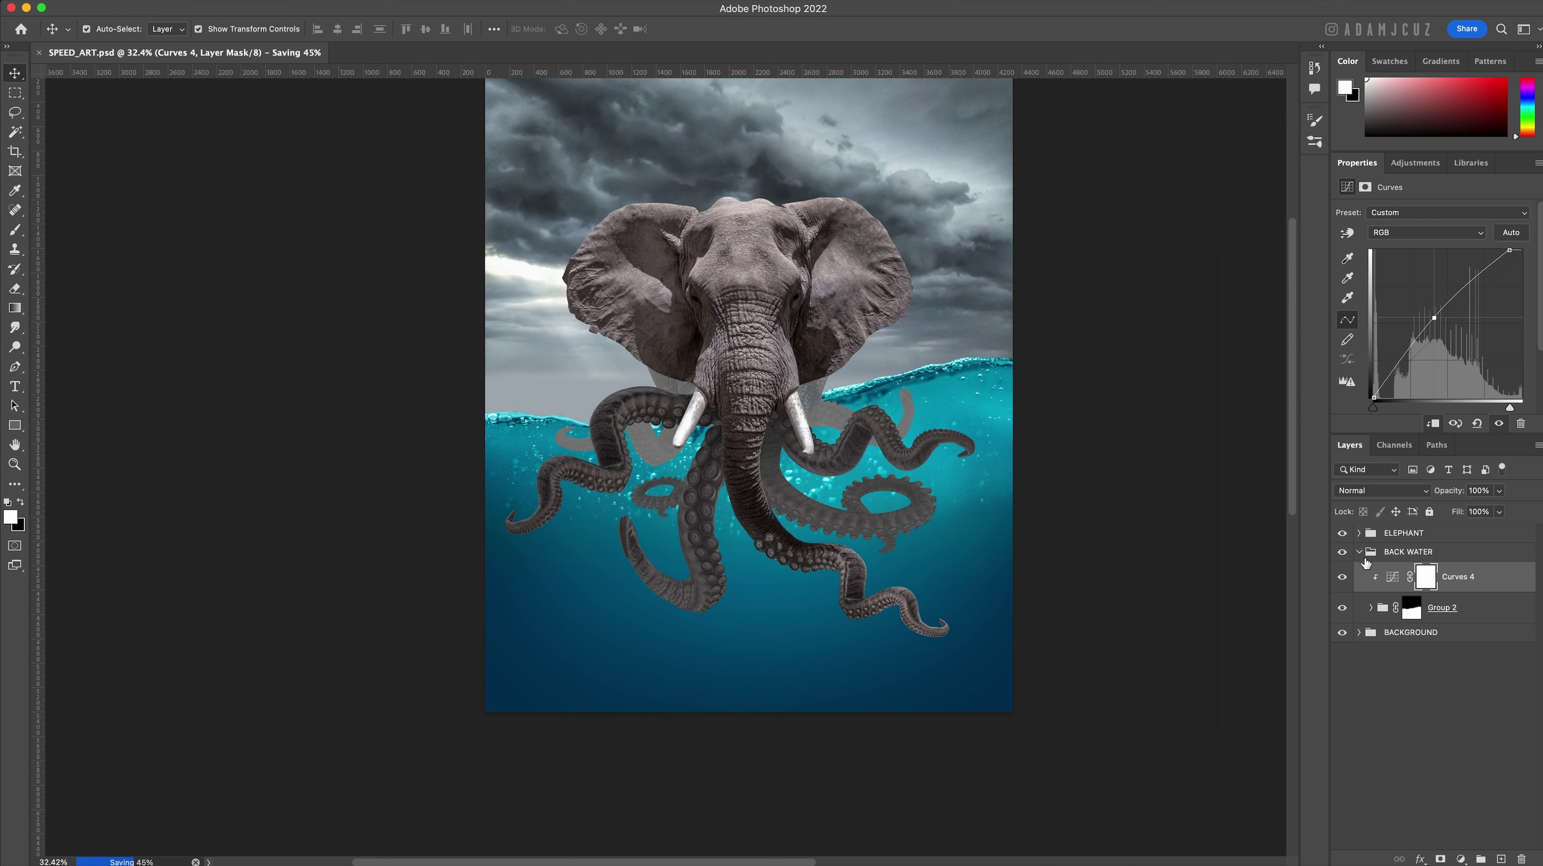
Group the Curves adjustment together with the masked water group inside BACK WATER.
left_click(1360, 552)
left_click(1359, 552)
left_click(1485, 586)
left_click(1491, 615, "shift")
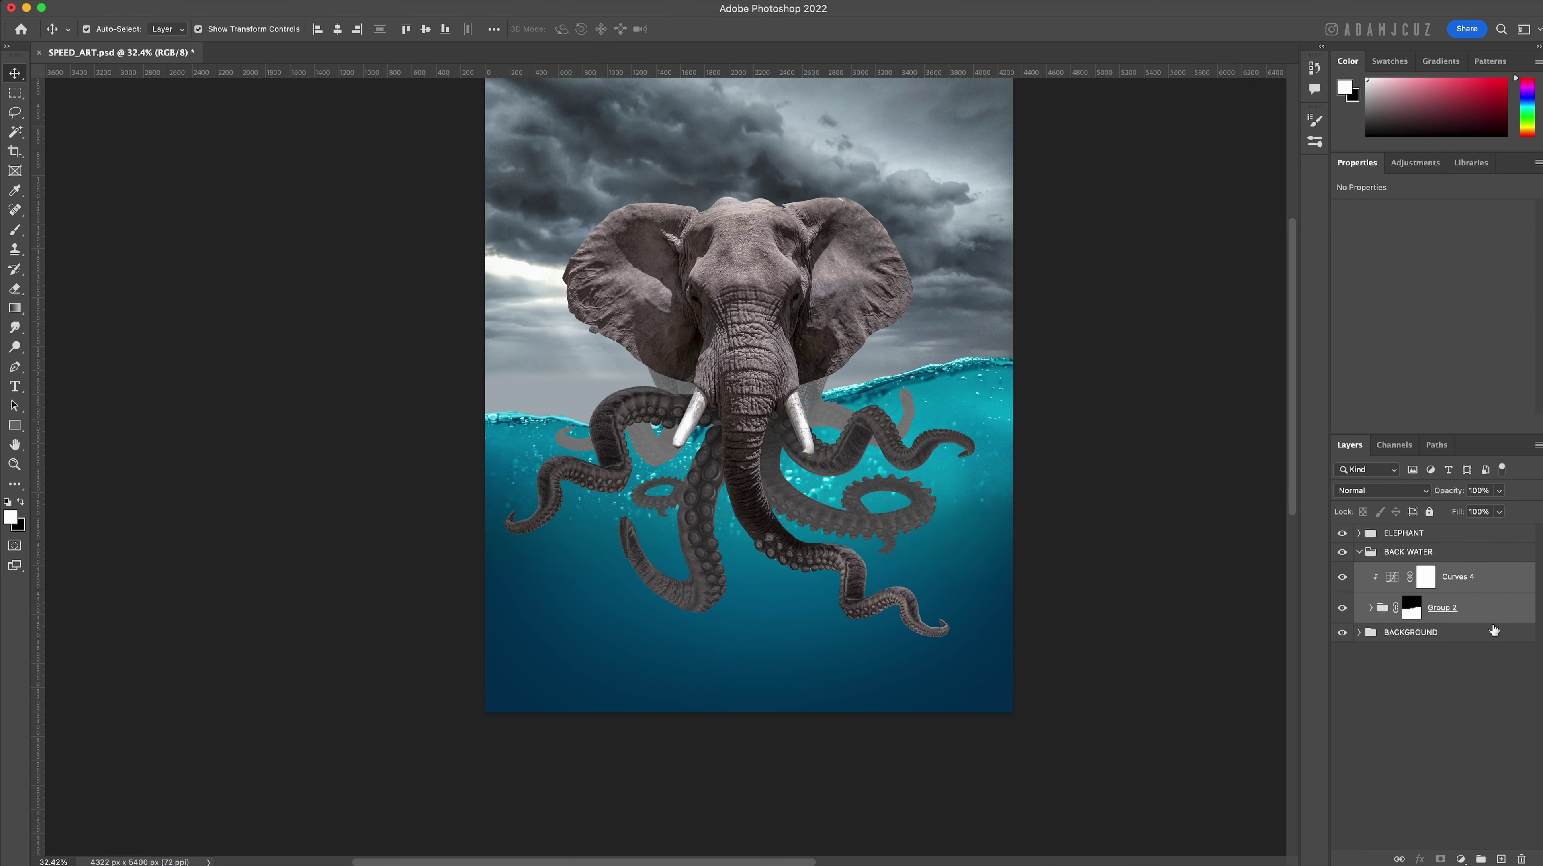
left_click_drag(1493, 629, 1482, 859)
Add a Hue/Saturation adjustment layer clipped to the group holding the water and its Curves adjustment.
left_click(1463, 859)
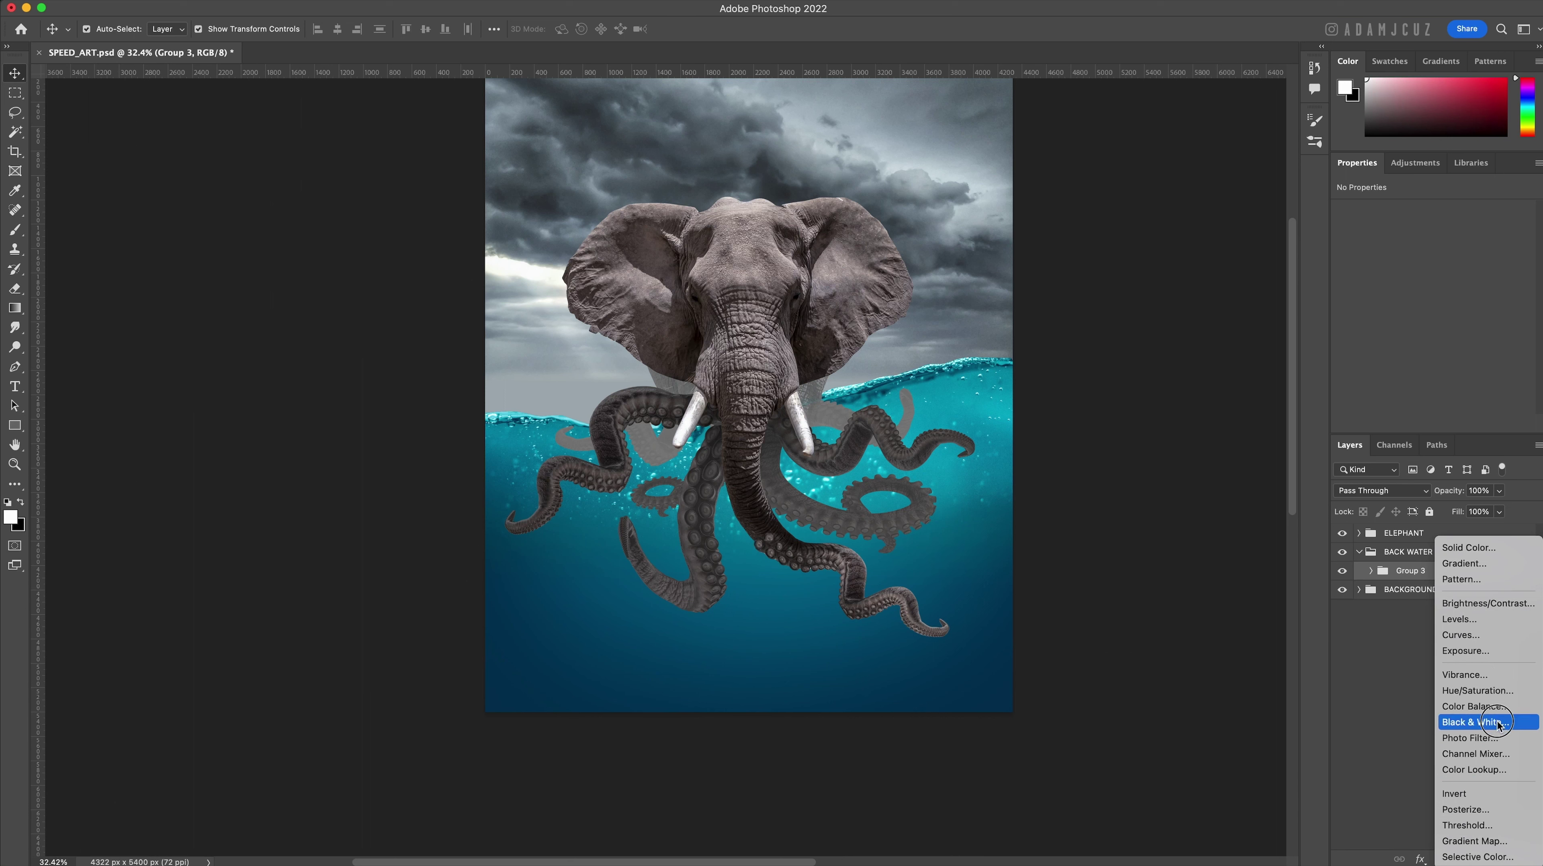
left_click(1486, 691)
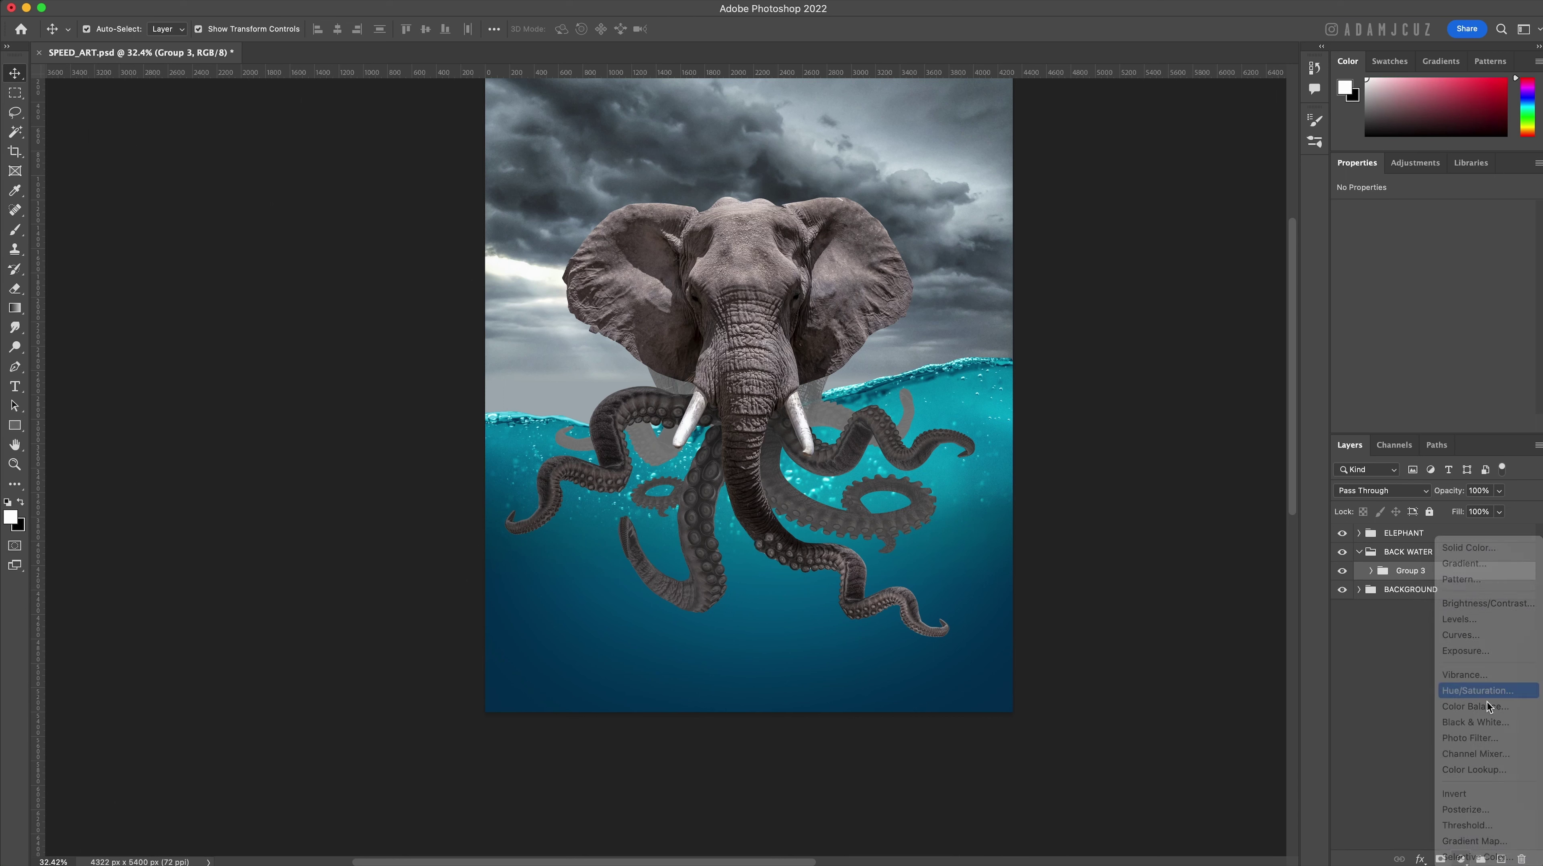
left_click(1403, 590, "alt")
Strongly desaturate the Blues and set the Cyans saturation to -42 in the Hue/Saturation adjustment, saving the document.
left_click(1400, 236)
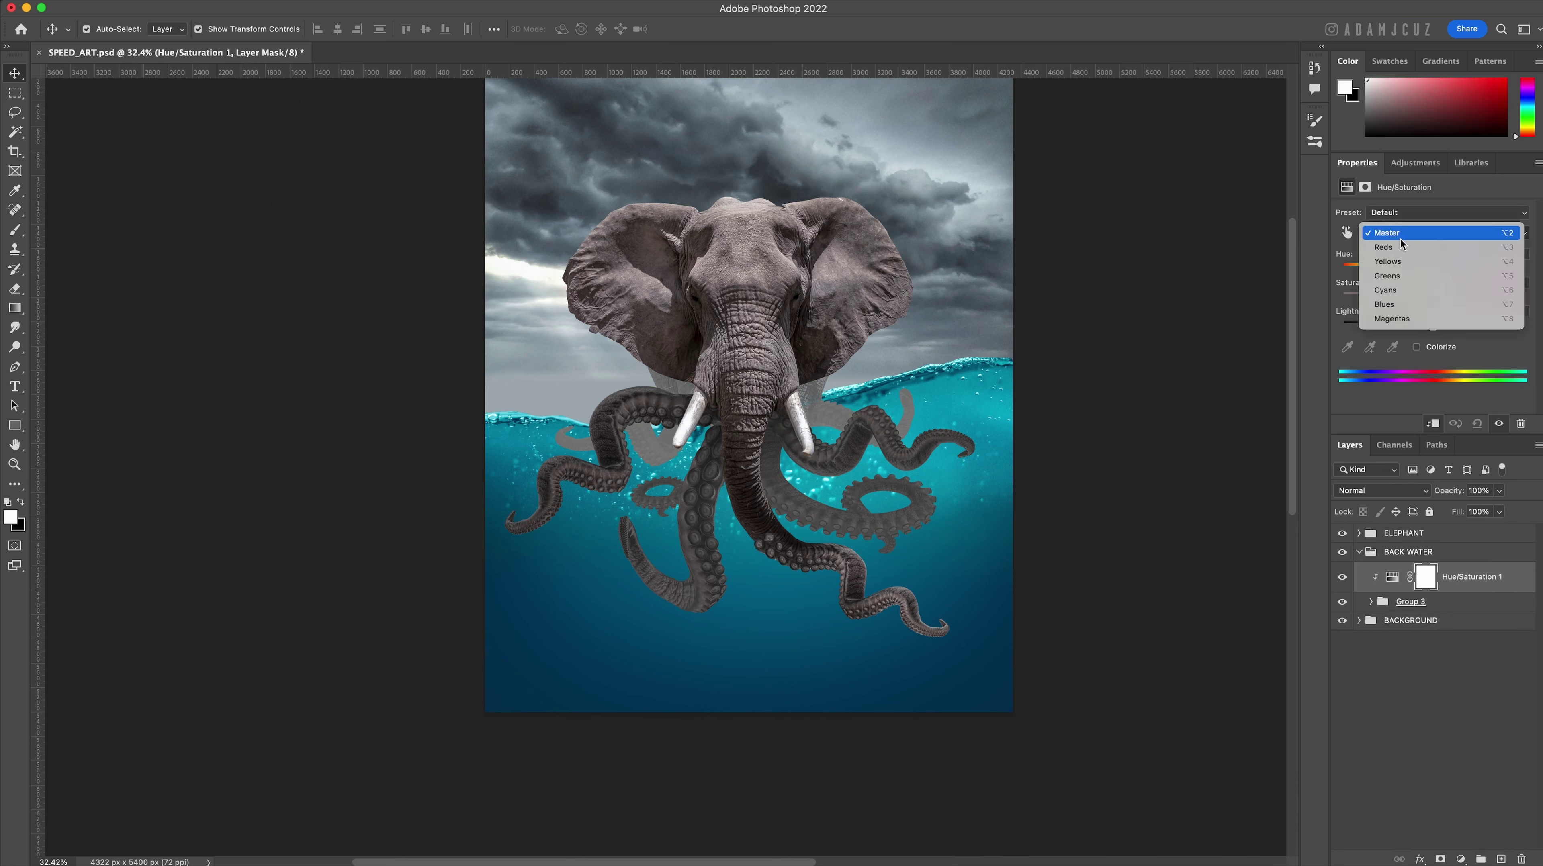
left_click(1407, 296)
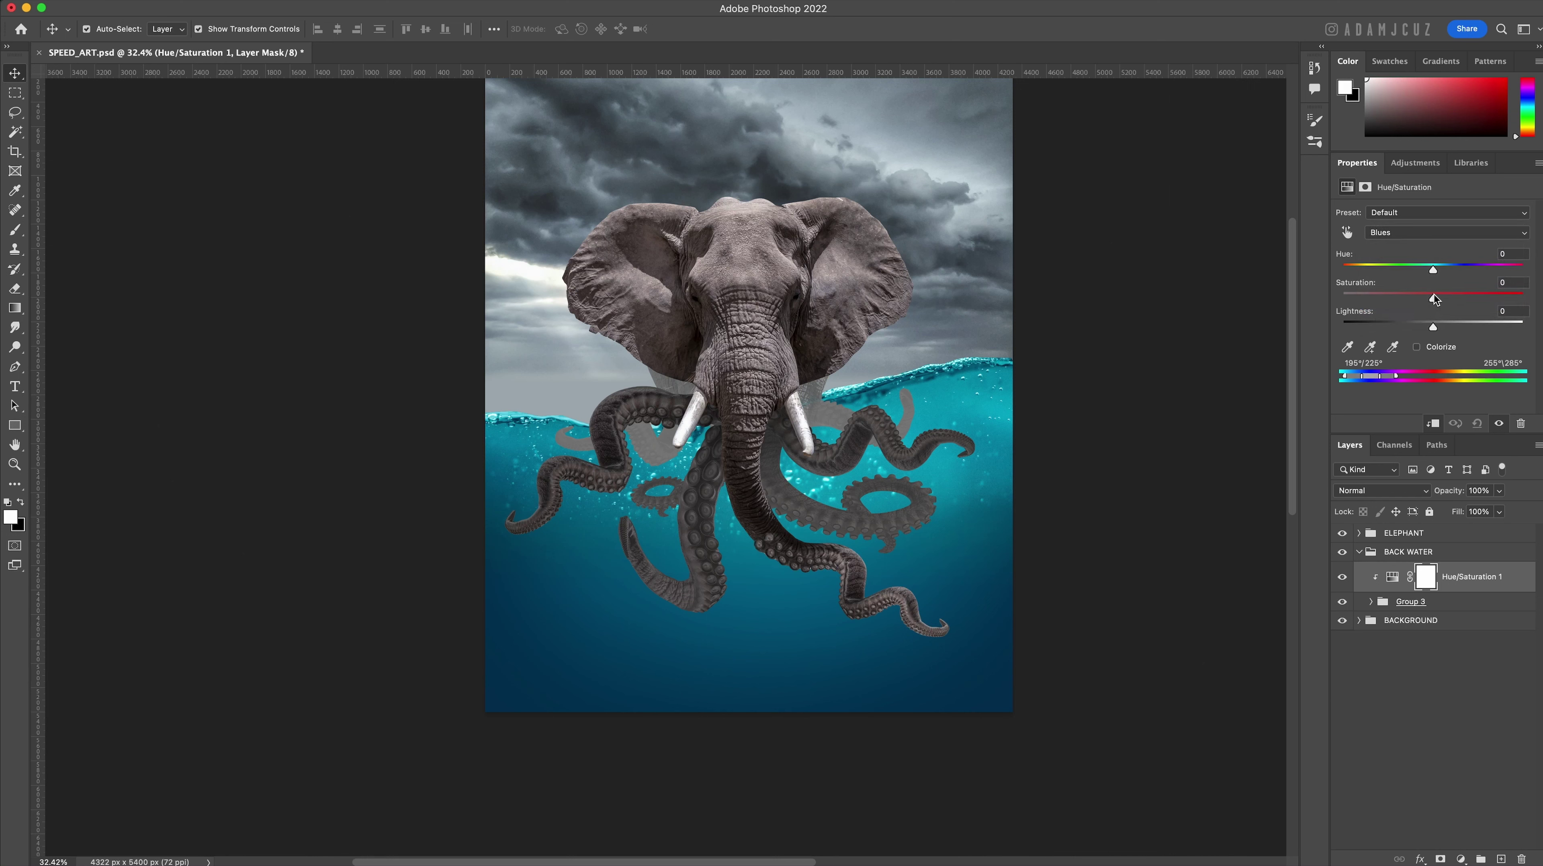
left_click_drag(1433, 298, 1349, 298)
left_click(1395, 233)
left_click(1396, 220)
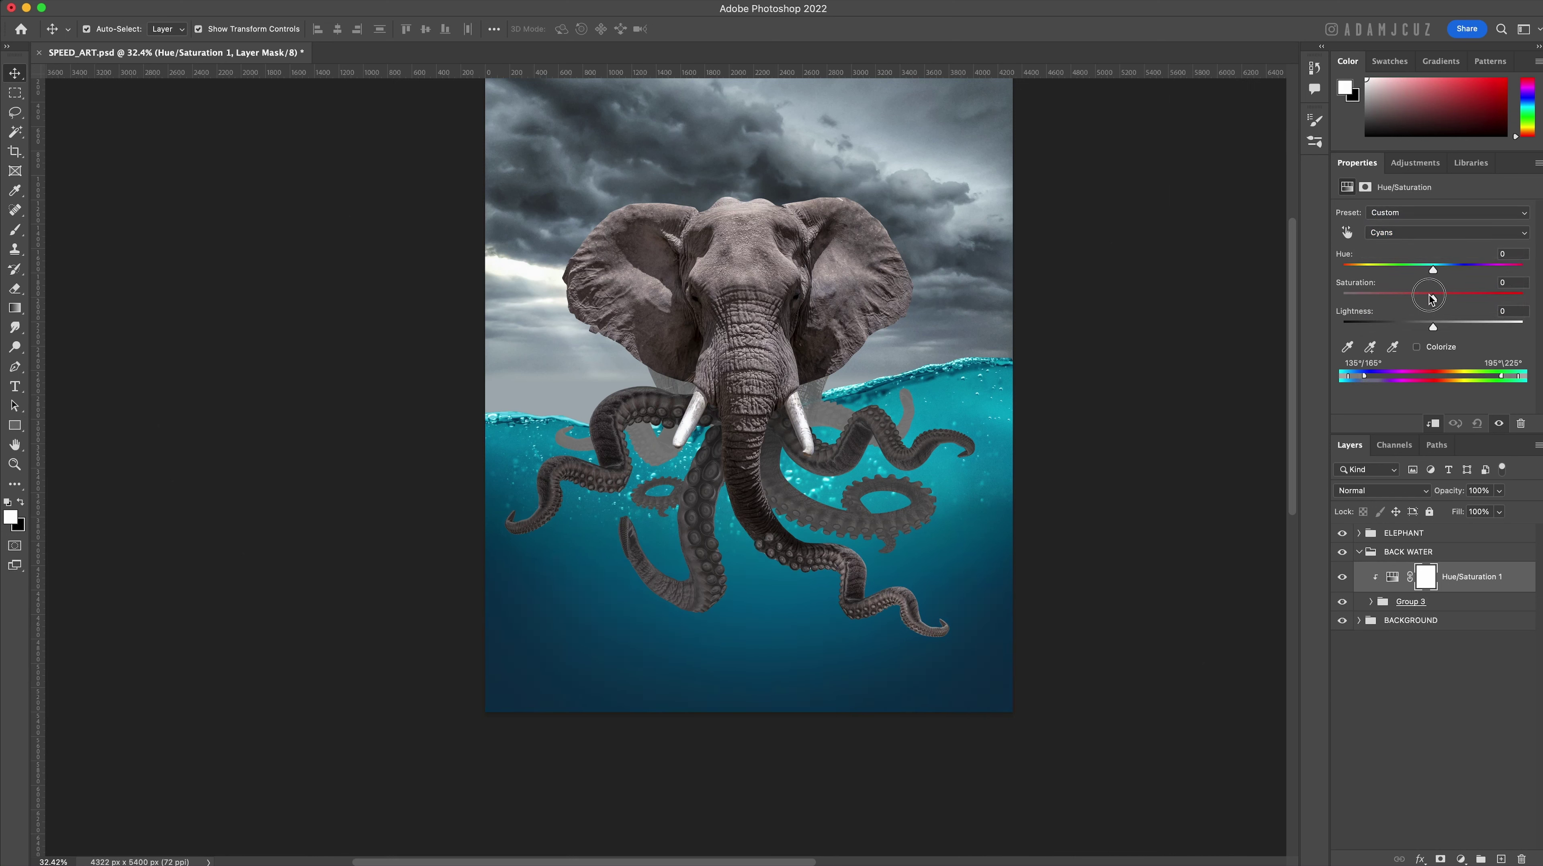
left_click_drag(1430, 298, 1395, 300)
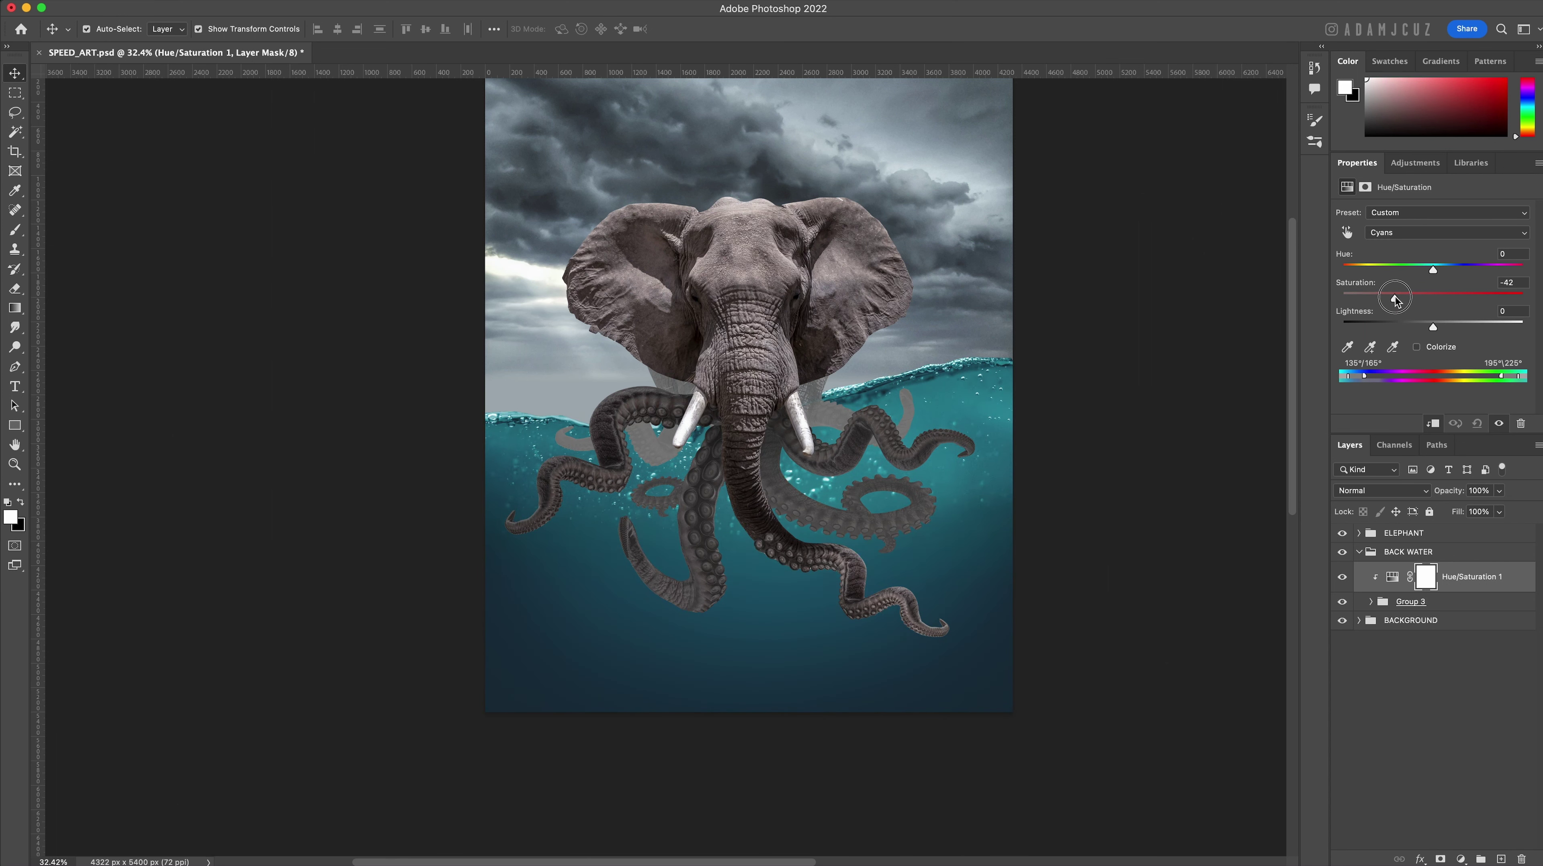
key("ctrl+s")
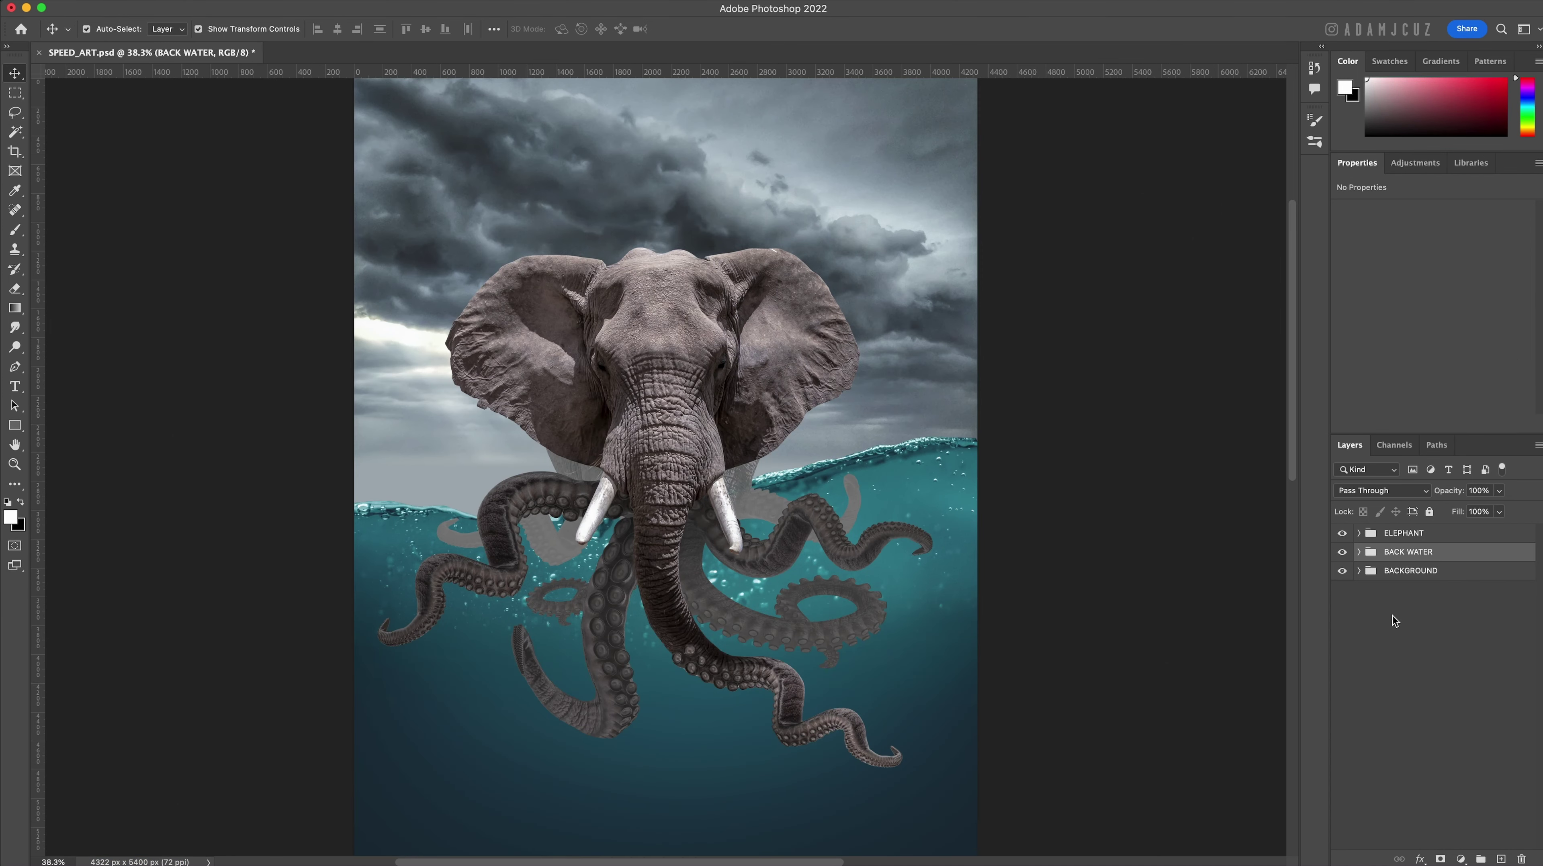
Duplicate the BACK WATER group and convert the copy to a Smart Object.
key("ctrl+j")
right_click(1482, 553)
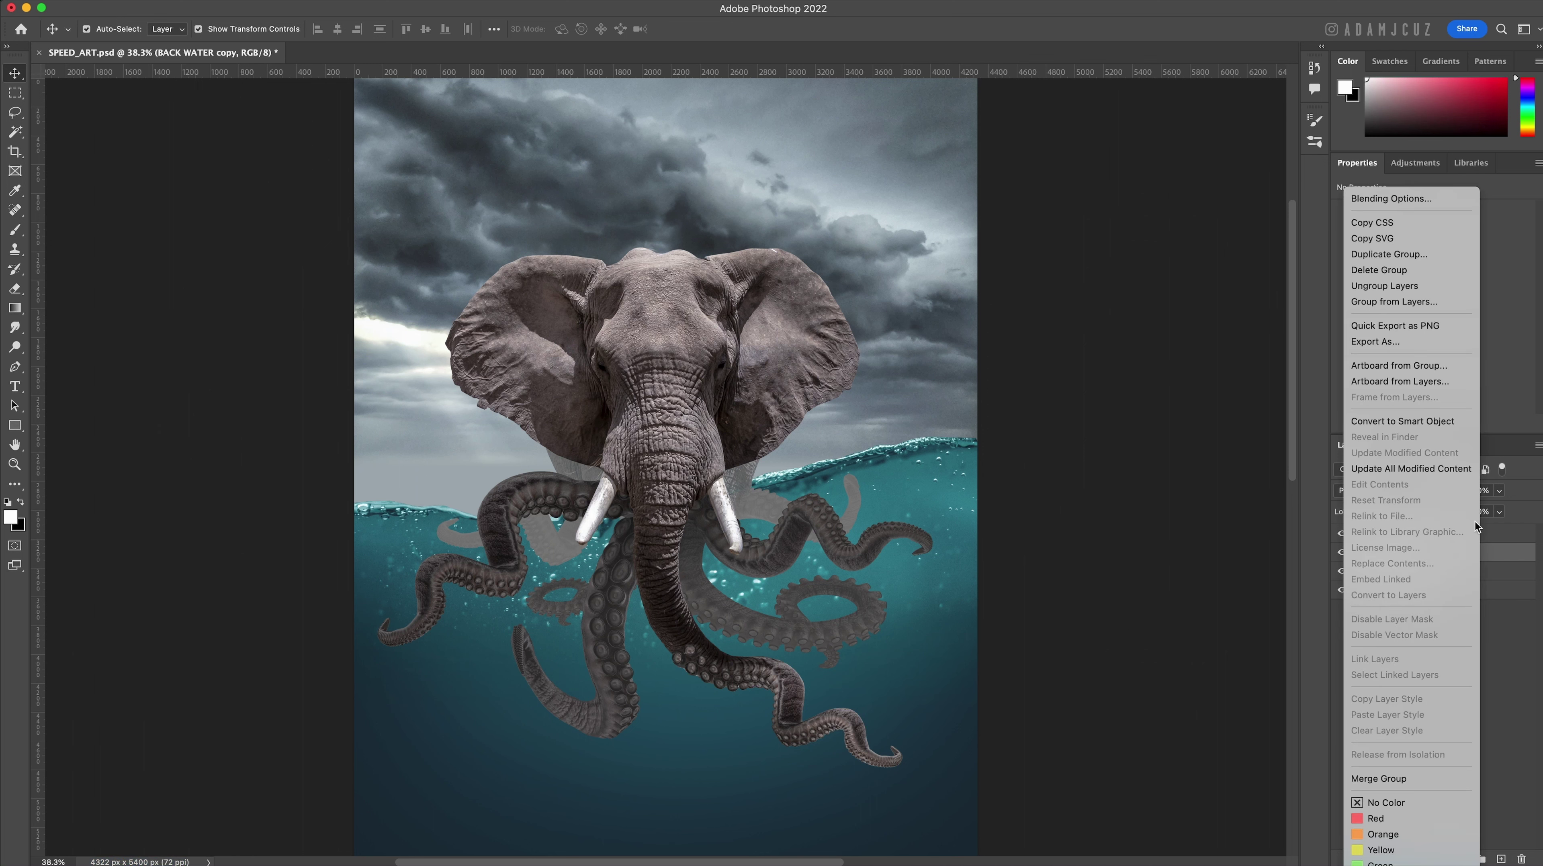
left_click(1423, 423)
Rename the duplicated water Smart Object as FRONT WATER.
double_click(1413, 557)
type("FRONT WATER")
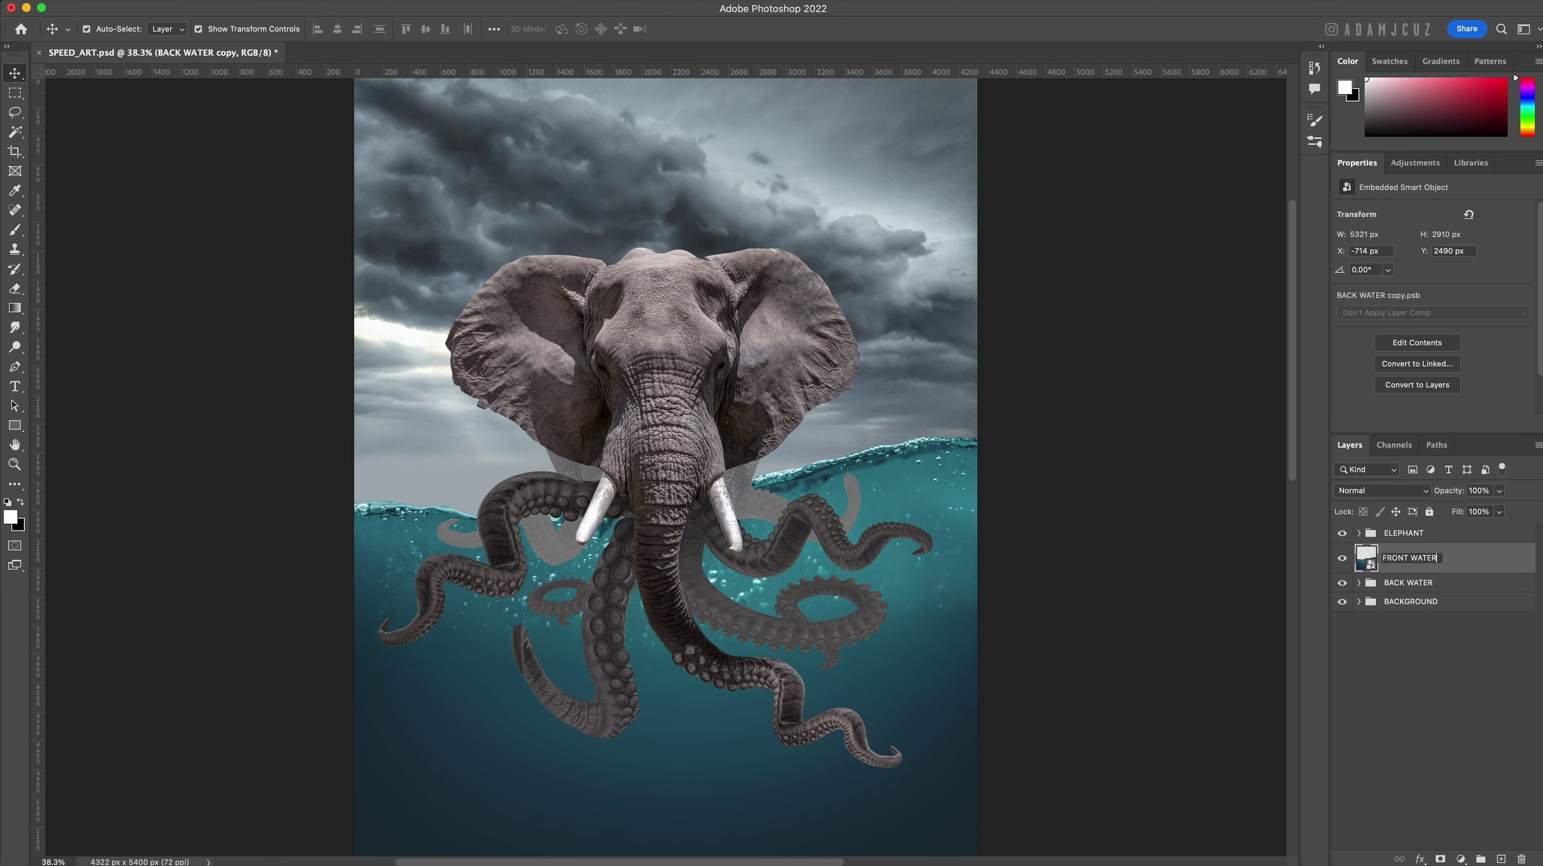
key("Return")
Move FRONT WATER above the ELEPHANT group and set its blend mode to Screen.
left_click_drag(1401, 555, 1398, 530)
left_click(1381, 490)
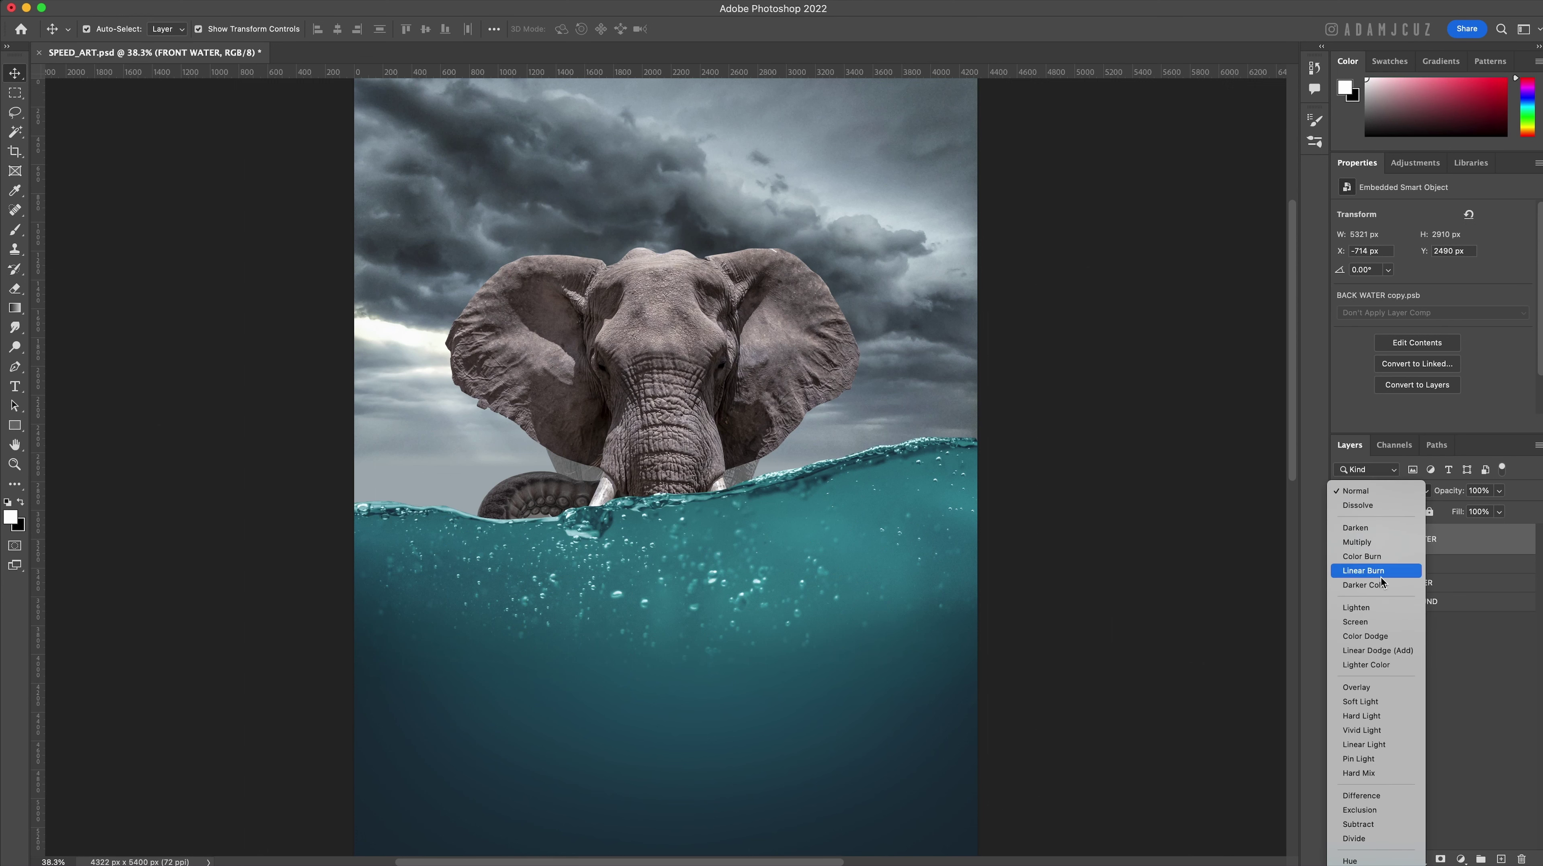
left_click(1374, 621)
Drop FRONT WATER's darker tones by raising the black point of This Layer in Blend If, and save the document.
left_click(1487, 547)
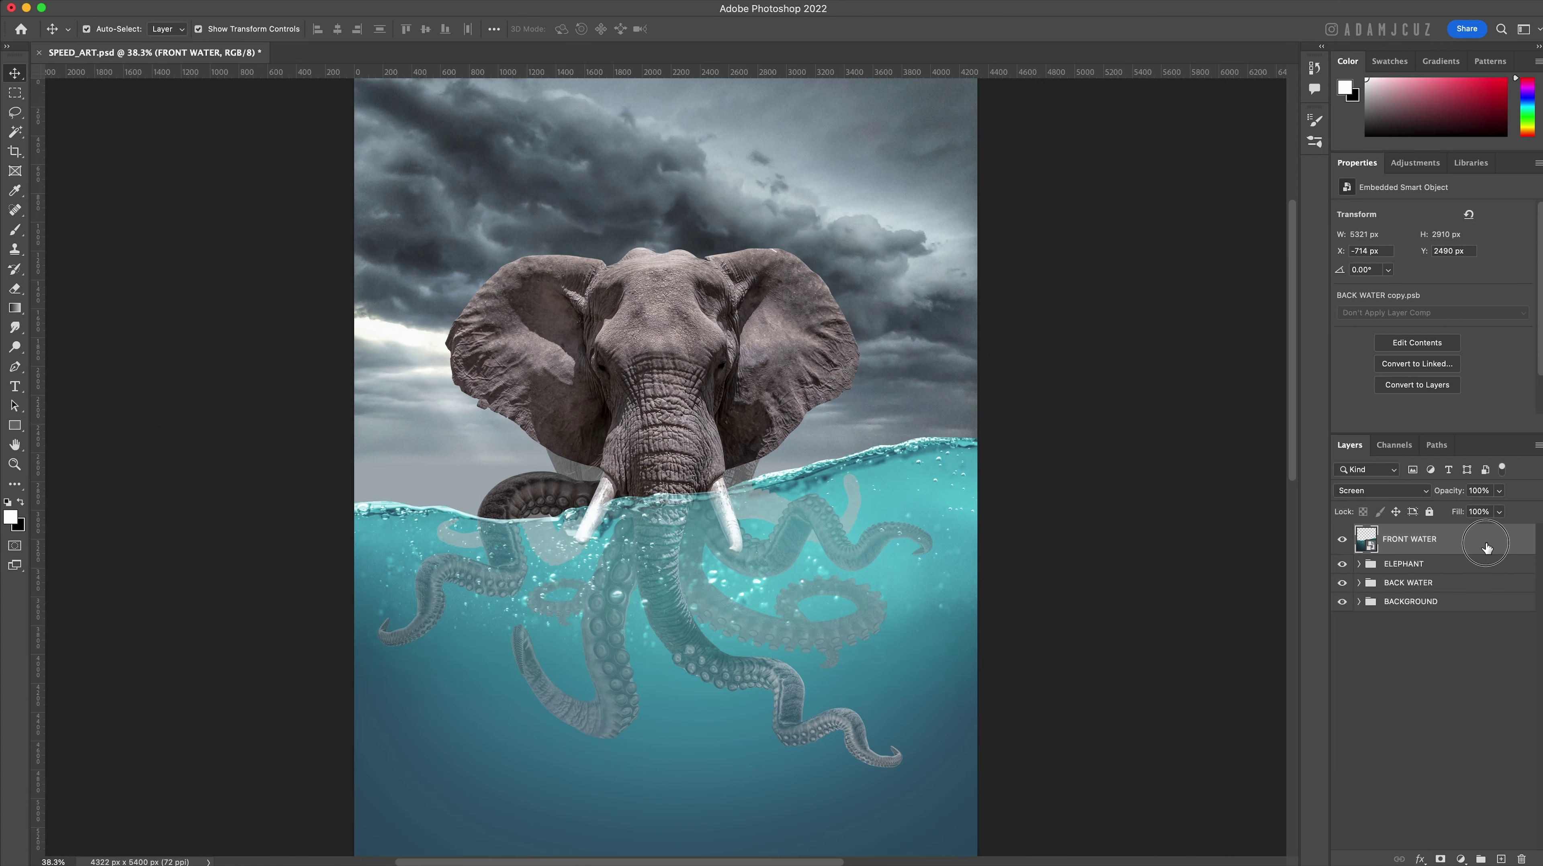
double_click(1487, 546)
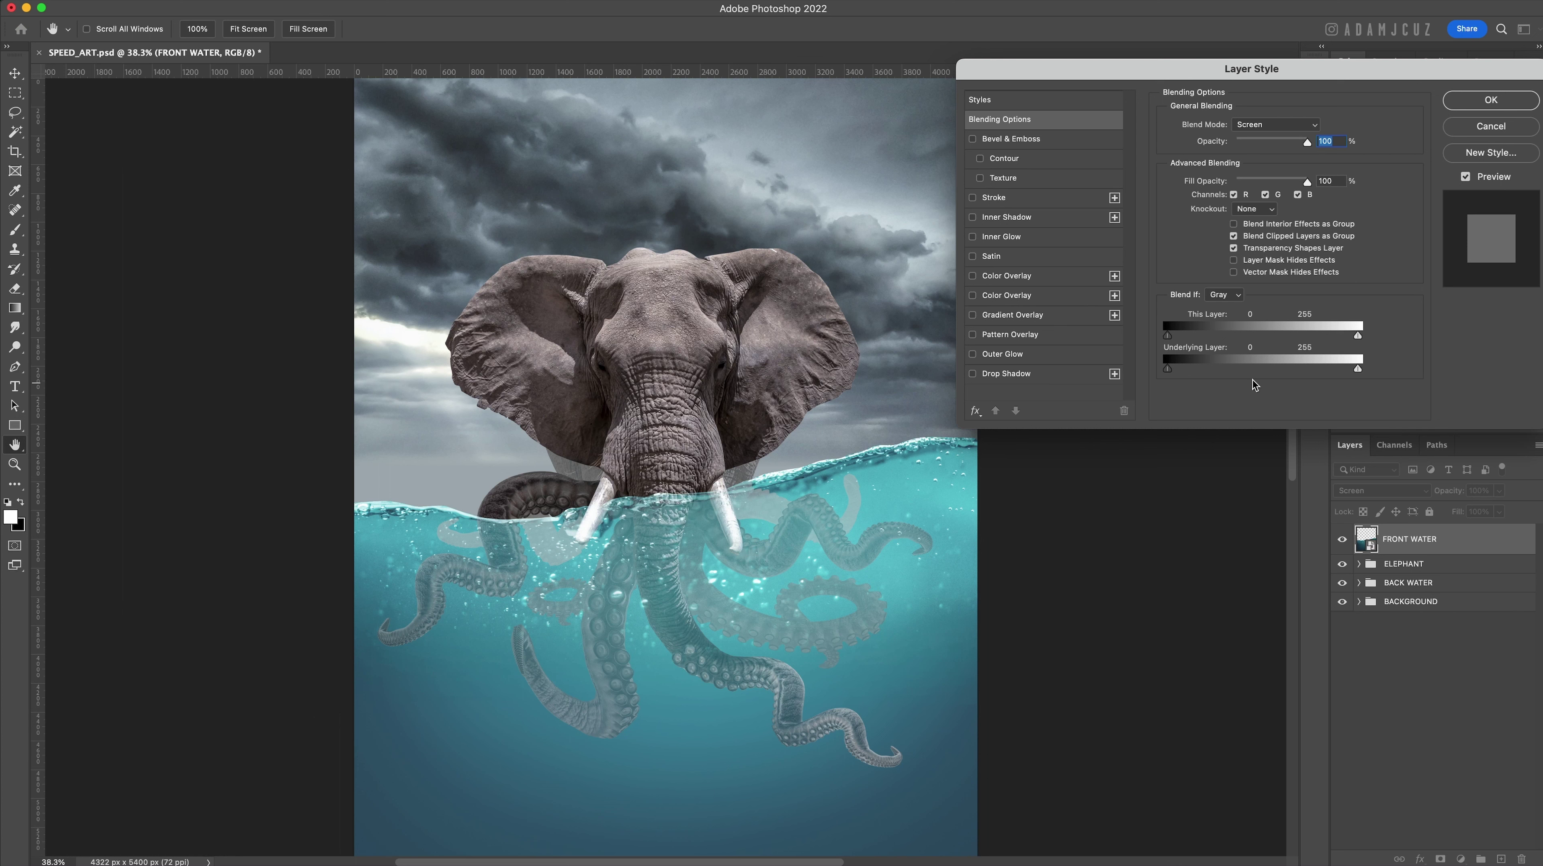
left_click_drag(1167, 335, 1341, 344)
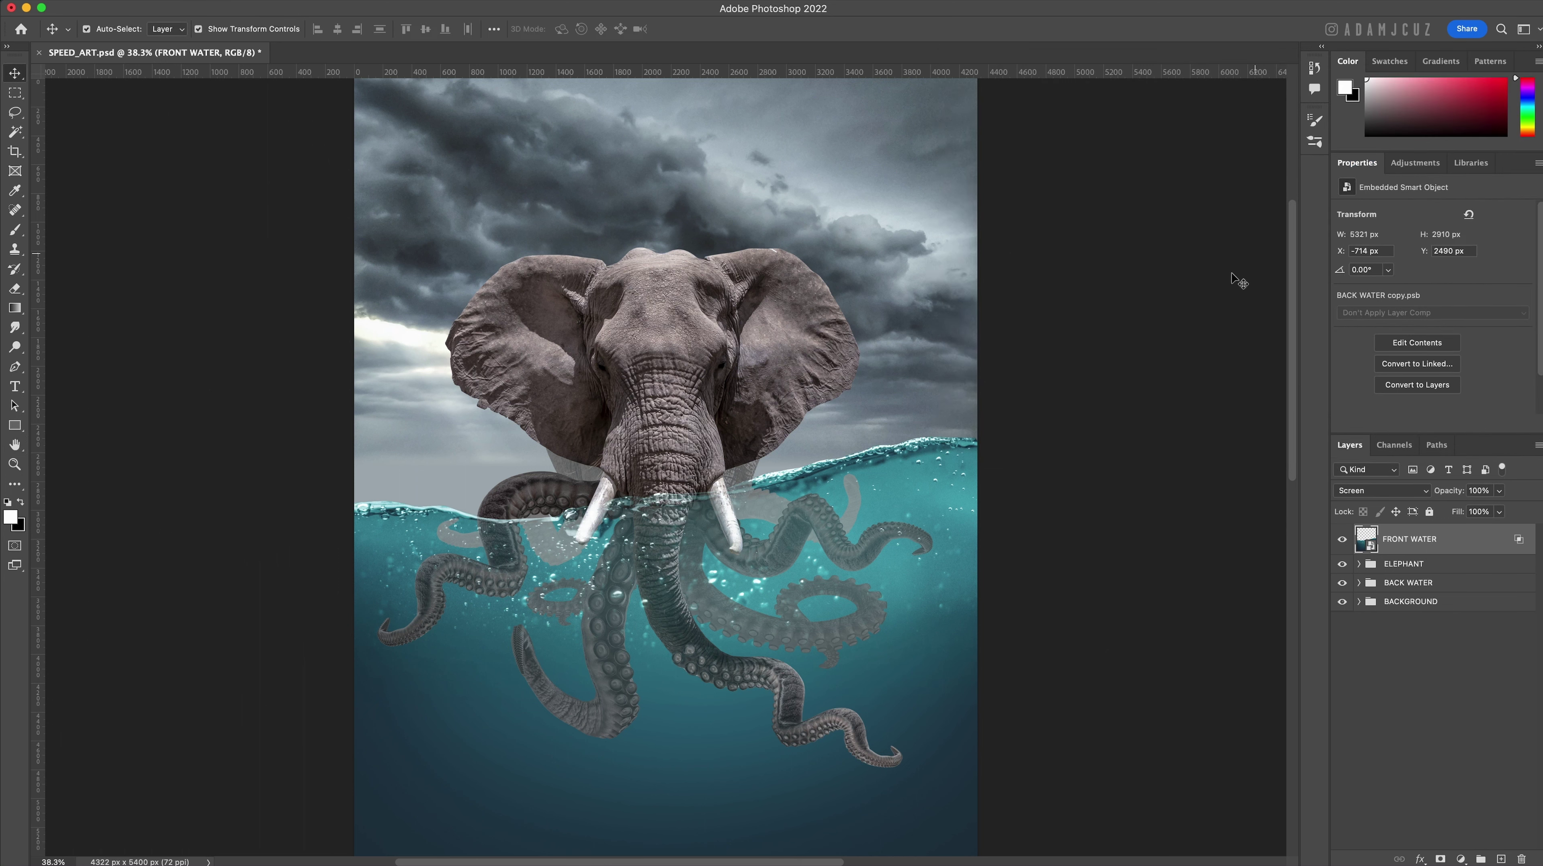
key("super+s")
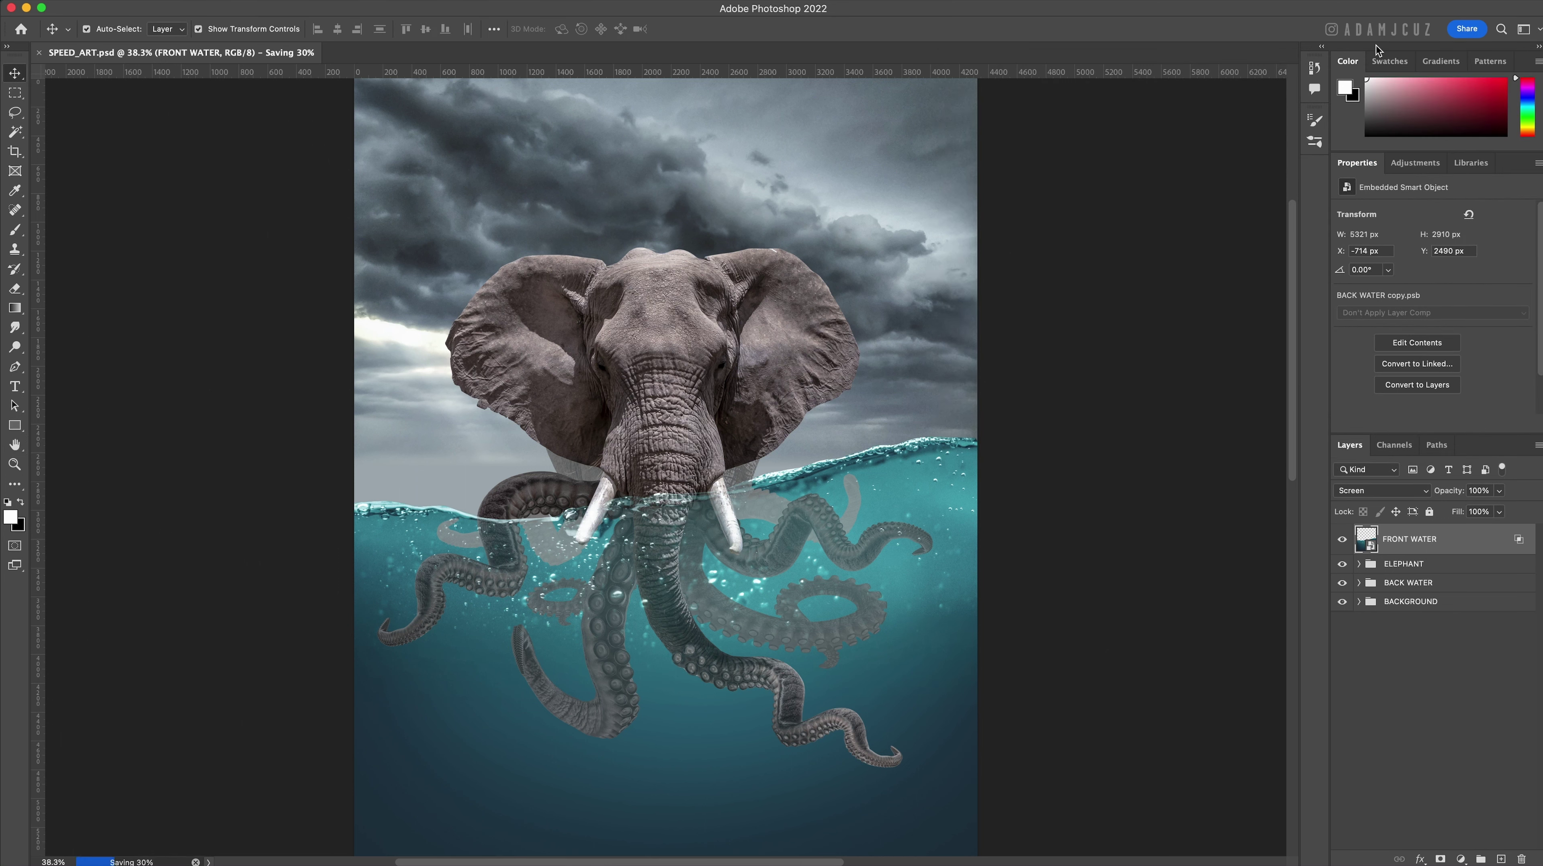
Rename the Soft Light layer above WATER as GLOW.
left_click(1446, 755)
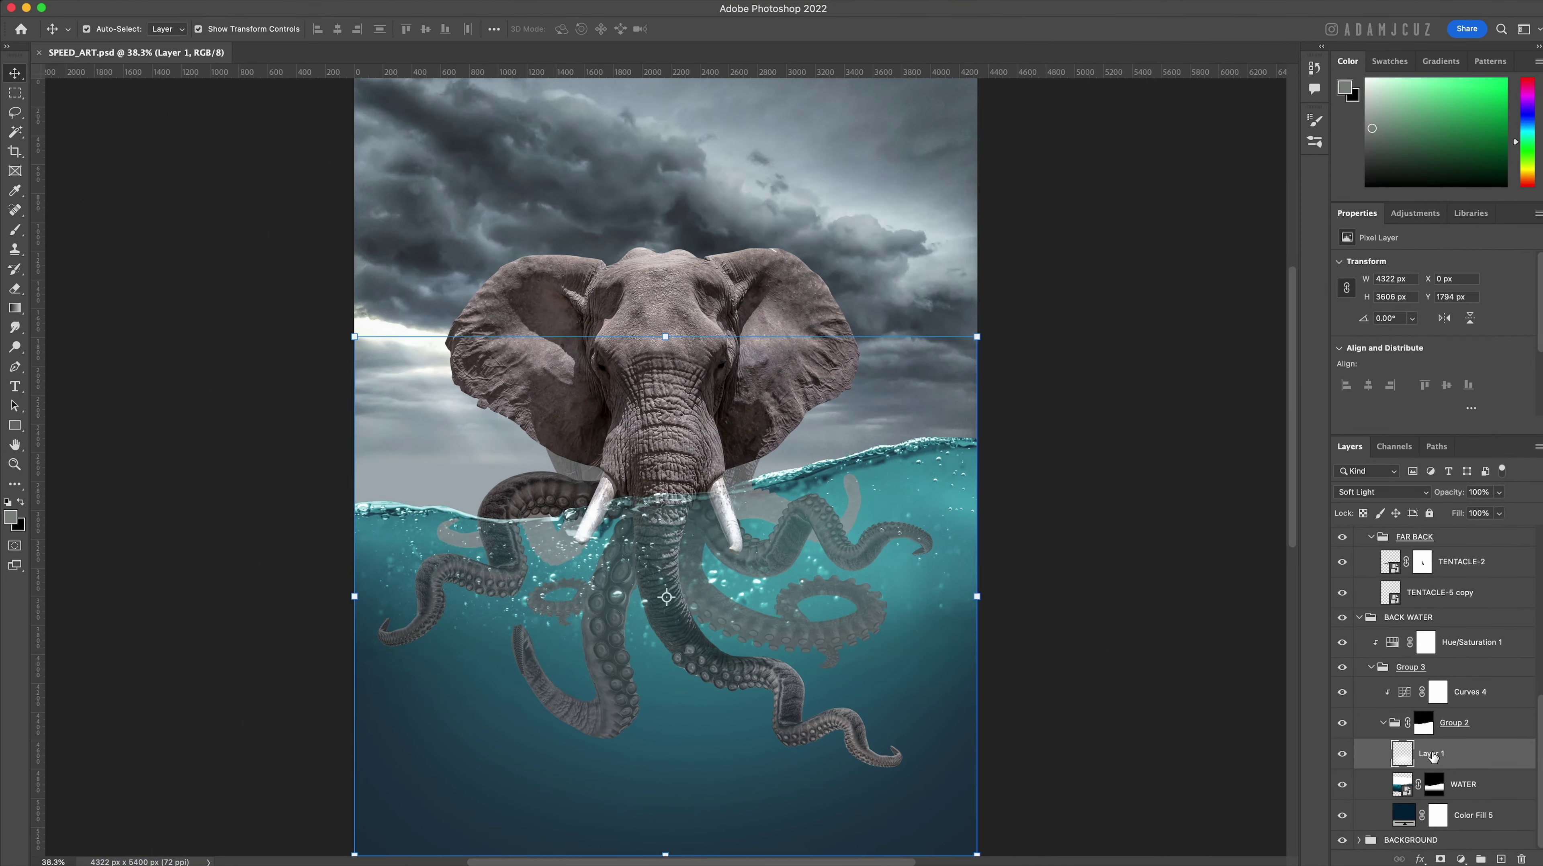
type("GLOW")
key("Return")
Duplicate the GLOW layer and set the copy's opacity to 80%.
key("super+j")
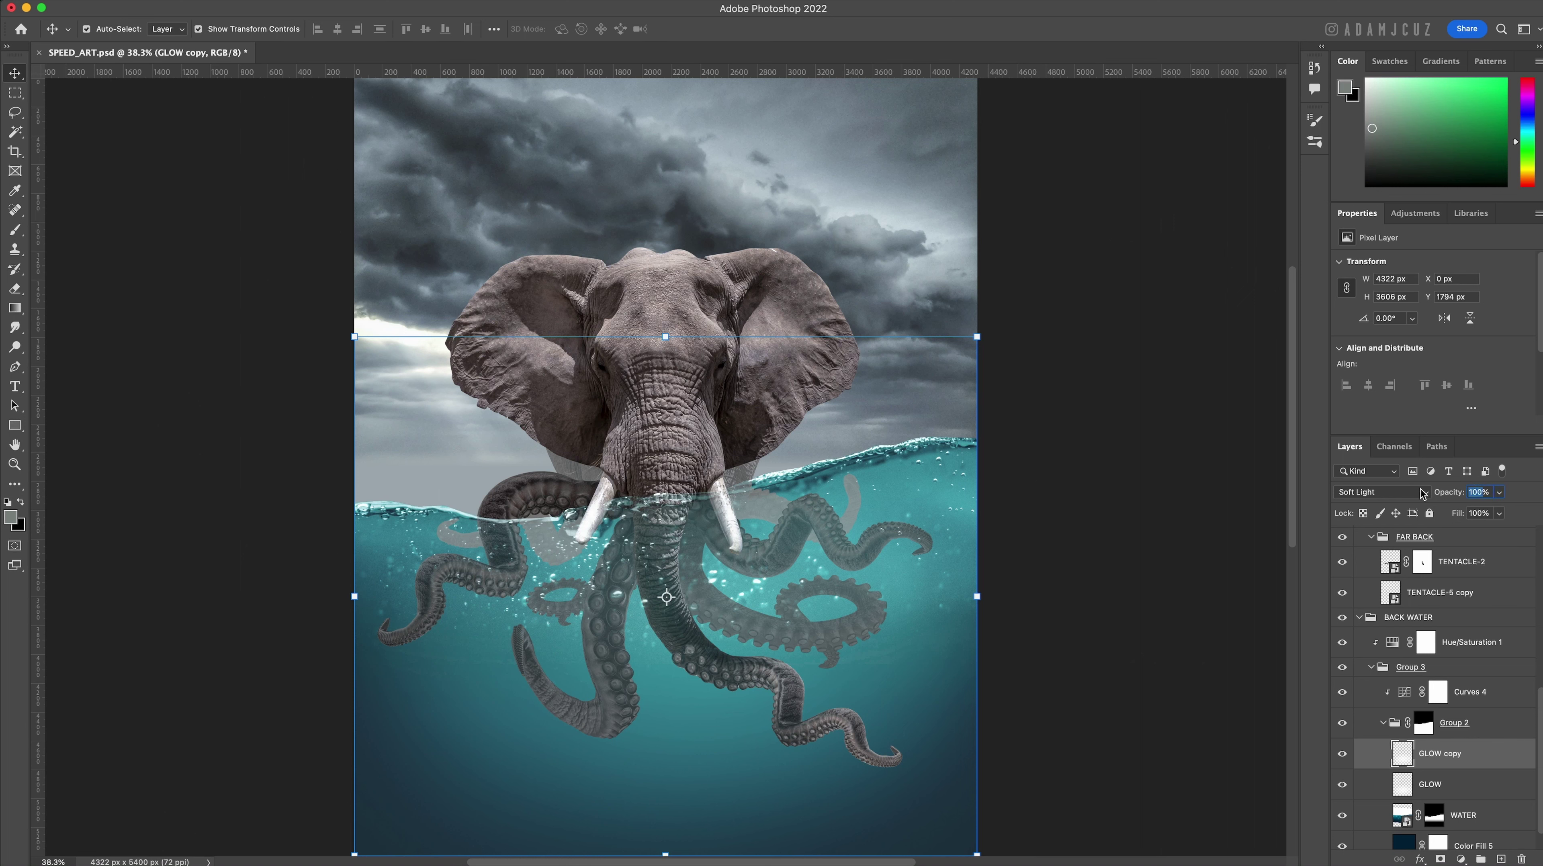
type("80")
Delete the hidden ELEPHANT HEAD layer from the ELEPHANT group.
scroll(1431, 667, "up", 10)
left_click(1379, 579)
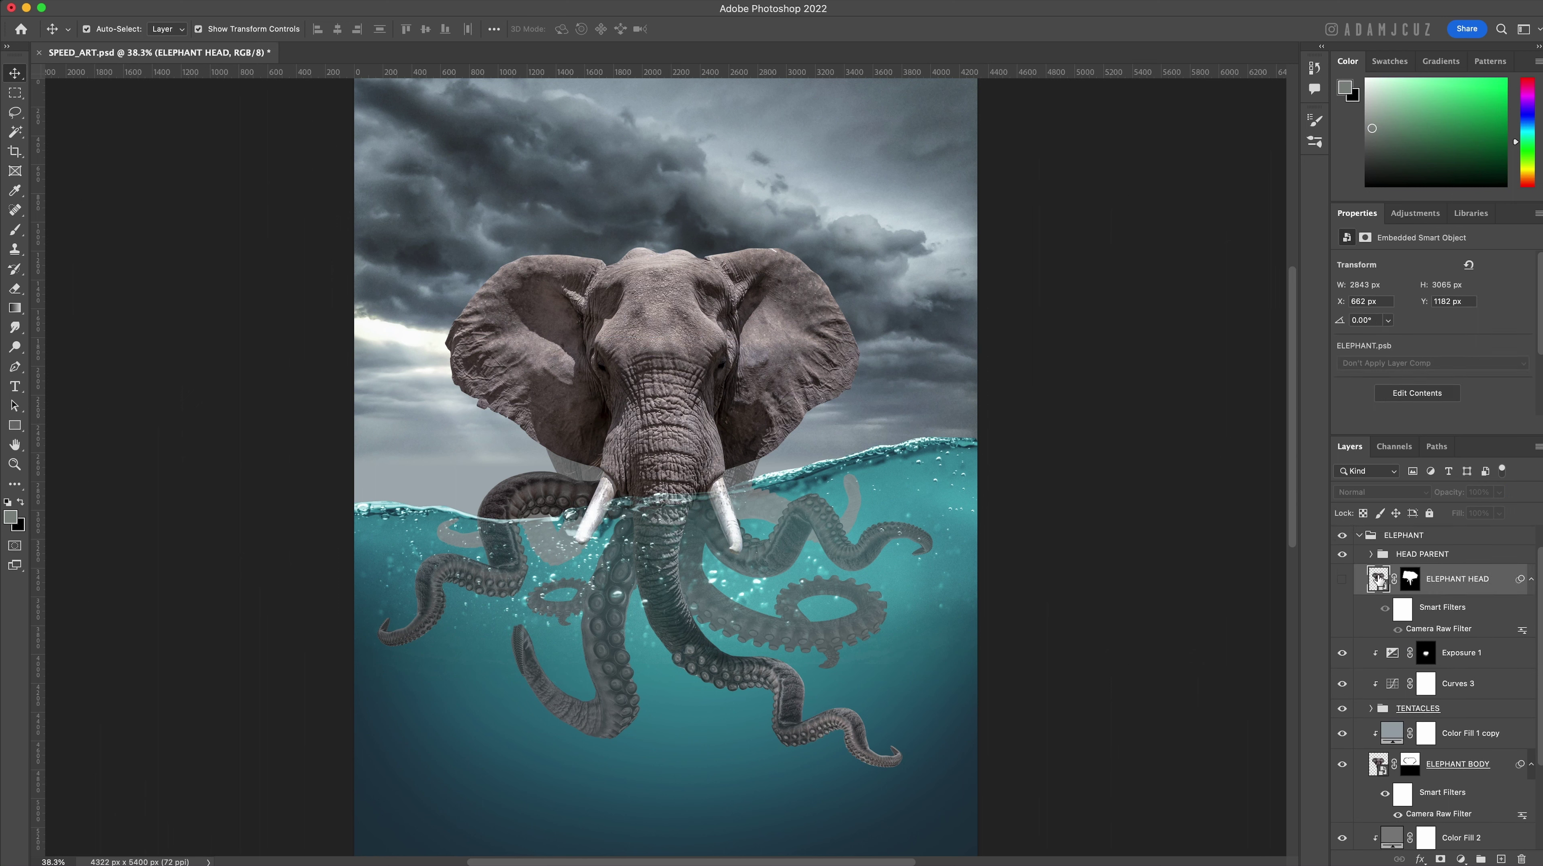
left_click_drag(1378, 580, 1521, 859)
Add an Exposure adjustment layer above the ELEPHANT group and clip it to the group.
scroll(1421, 560, "up", 1)
left_click(1462, 565)
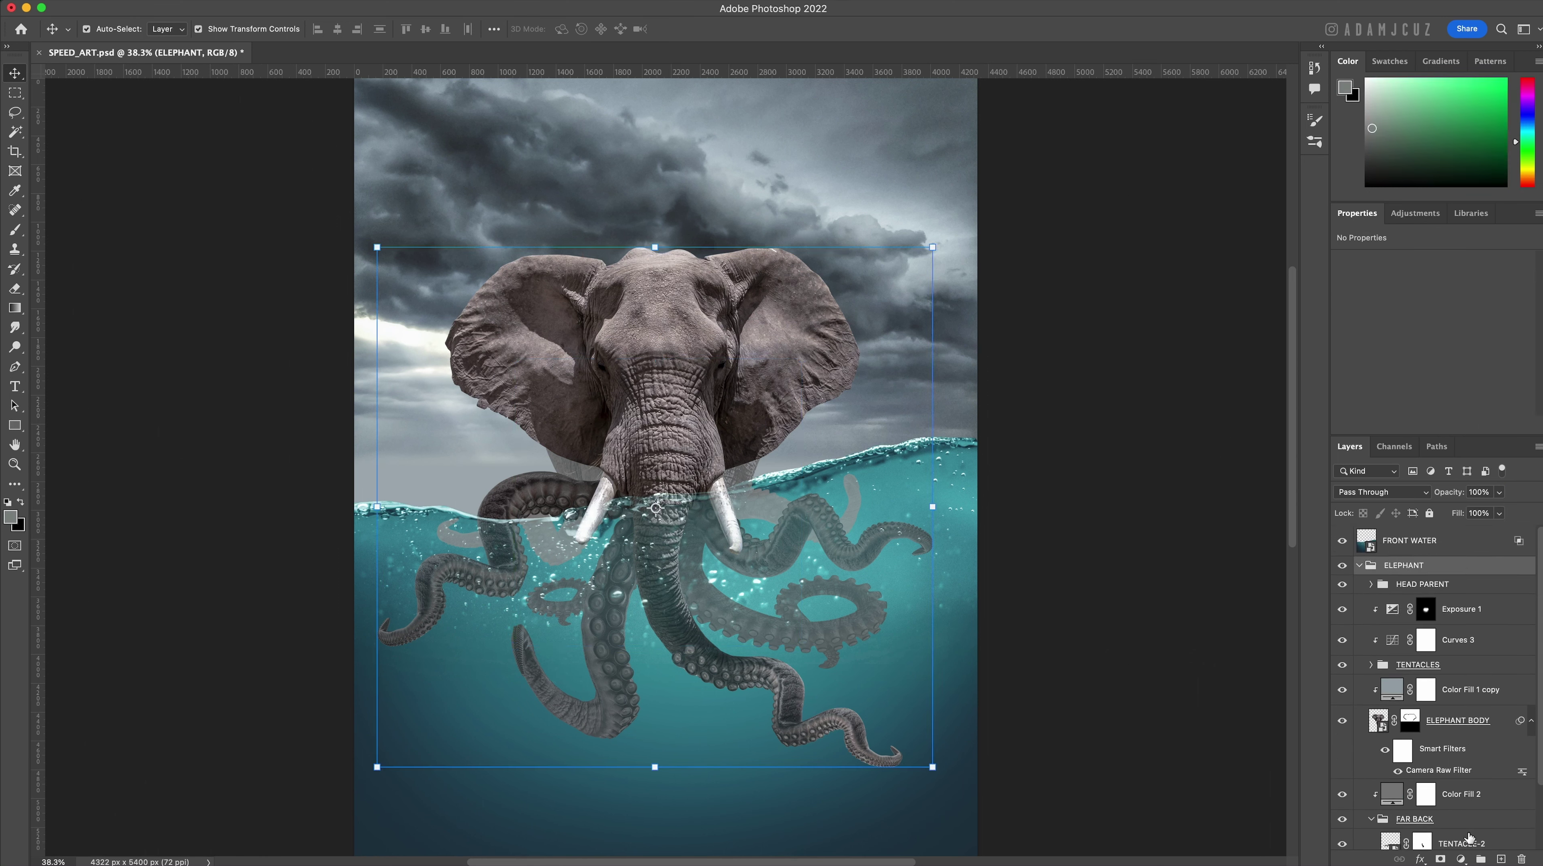
left_click(1462, 859)
left_click(1469, 651)
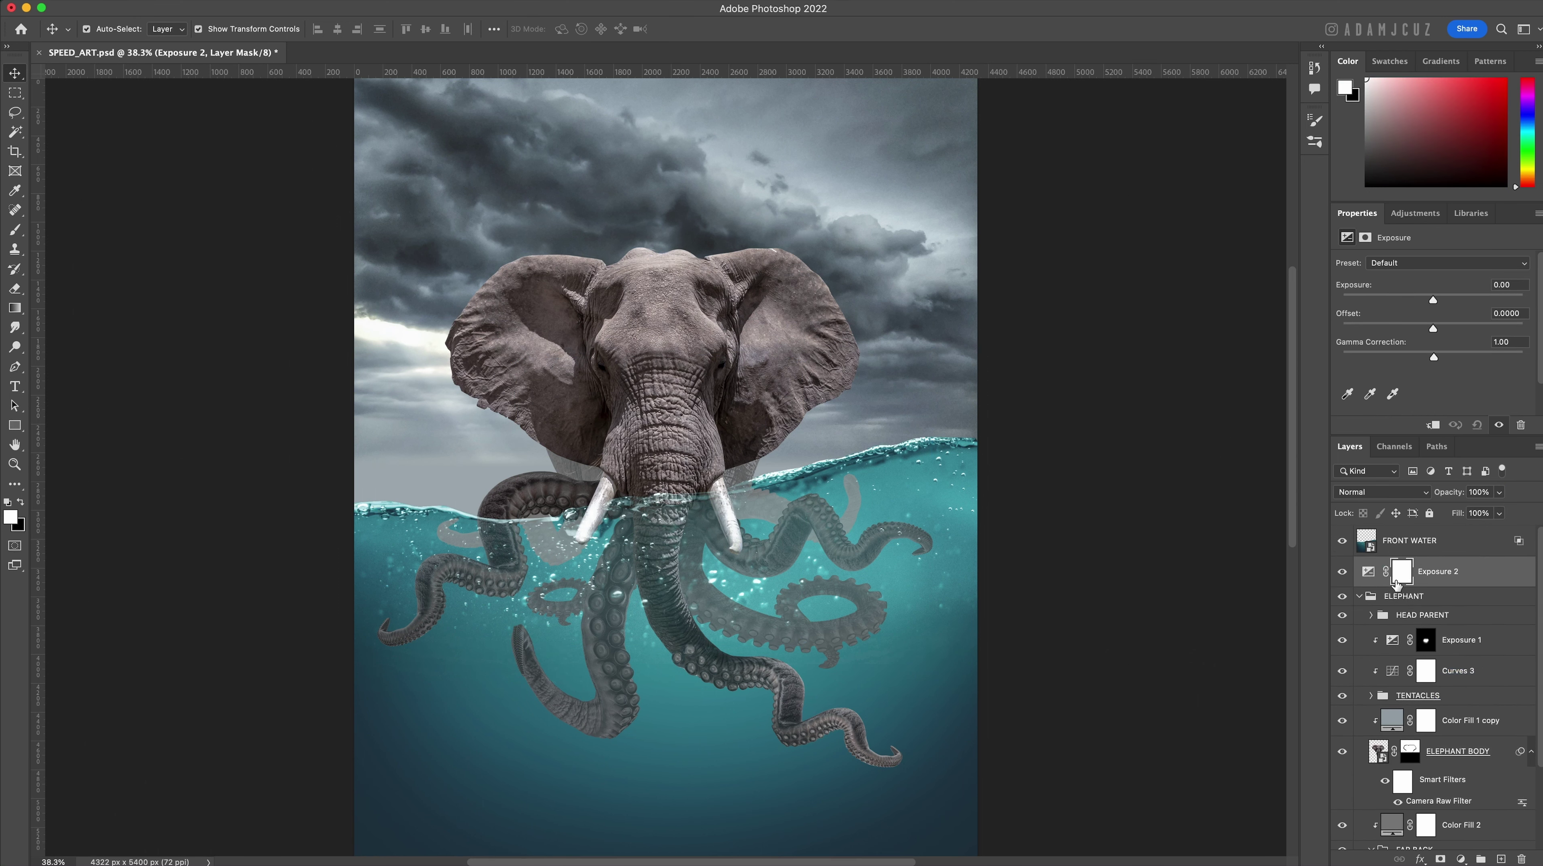
left_click(1375, 583, "alt")
Set the exposure to -2 in the adjustment clipped to the ELEPHANT group.
left_click(1380, 575)
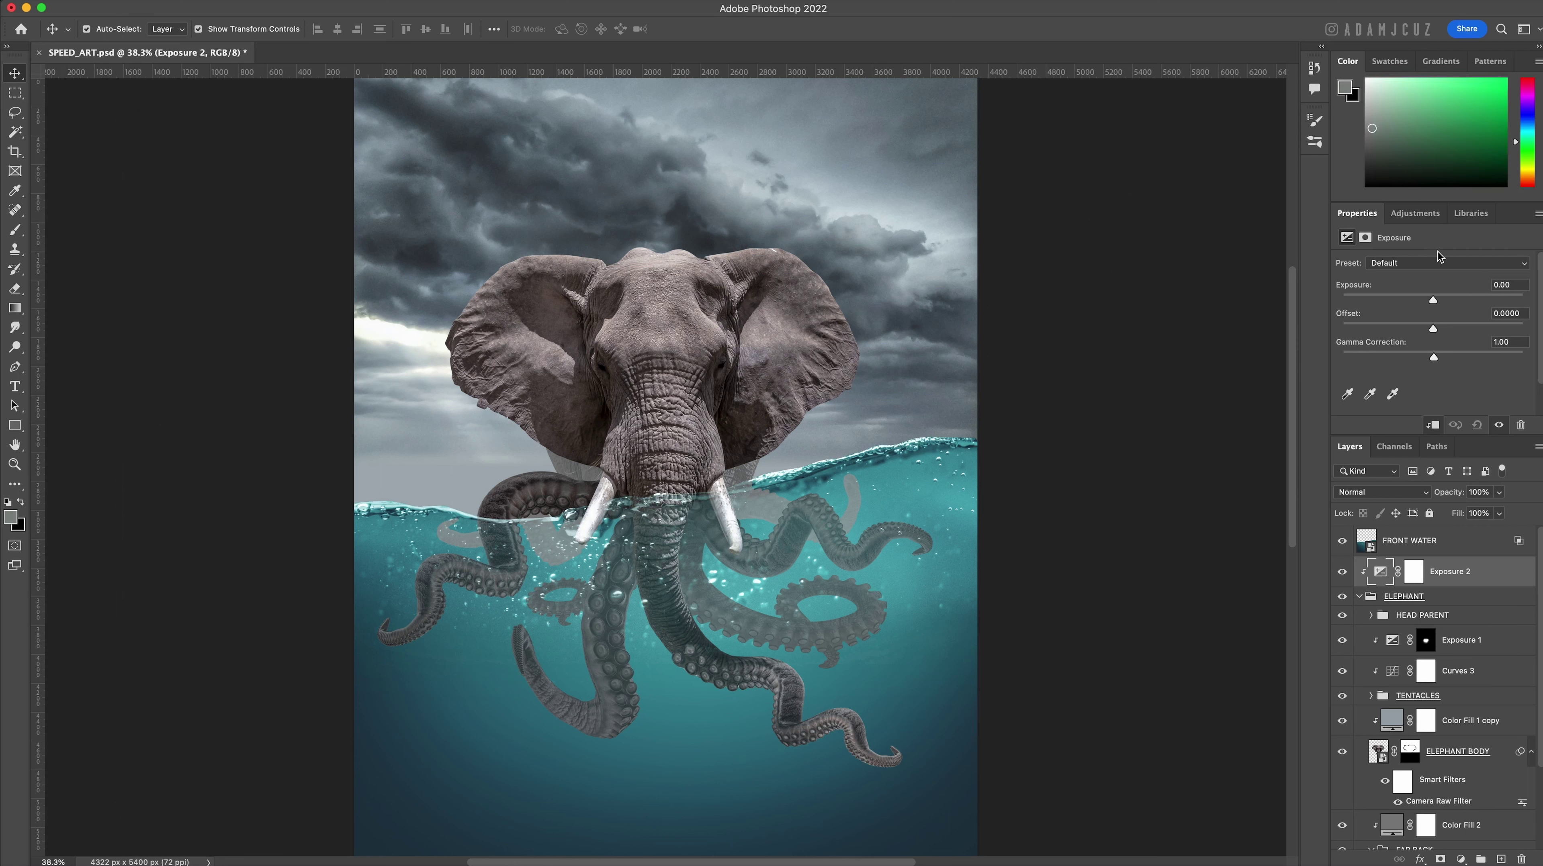
left_click(1509, 285)
type("-2")
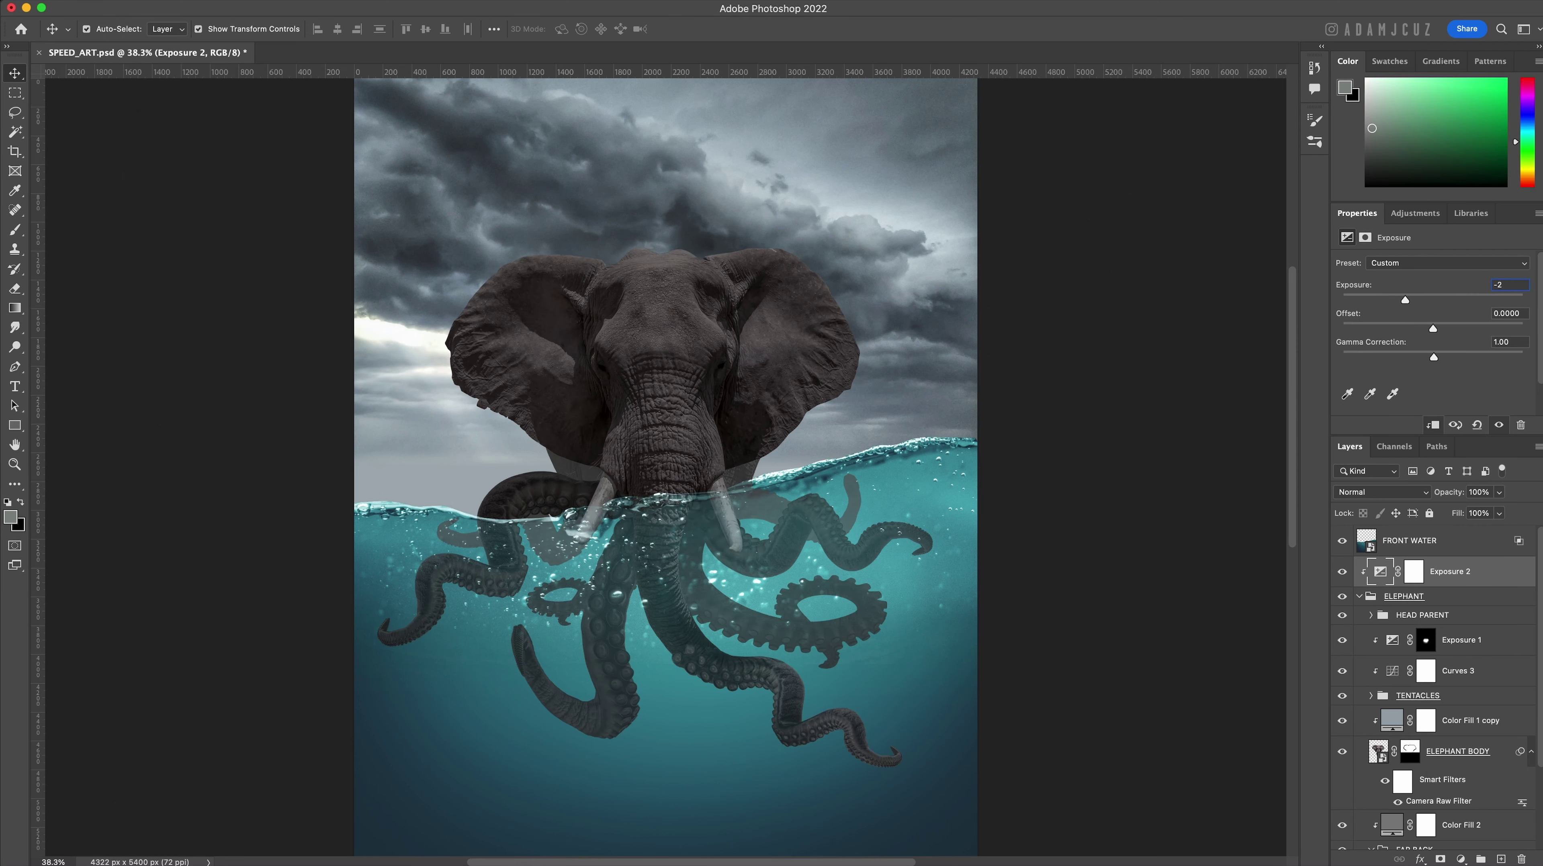
Split the Blend If underlying white slider of the Exposure 2 layer to 80 / 255 and save the document.
double_click(1503, 583)
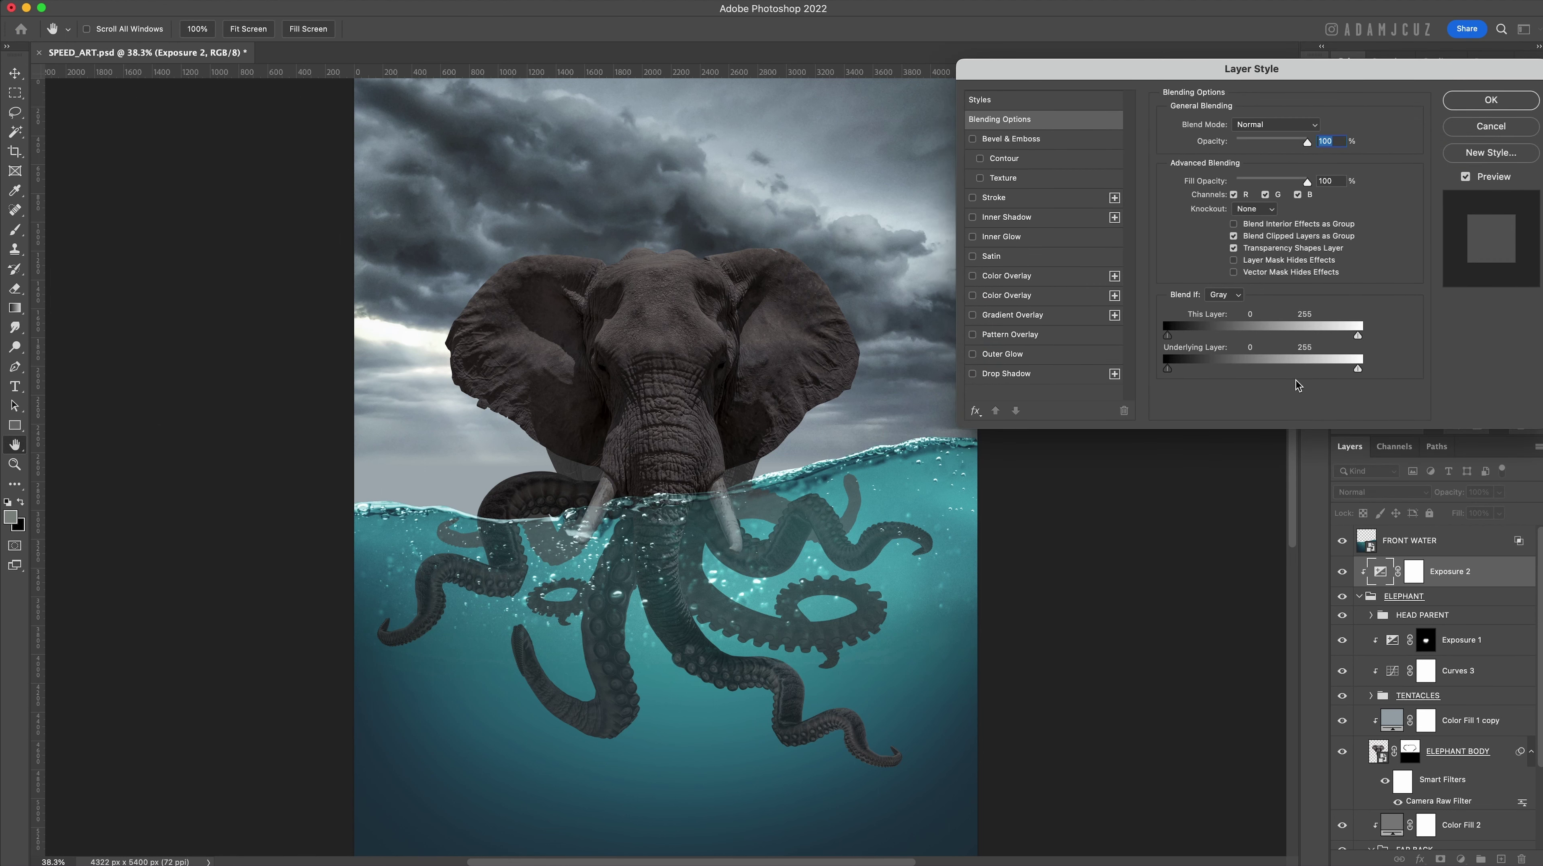
left_click_drag(1358, 369, 1229, 377)
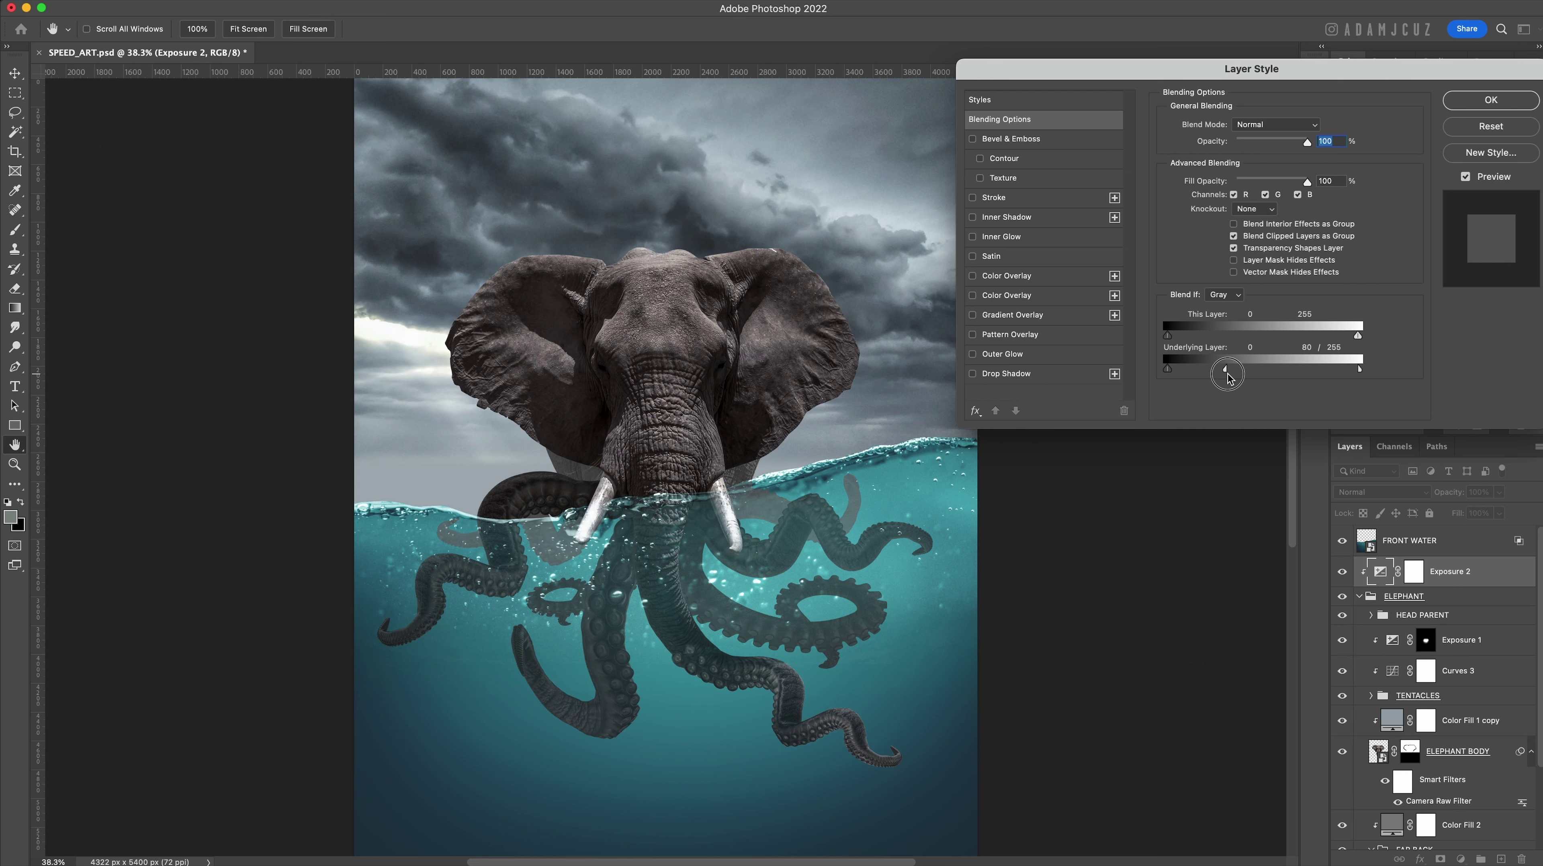
left_click_drag(1228, 377, 1228, 377)
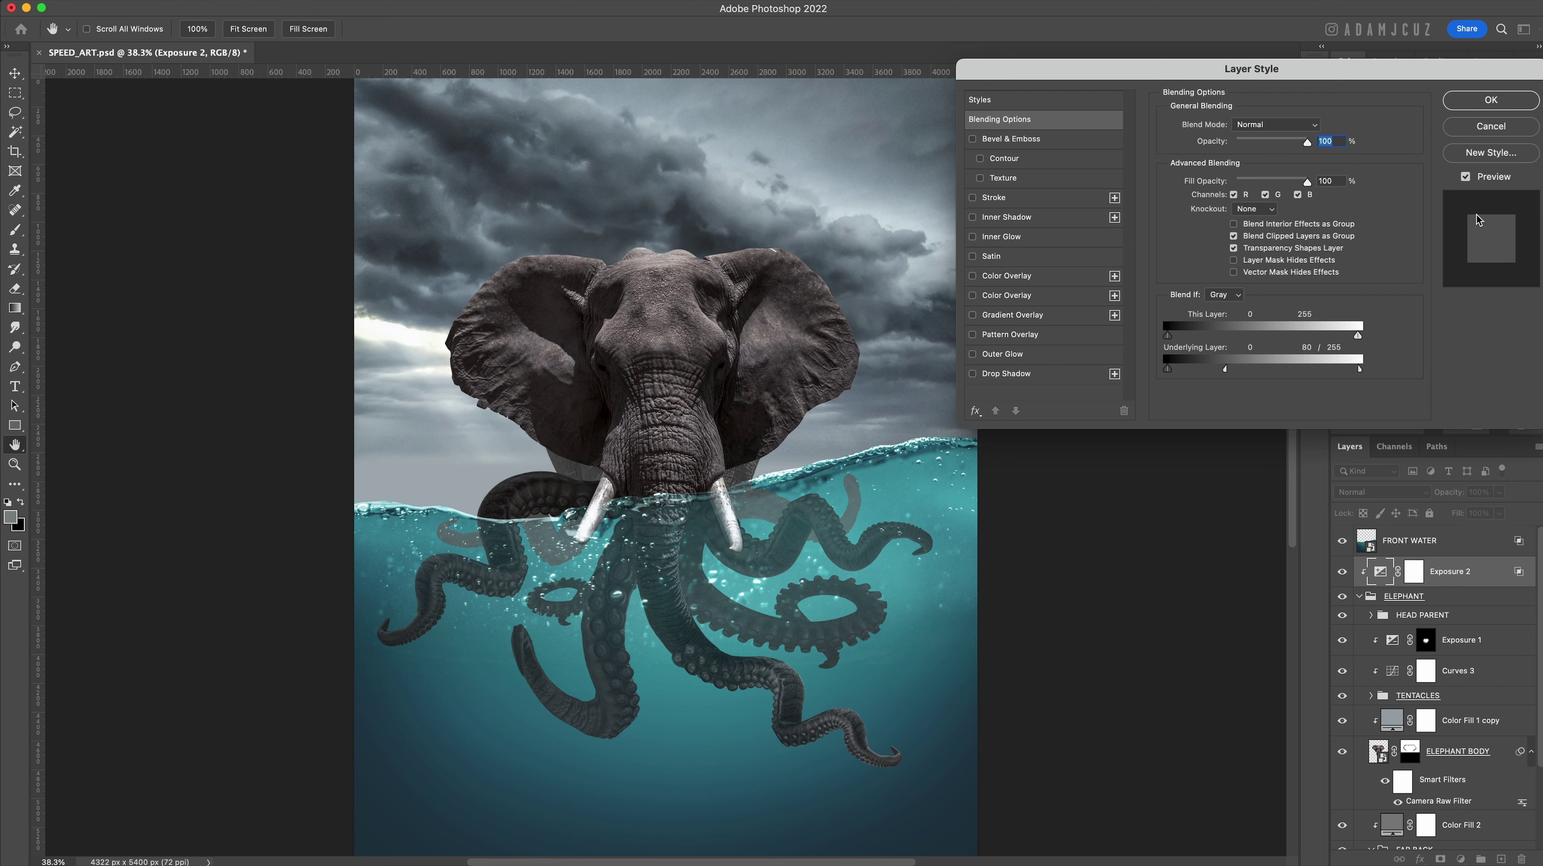
left_click(1503, 104)
key("super+s")
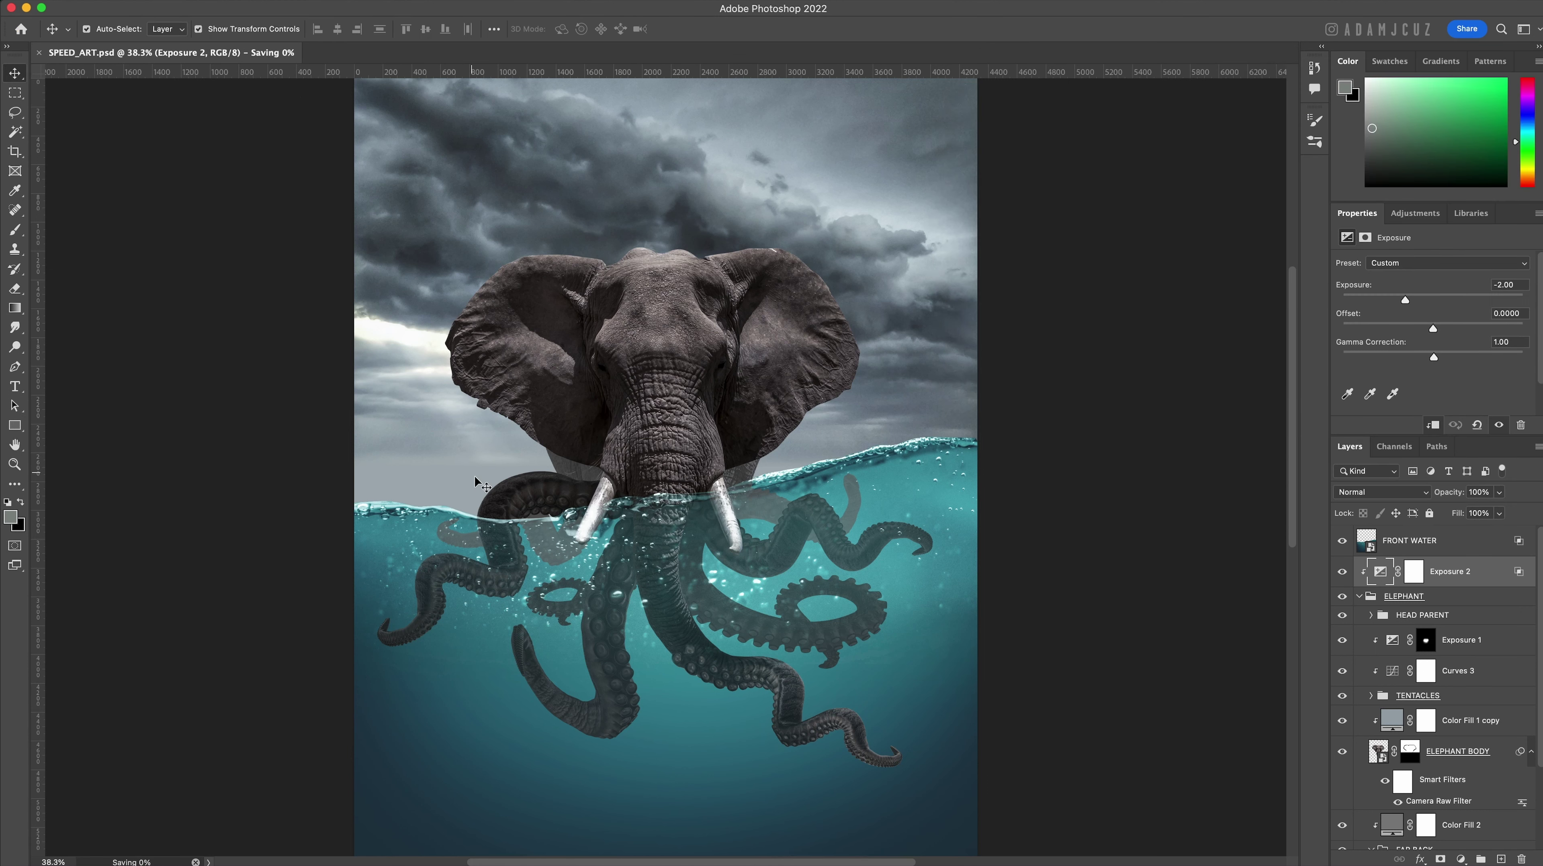
Paint black with a soft brush on the Exposure 2 mask along the left tentacle's arch above the waterline.
scroll(467, 496, "up", 2)
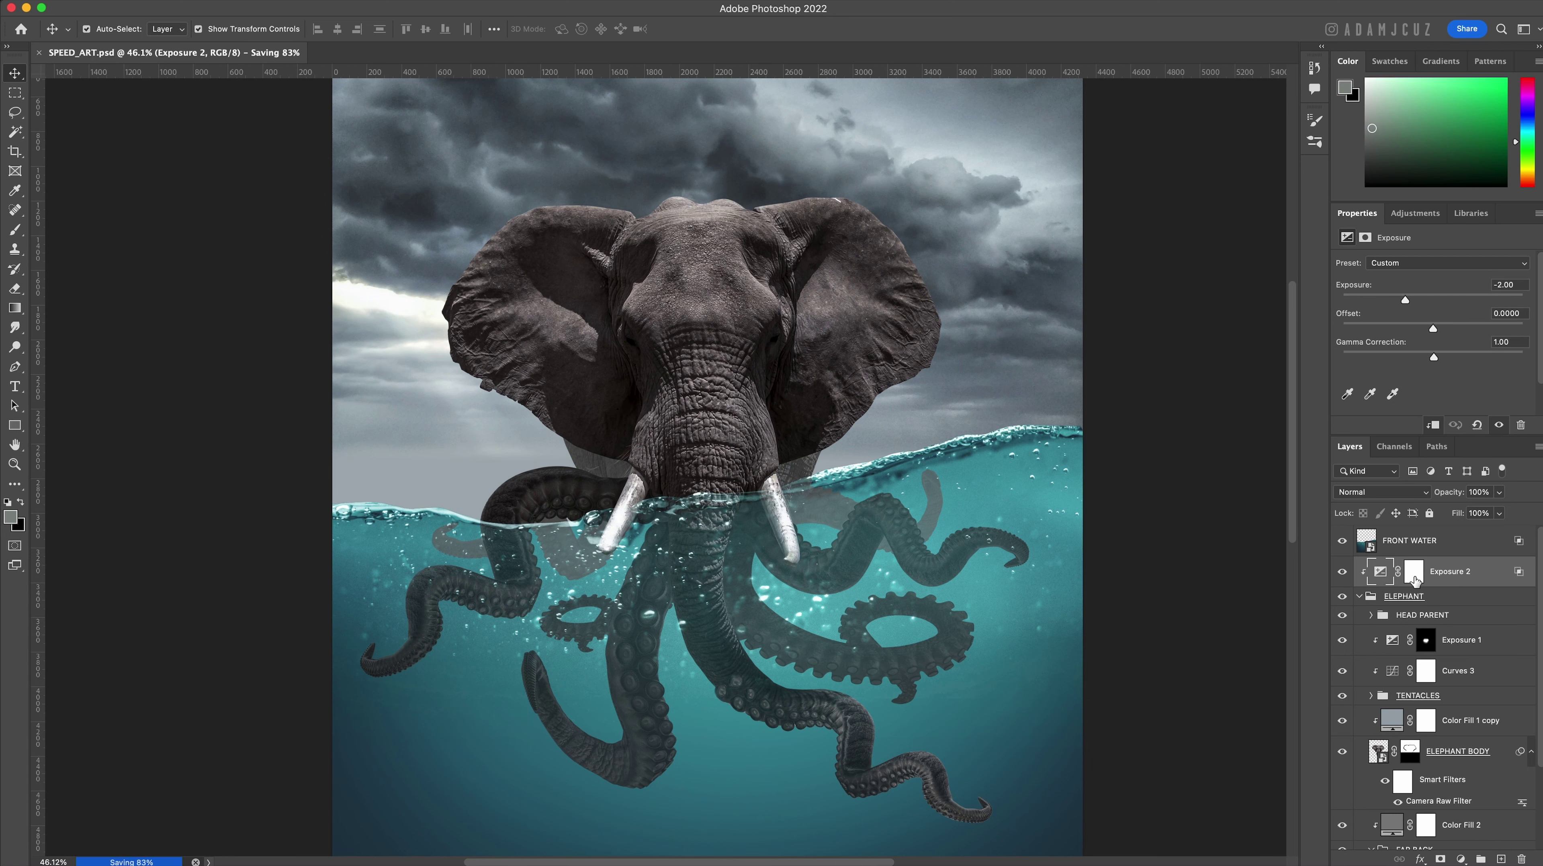
left_click(1414, 573)
scroll(531, 488, "up", 4)
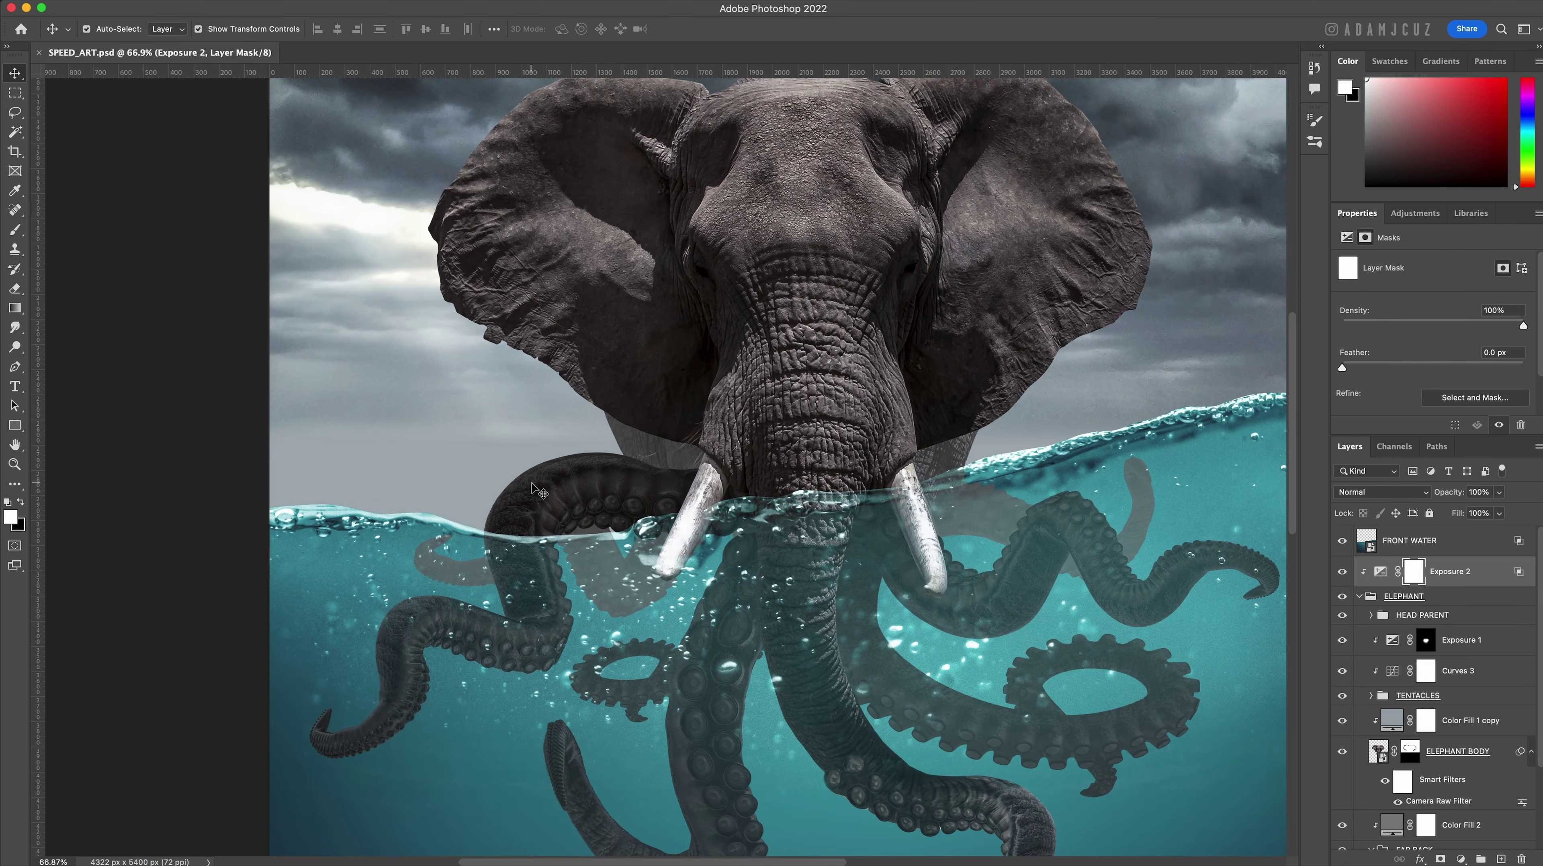
scroll(531, 488, "up", 2)
key("b")
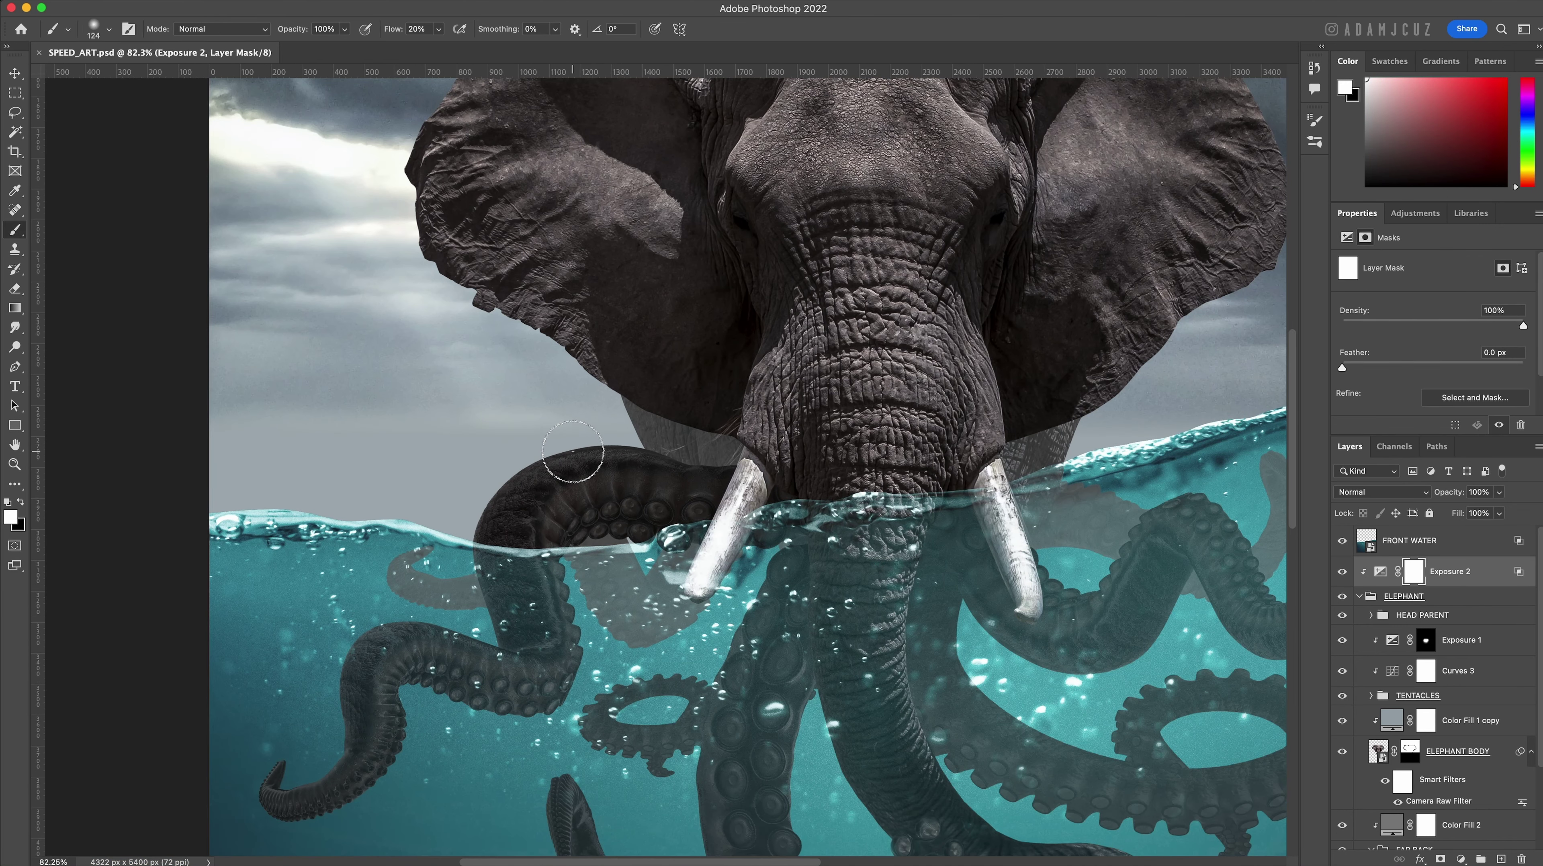
key("x")
mouse_move(531, 459)
left_mouse_down()
mouse_move(619, 443)
mouse_move(510, 465)
mouse_move(513, 483)
mouse_move(469, 514)
mouse_move(480, 489)
mouse_move(543, 459)
mouse_move(457, 549)
mouse_move(535, 454)
mouse_move(607, 443)
left_mouse_up()
scroll(534, 459, "up", 2)
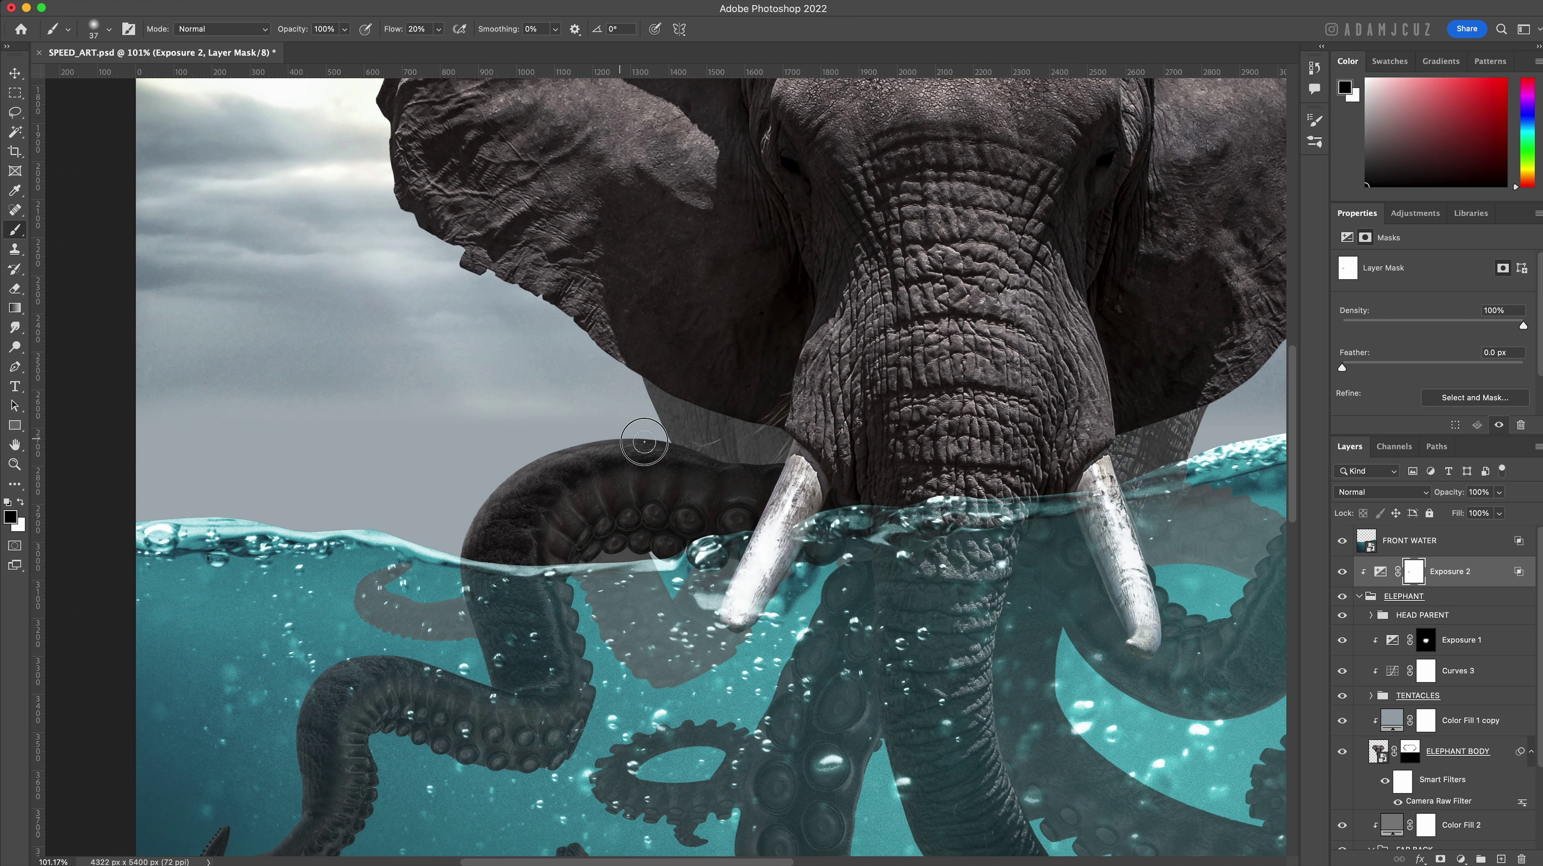
left_click_drag(527, 471, 545, 471)
mouse_move(528, 471)
left_mouse_down()
mouse_move(461, 524)
mouse_move(575, 444)
mouse_move(610, 444)
mouse_move(598, 434)
left_mouse_up()
left_click_drag(463, 573, 516, 570)
mouse_move(517, 570)
left_mouse_down()
mouse_move(529, 549)
mouse_move(511, 530)
mouse_move(451, 561)
mouse_move(642, 547)
left_mouse_up()
Paint black on the Exposure 2 mask over the submerged part of the left tentacle.
scroll(404, 689, "down", 1)
scroll(404, 689, "down", 5)
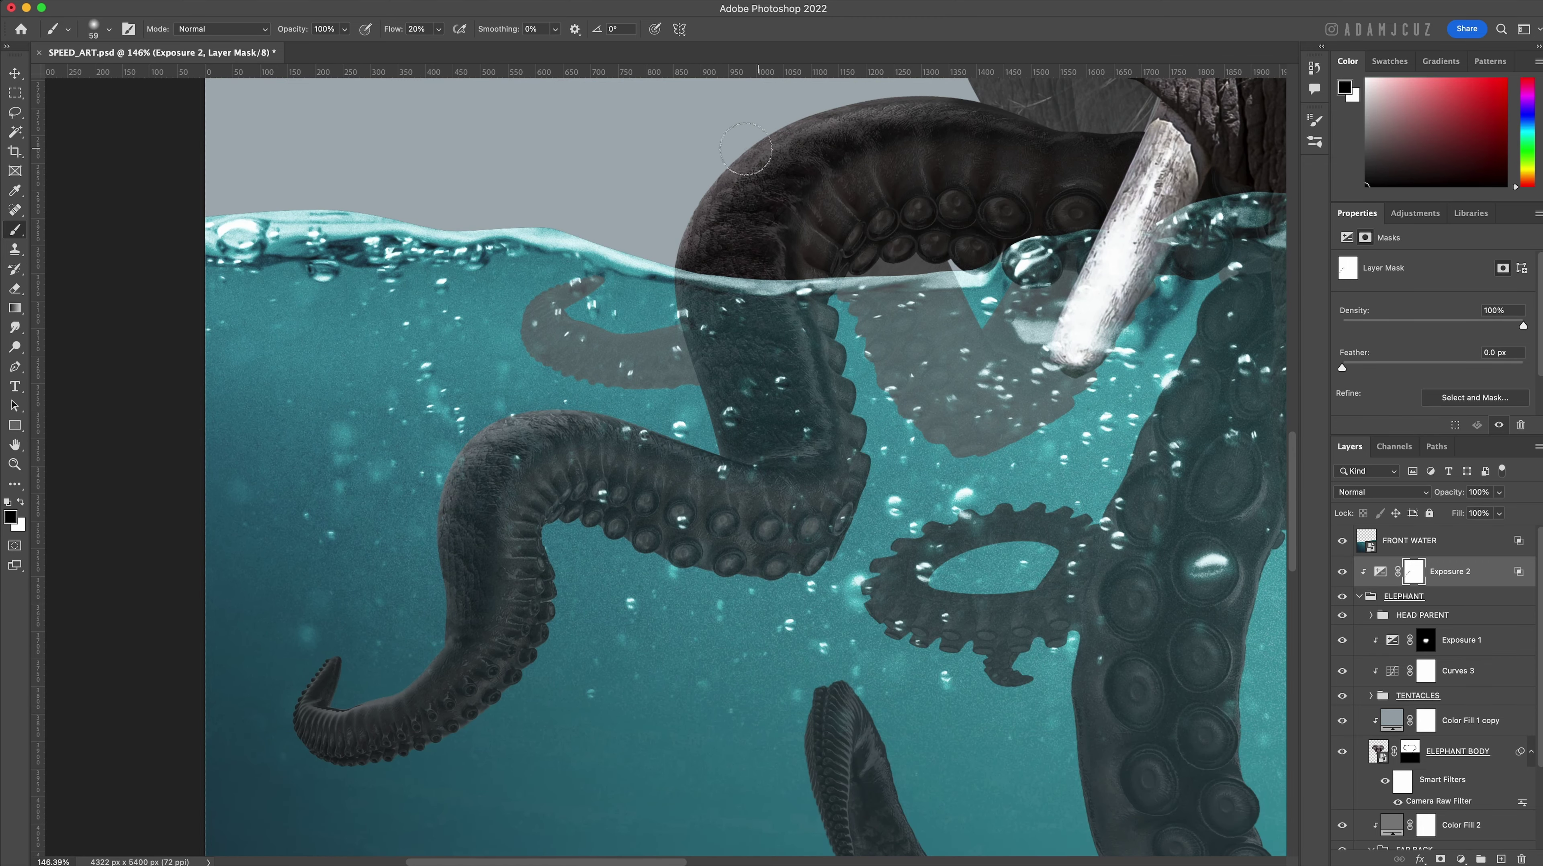
left_click_drag(923, 591, 708, 497)
left_click_drag(888, 464, 647, 746)
Paint black on the Exposure 2 mask over the tentacles right of the trunk, deselect the layer and save the document.
scroll(879, 668, "down", 5)
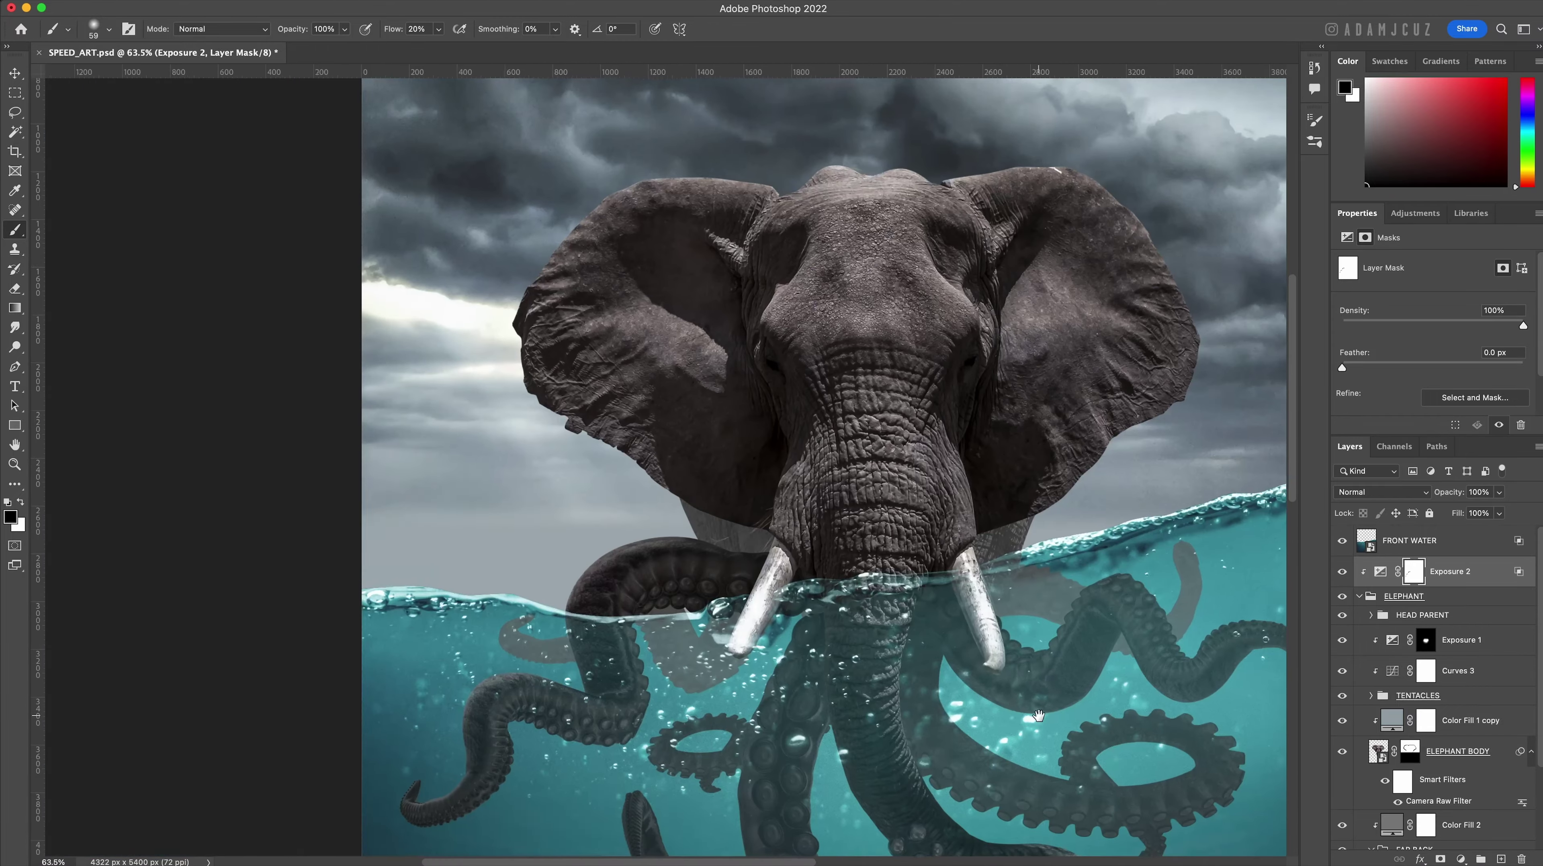
left_click_drag(1072, 791, 759, 646)
scroll(759, 645, "up", 8)
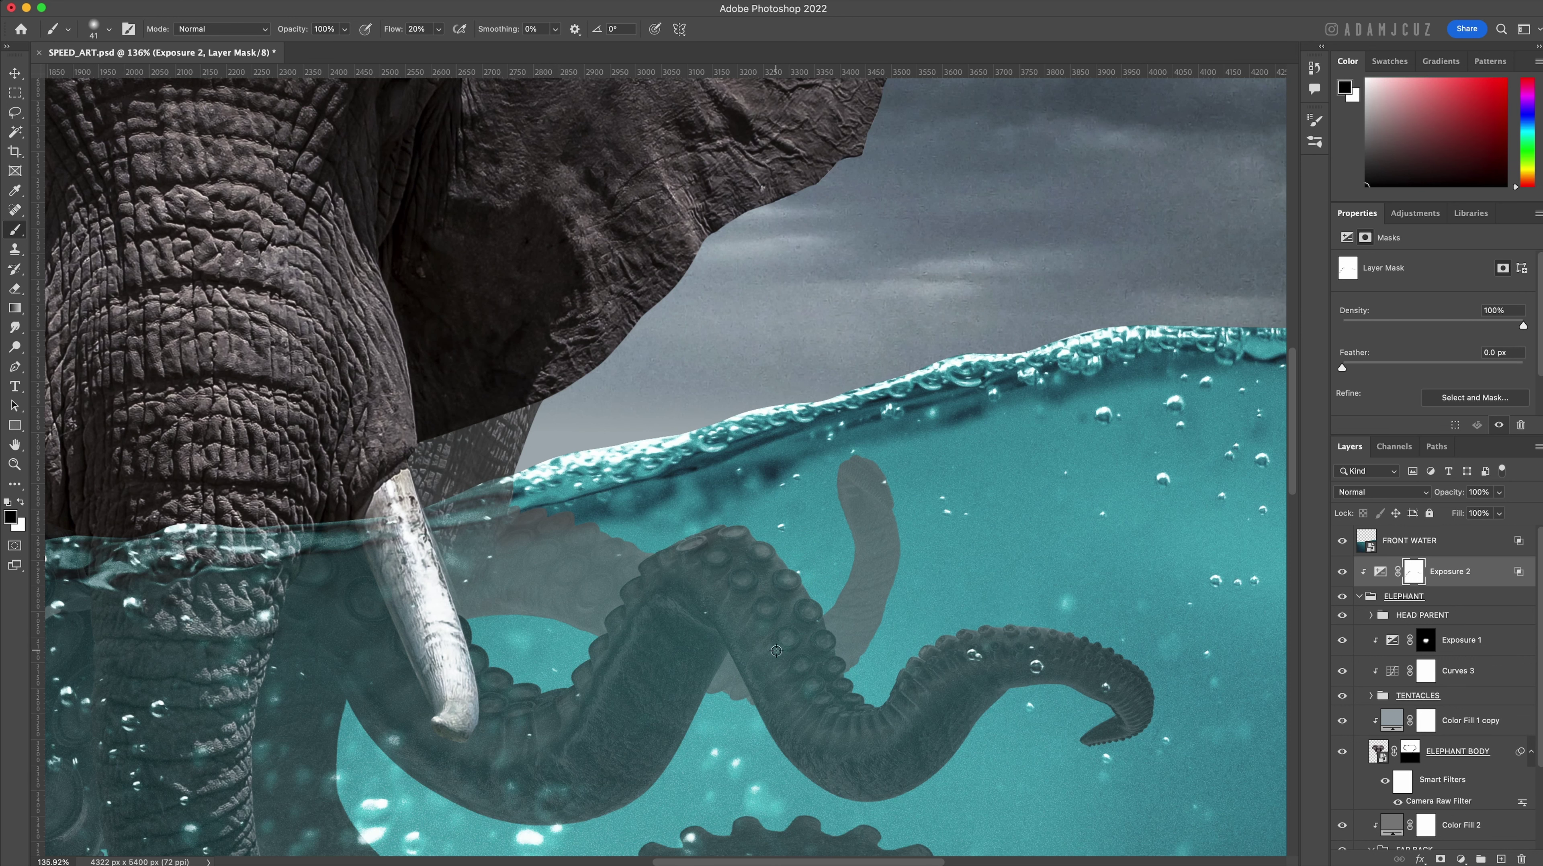
key("super+0")
left_click_drag(976, 458, 983, 469)
left_click(18, 74)
left_click(1270, 504)
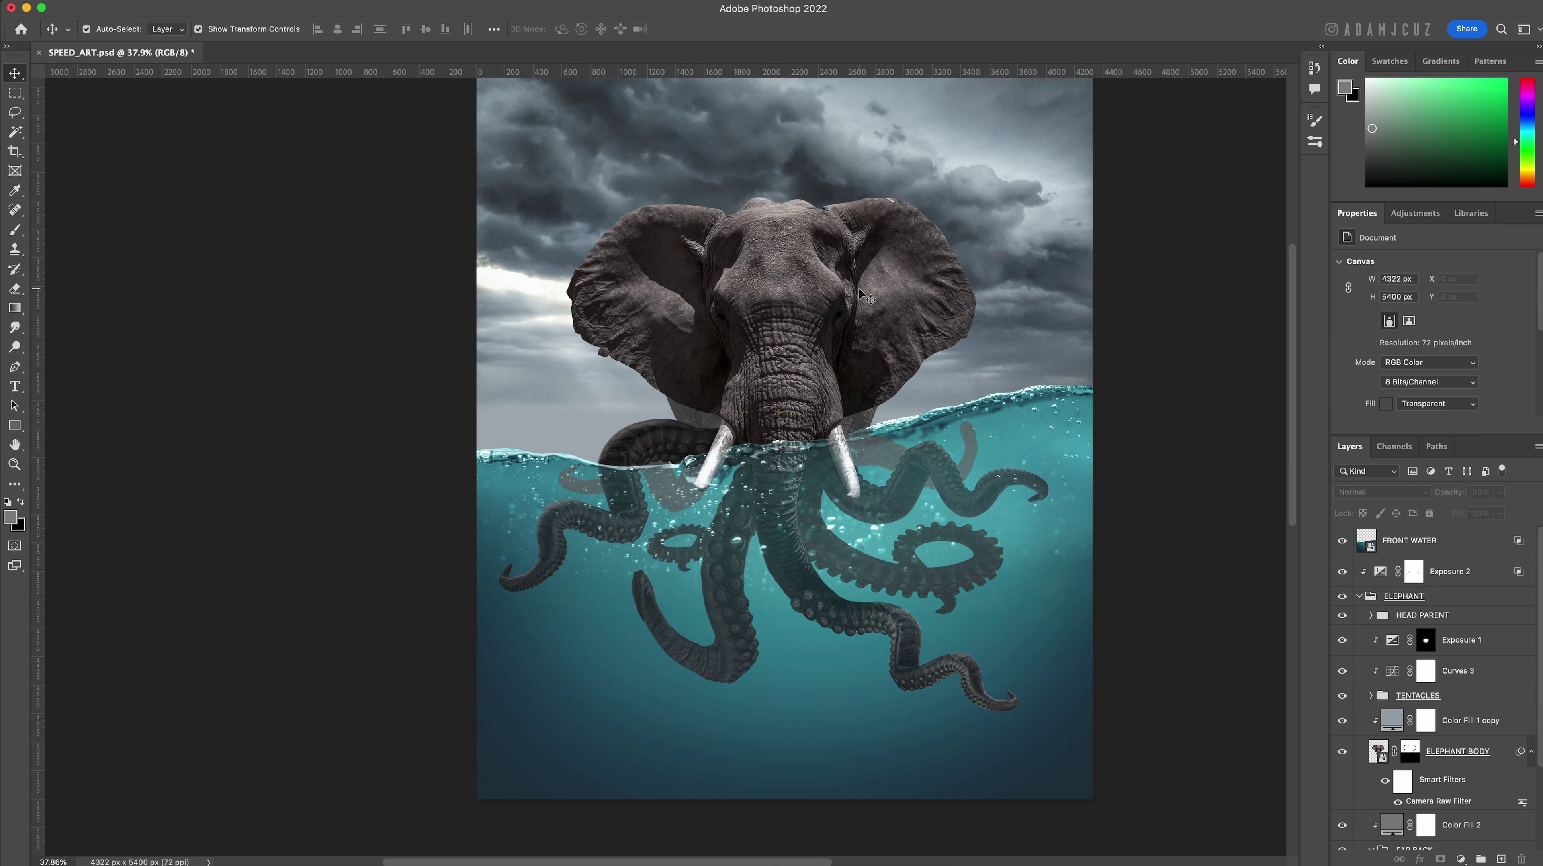
key("super+s")
scroll(955, 450, "up", 1)
left_click(1414, 571)
left_click(1461, 859)
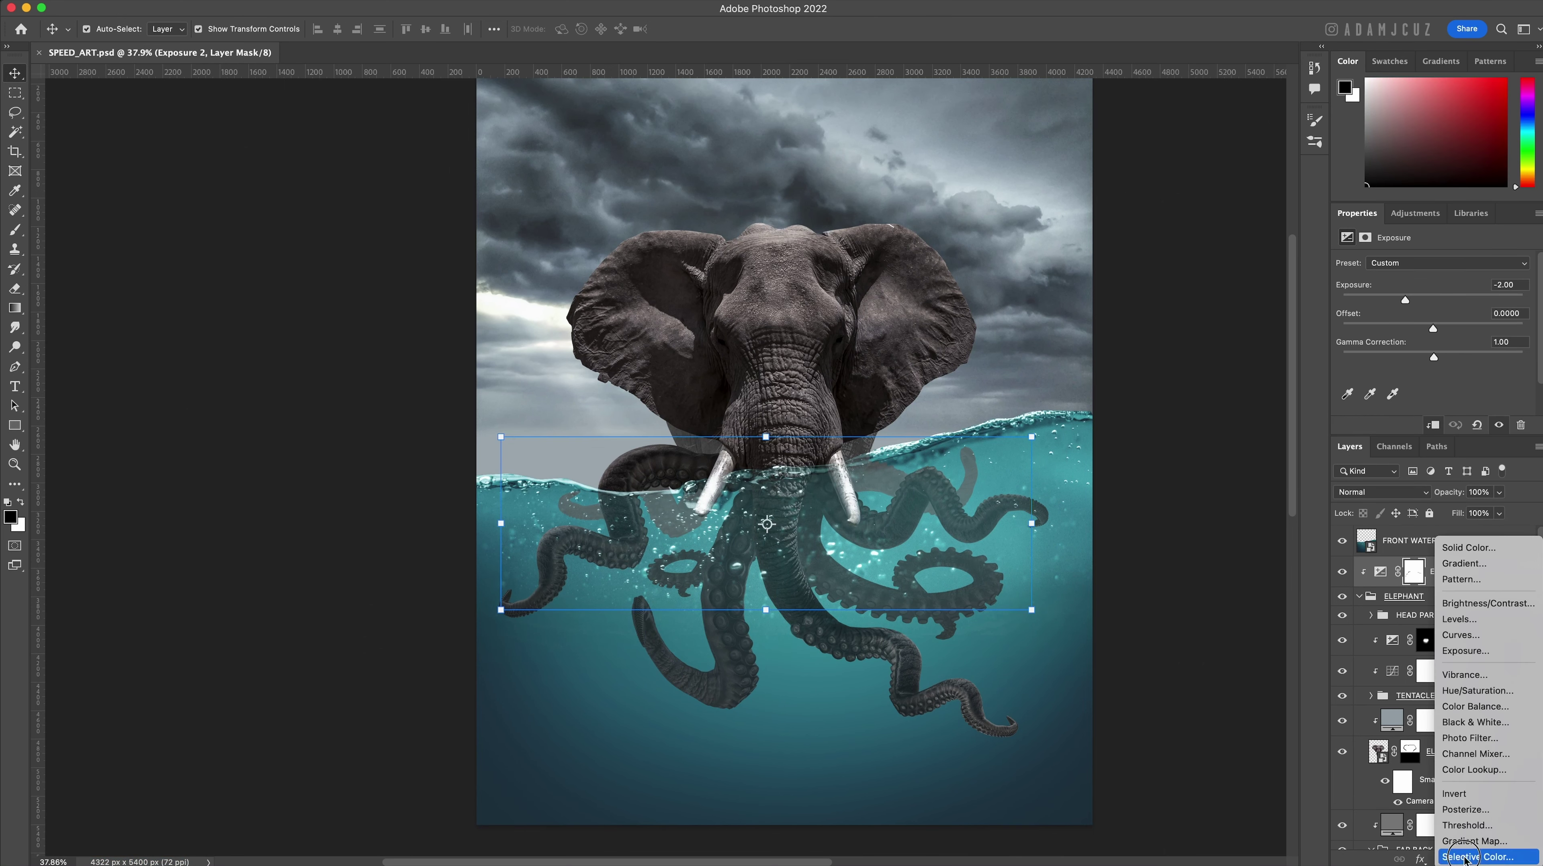
left_click(1473, 639)
left_click(1370, 574)
key("BackSpace")
left_click(1380, 572)
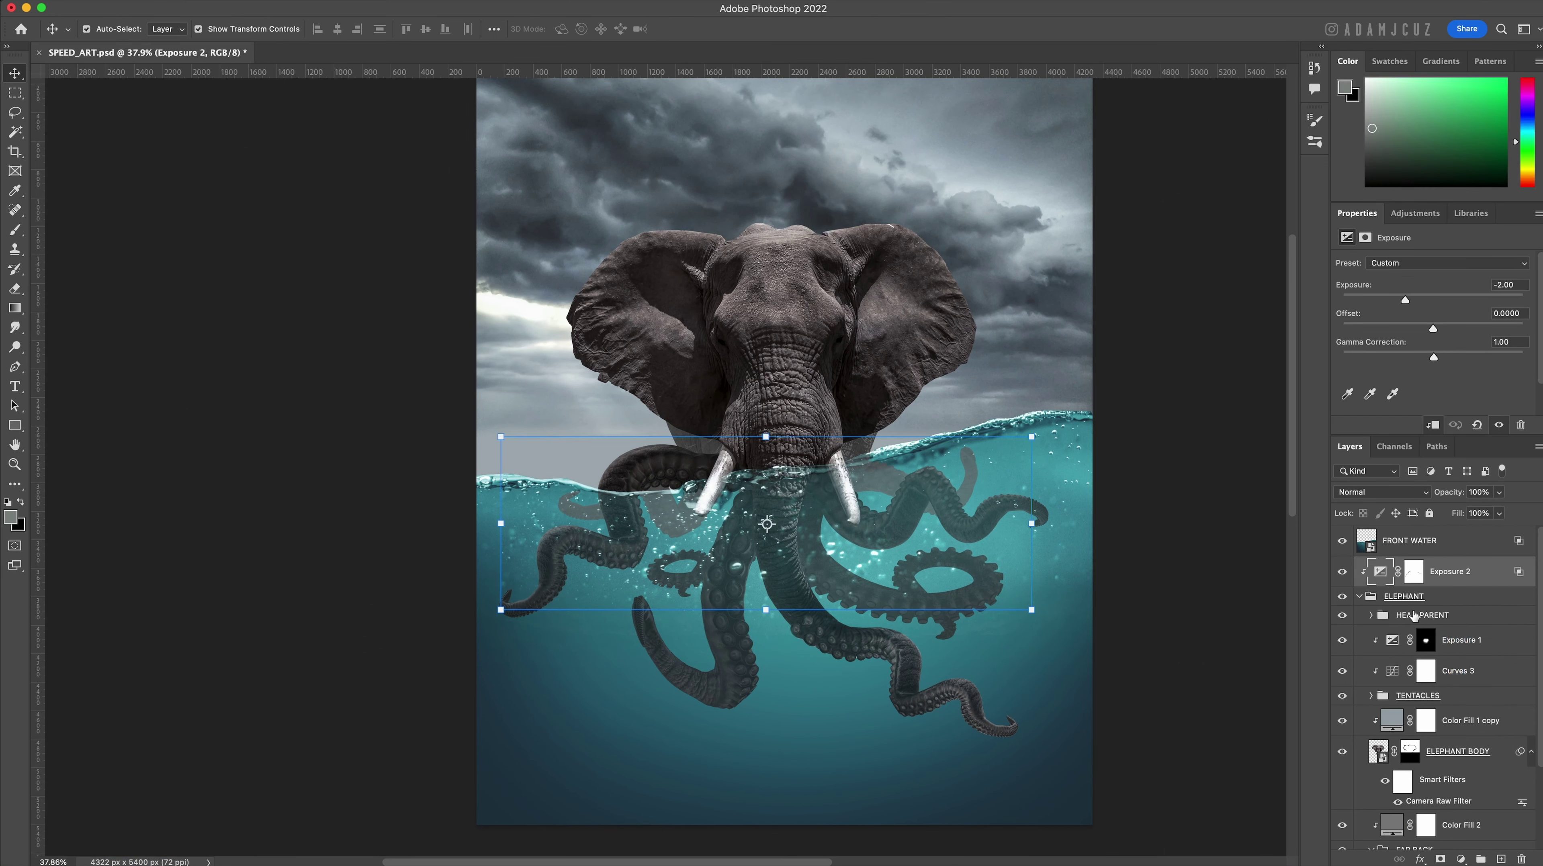
Add a Solid Color fill layer above Exposure 2 and clip it to the ELEPHANT group.
left_click(1460, 858)
left_click(1469, 548)
left_click(1405, 686)
left_click(1381, 587, "alt")
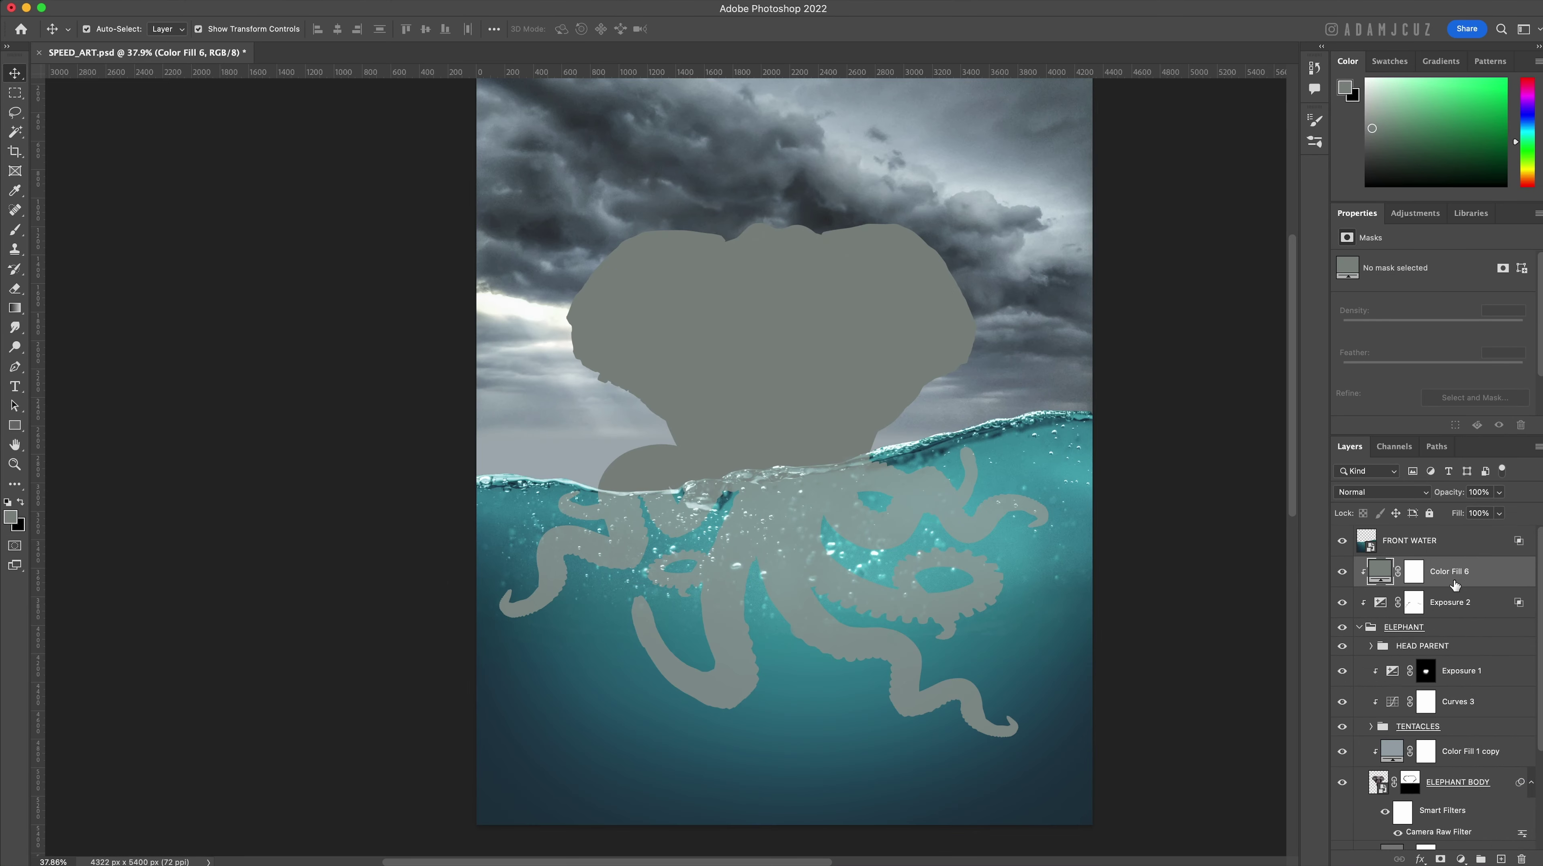
Rename the Exposure 2 layer to SHADOW and the new colour fill layer to HIGHLIGHTS.
double_click(1448, 604)
type("SHADOW")
key("shift+Tab")
type("HIGHLIGHTS")
key("Return")
Set the HIGHLIGHTS fill to a near-white colour sampled from the bright cloud gap left of the elephant.
double_click(1380, 571)
left_click(549, 313)
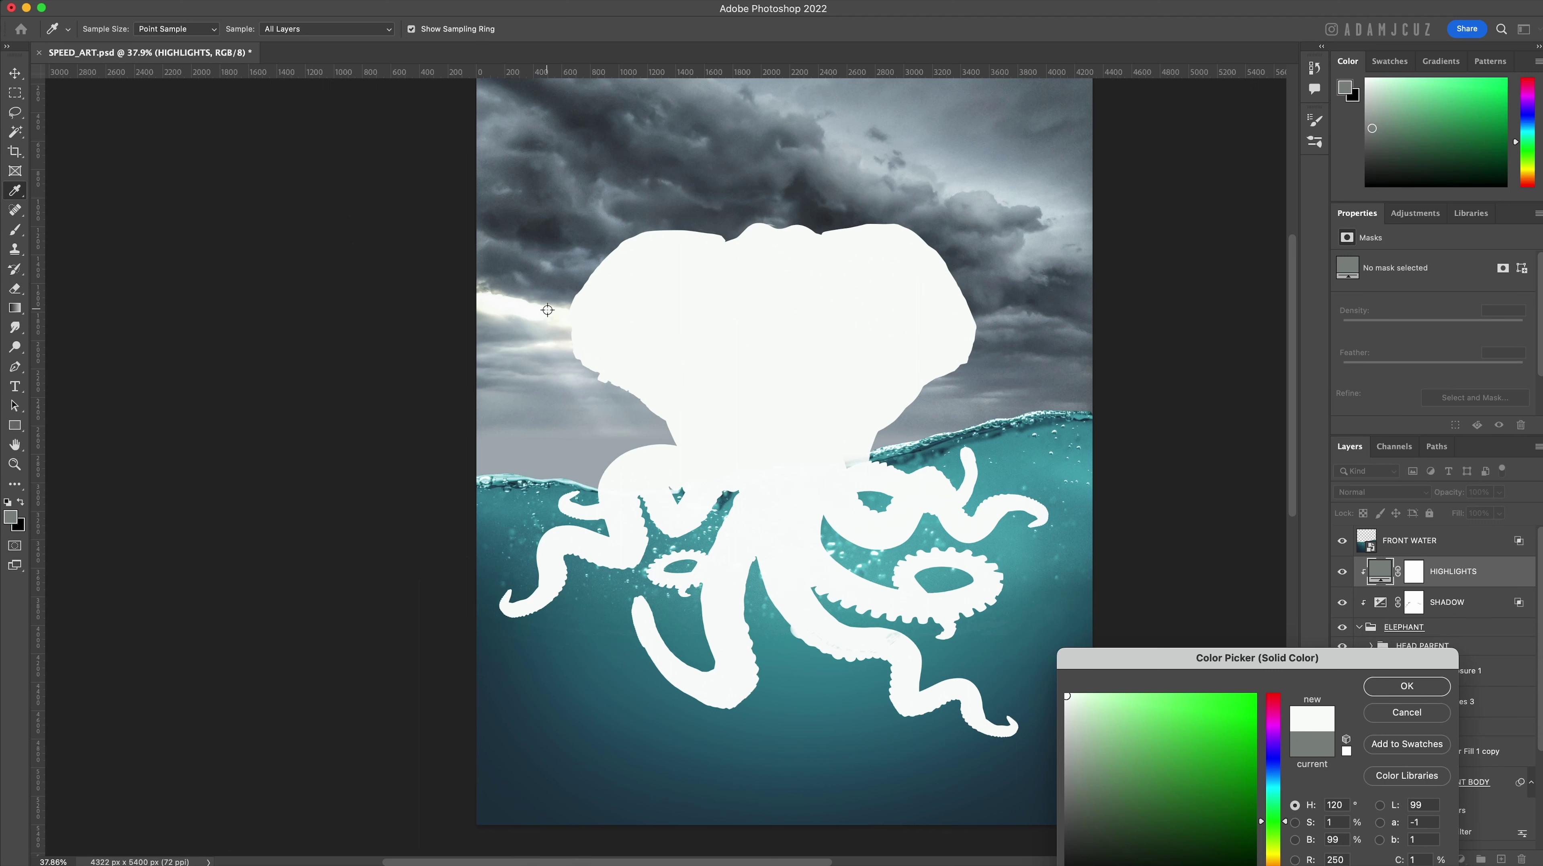
left_click(510, 306)
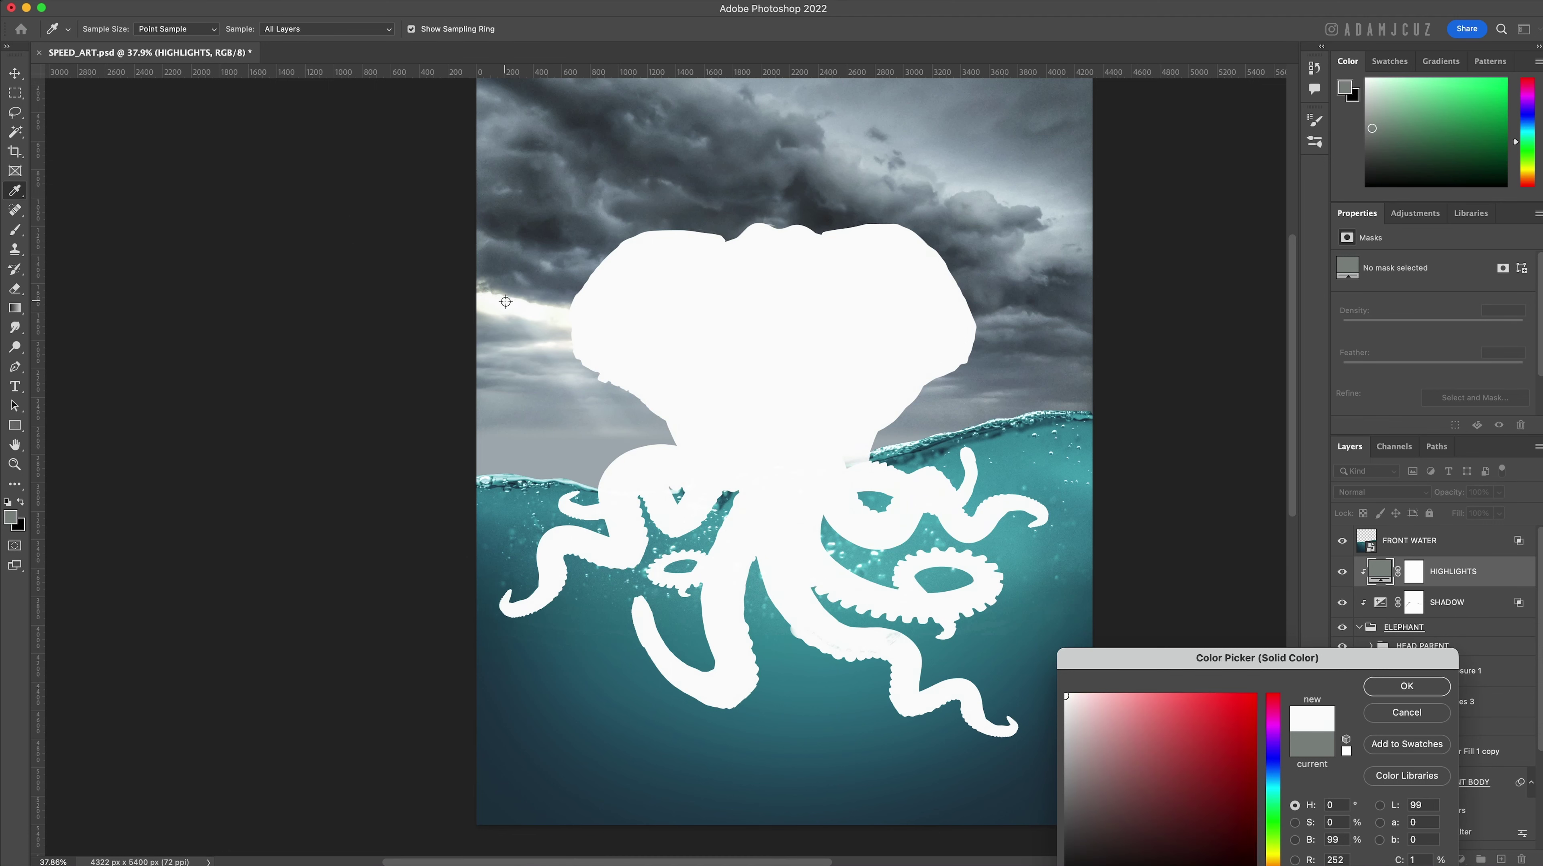
left_click(507, 304)
left_click(1403, 686)
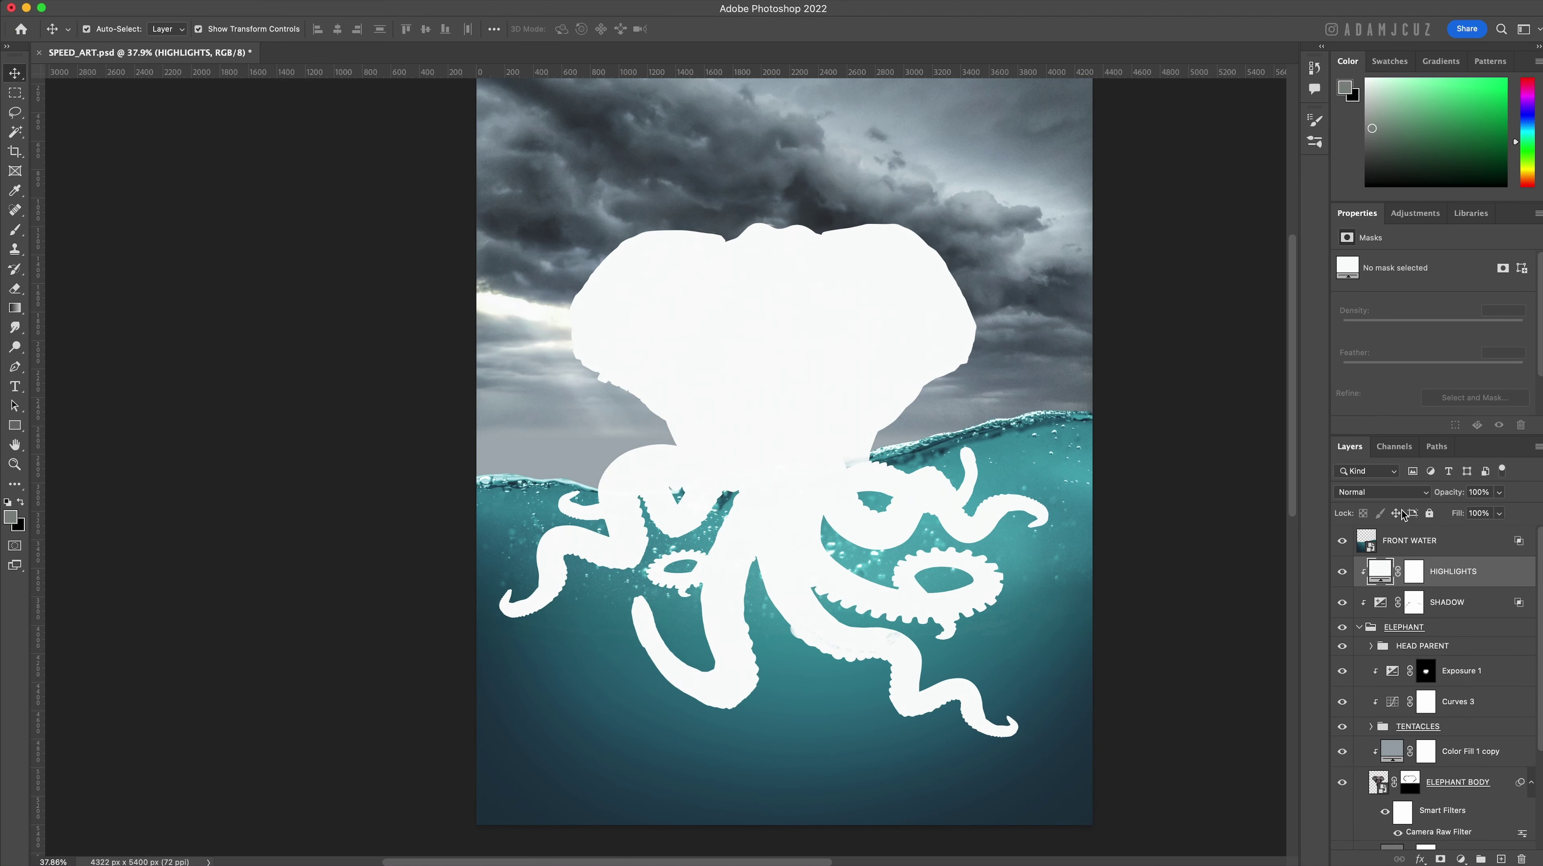
Invert the HIGHLIGHTS layer mask to black and set the layer's blend mode to Overlay.
left_click(1417, 574)
key("super+i")
left_click(1382, 574)
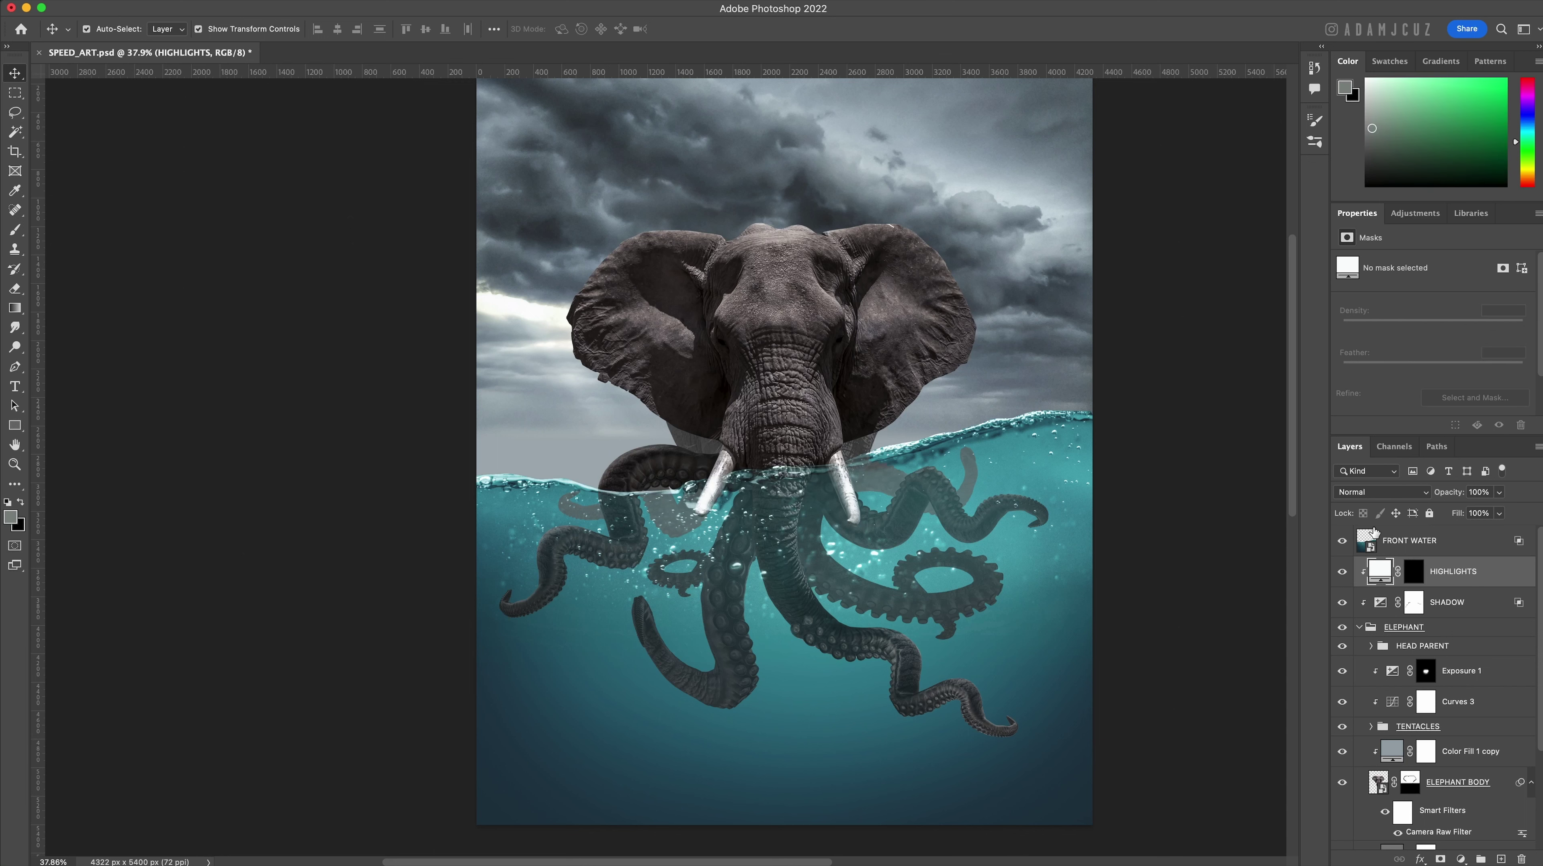
left_click(1370, 492)
left_click(1374, 688)
Paint white at 6% flow on the HIGHLIGHTS mask along the light-facing edges of the left tentacle.
left_click(1414, 574)
scroll(600, 425, "up", 5)
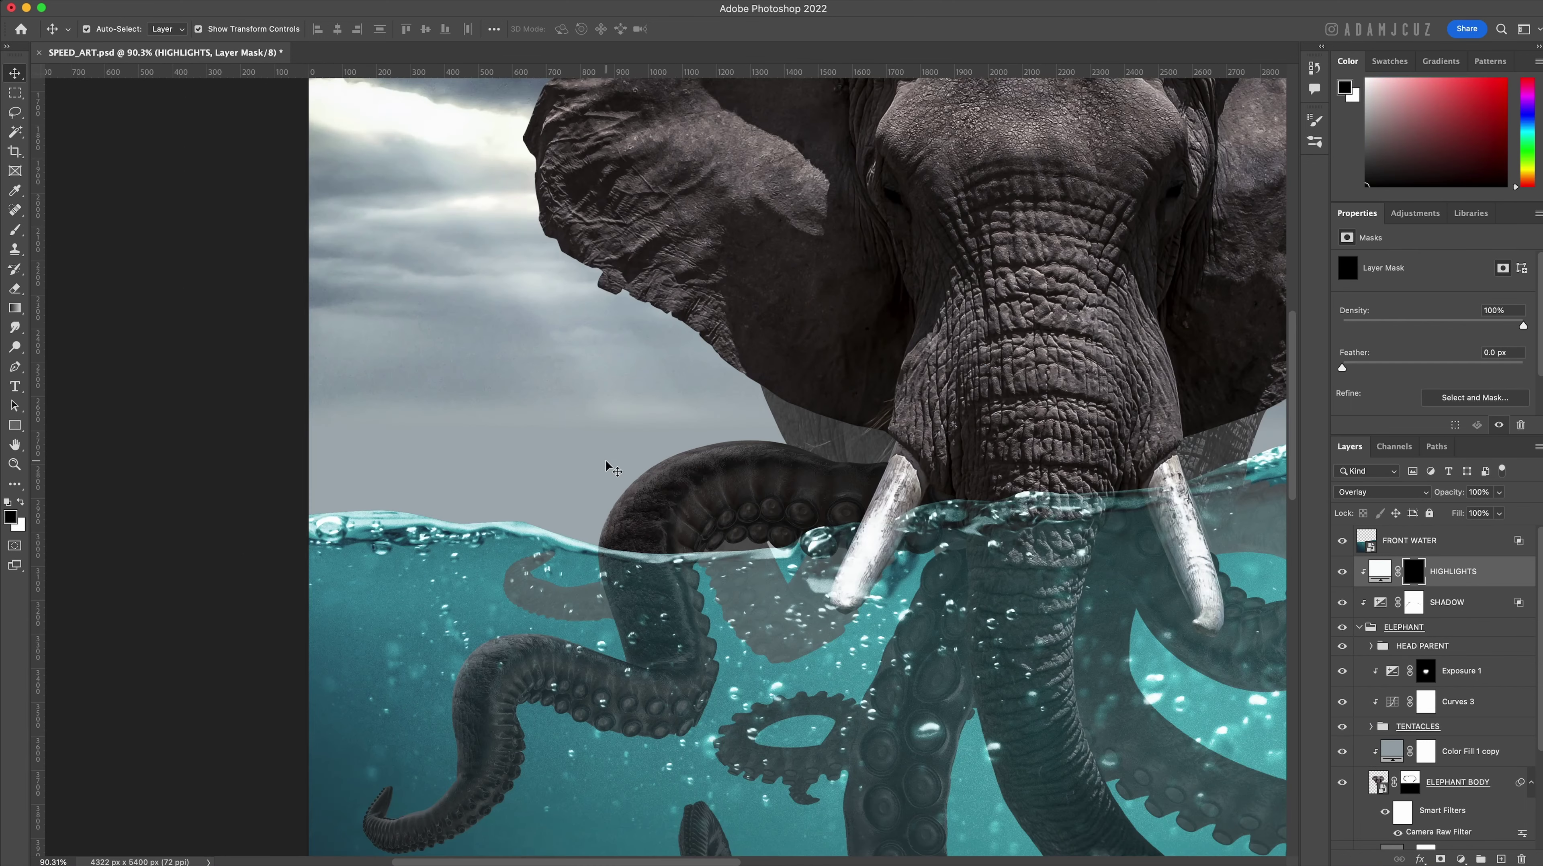
key("b")
left_click_drag(683, 491, 714, 492)
left_click_drag(423, 30, 380, 25)
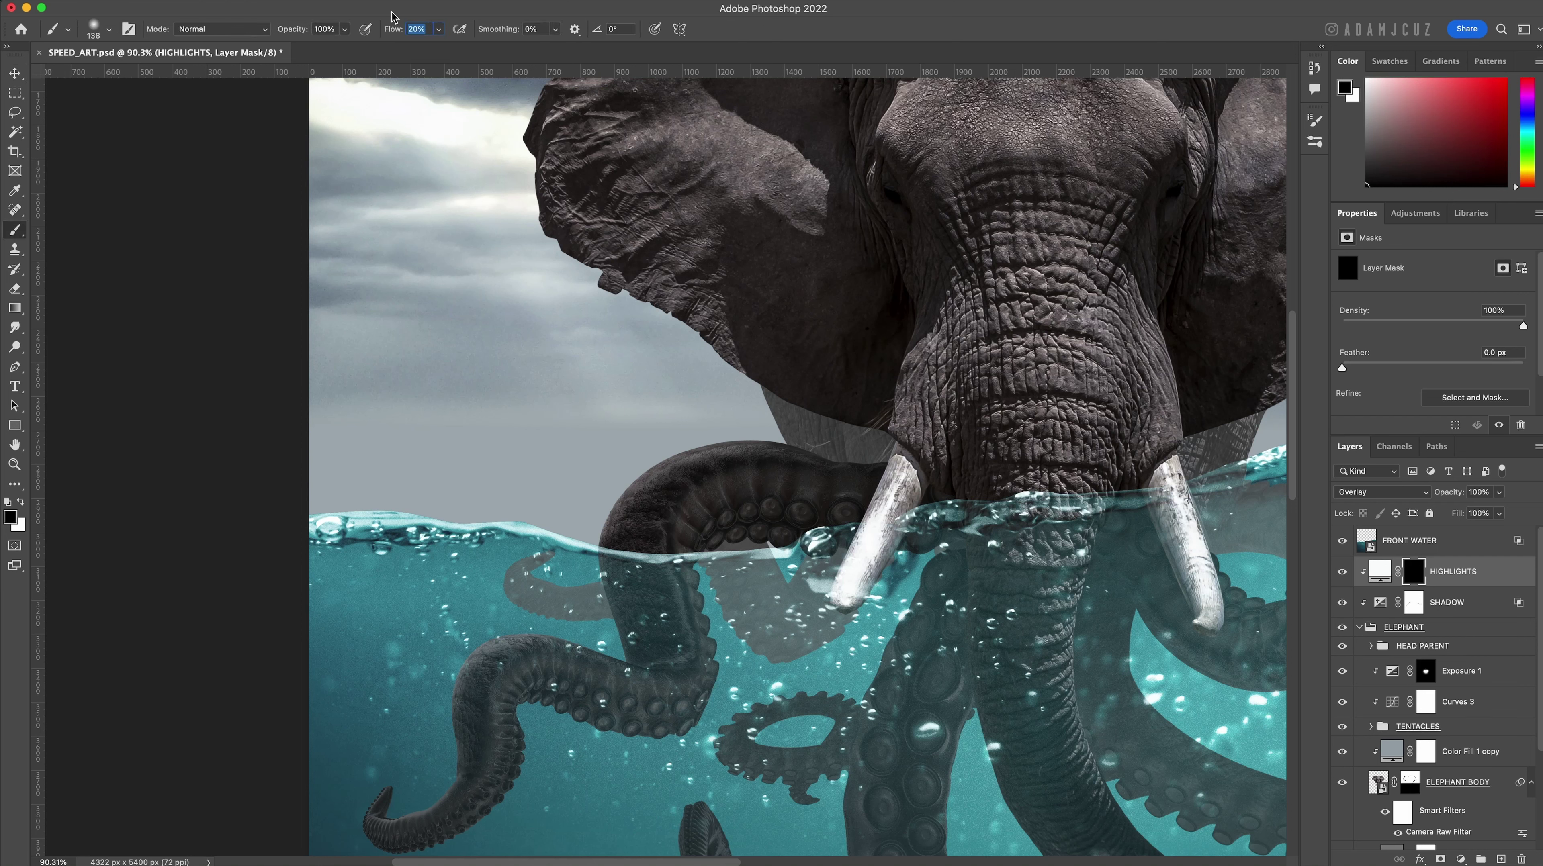
key("x")
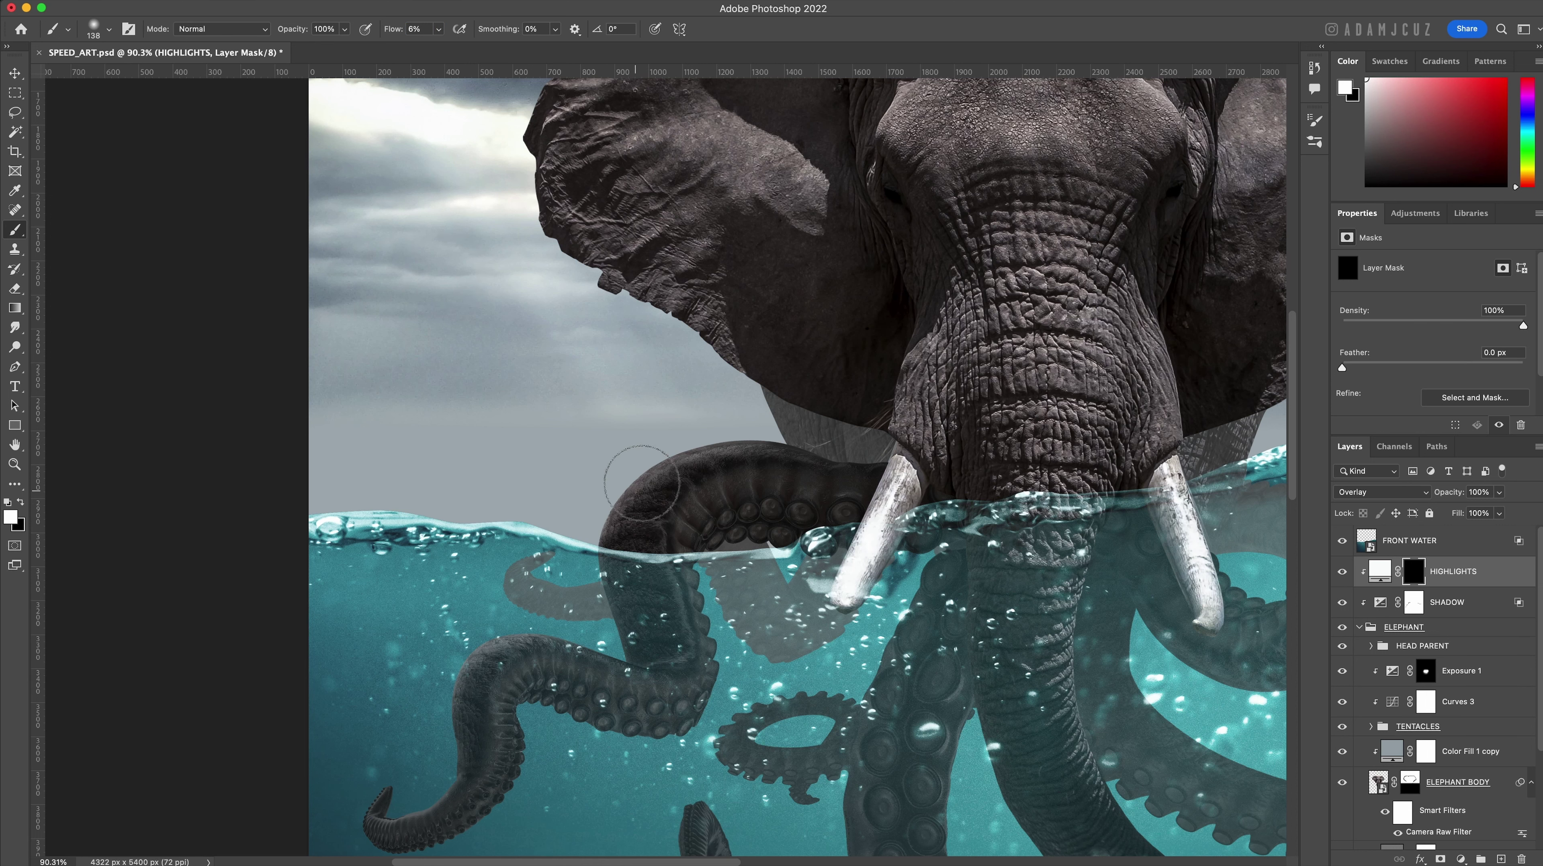
mouse_move(667, 470)
left_mouse_down()
mouse_move(619, 467)
mouse_move(688, 465)
mouse_move(618, 506)
left_mouse_up()
left_click(743, 437)
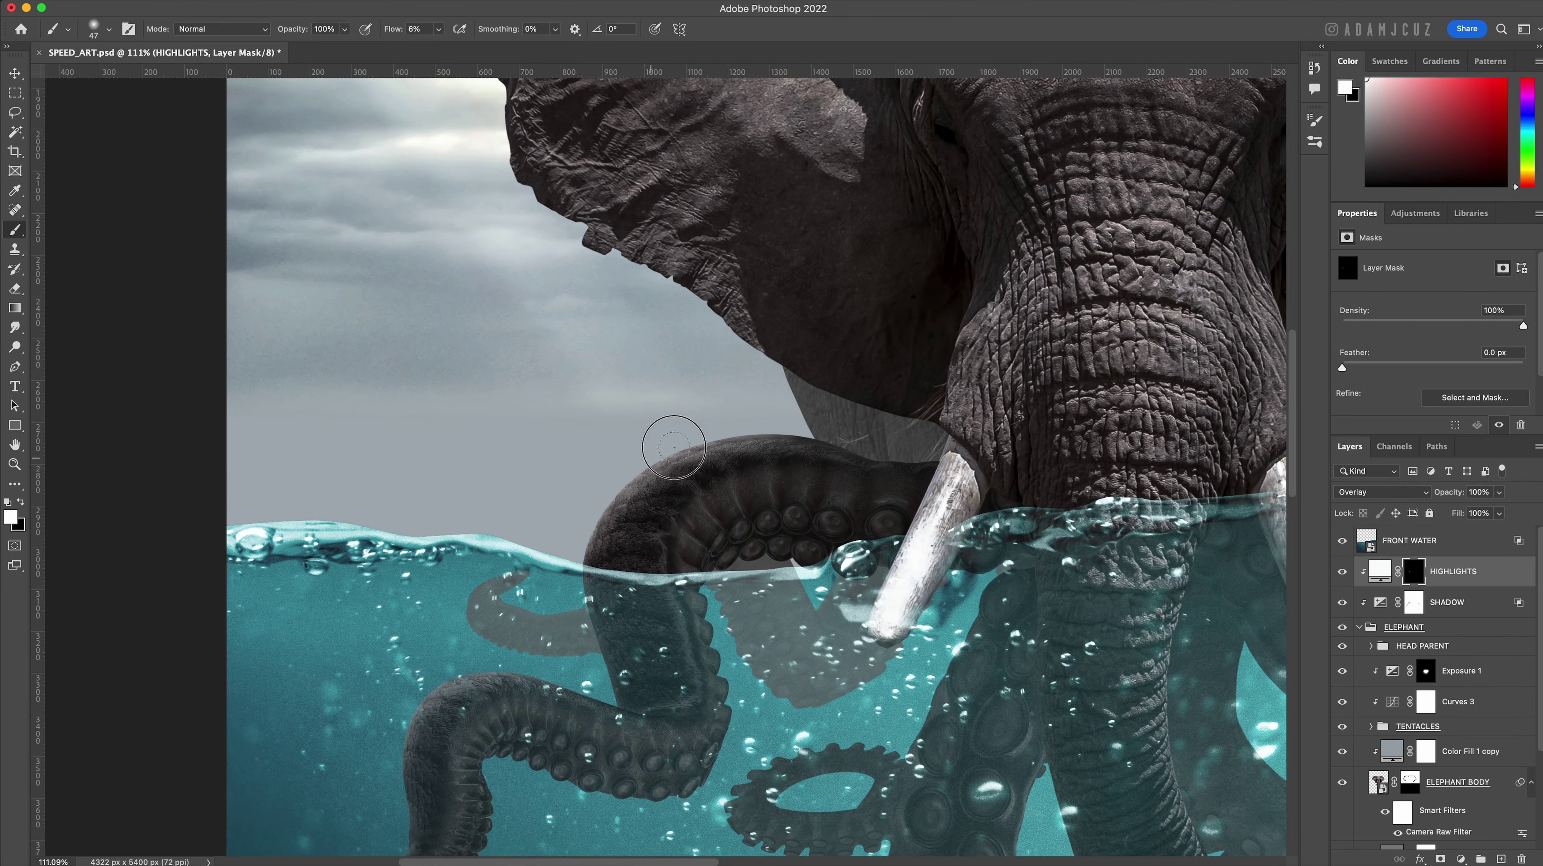
scroll(712, 511, "down", 4)
scroll(558, 647, "up", 3)
left_click_drag(540, 649, 571, 649)
scroll(788, 386, "up", 2)
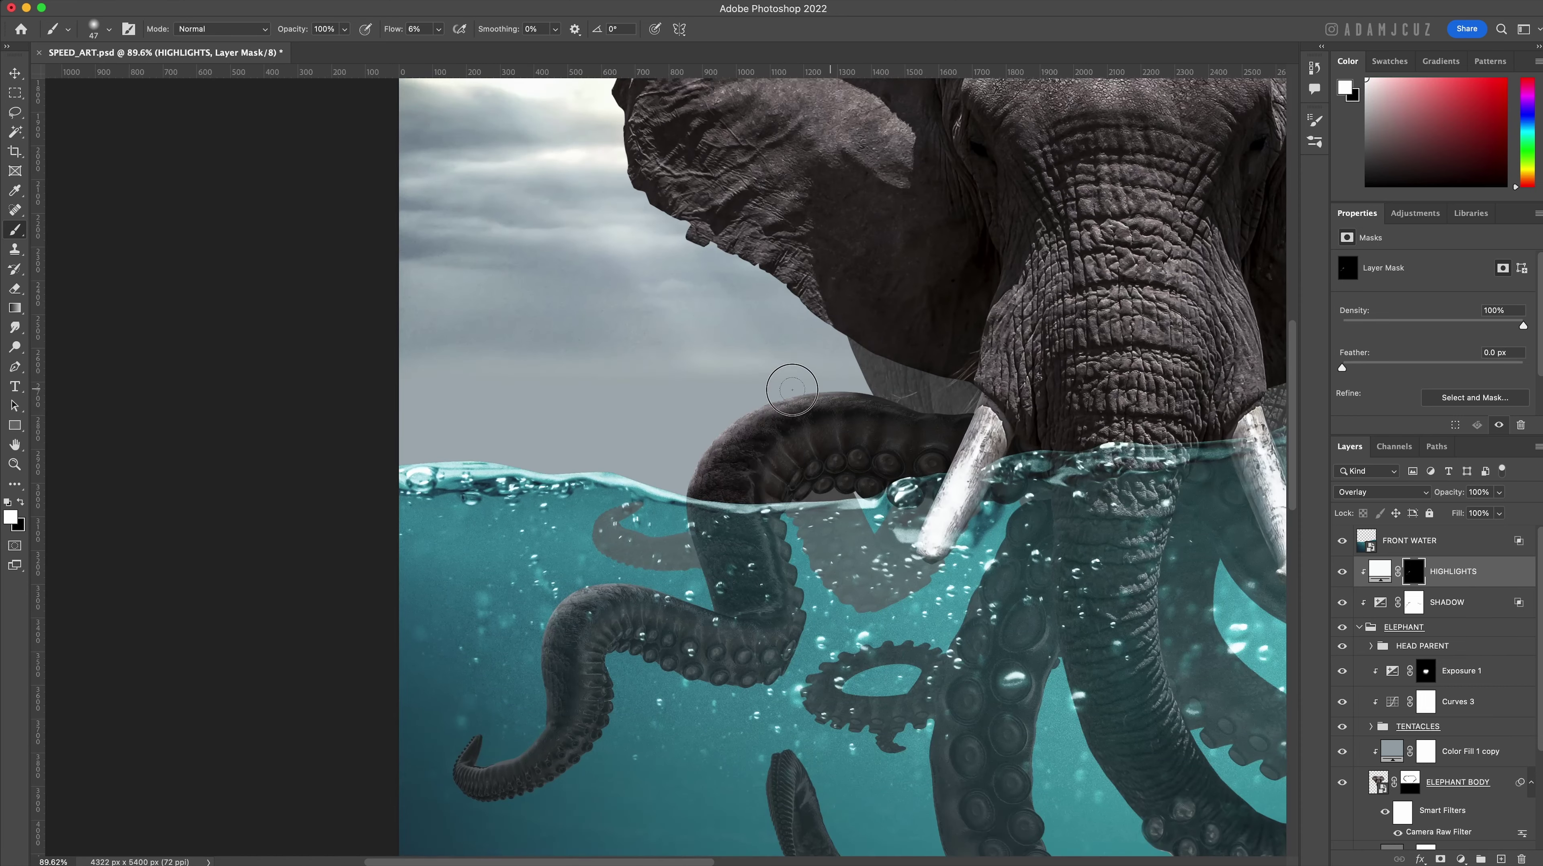
Paint black on the SHADOW mask with a large soft brush along the left ear and the elephant's head.
scroll(788, 386, "down", 4)
left_click(1413, 602)
key("x")
scroll(612, 255, "up", 3)
mouse_move(720, 323)
left_mouse_down()
mouse_move(443, 523)
mouse_move(486, 598)
left_mouse_up()
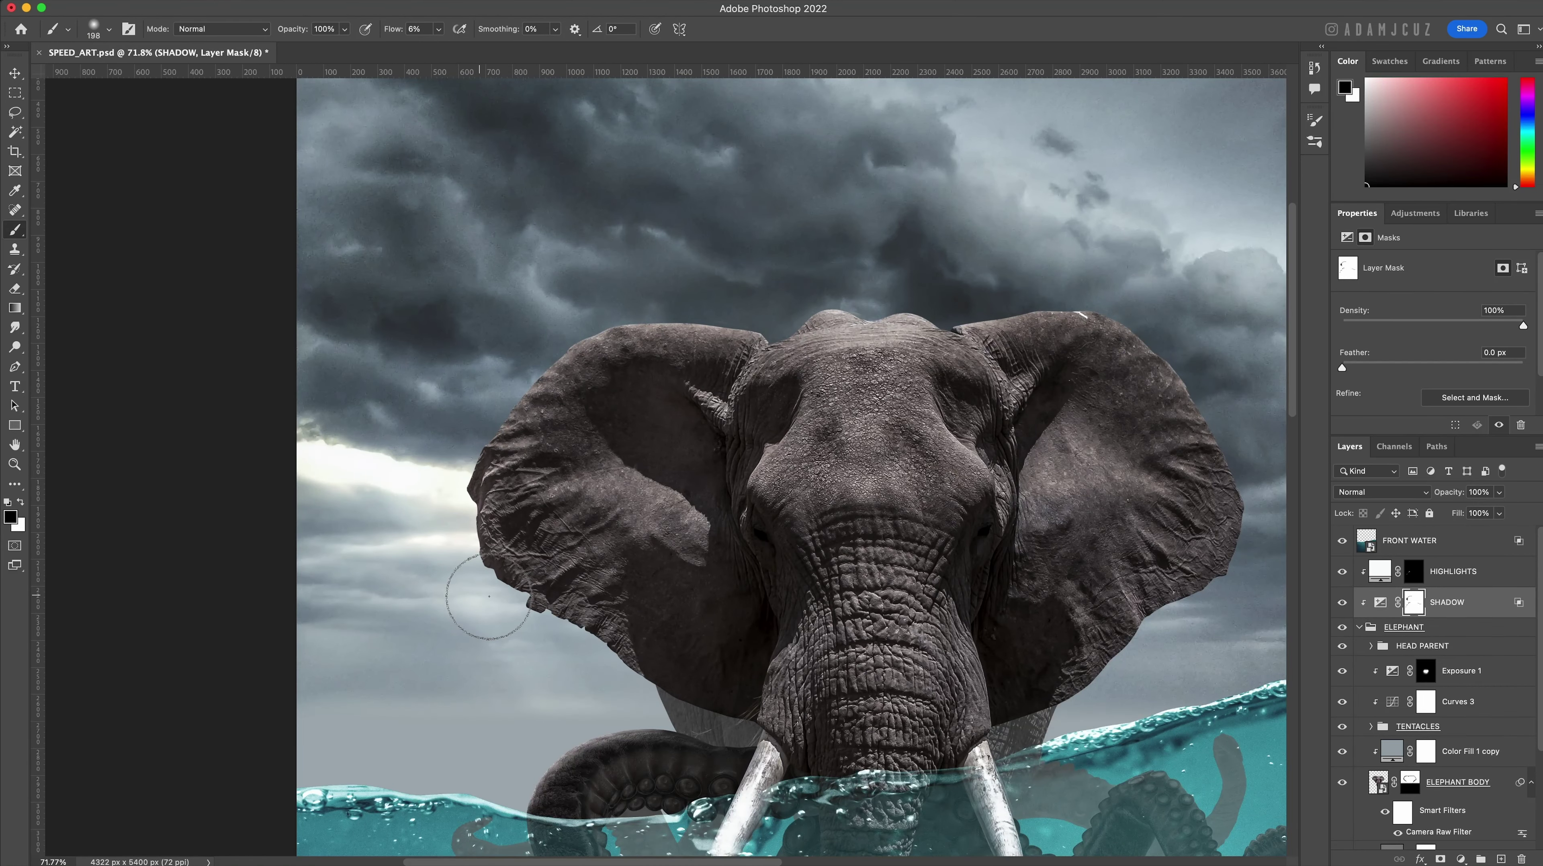
mouse_move(852, 337)
left_mouse_down()
mouse_move(849, 568)
mouse_move(882, 685)
left_mouse_up()
Paint black on the SHADOW mask with a smaller brush along the right ear's outer edge, save and deselect the layer.
scroll(1155, 308, "right", 4)
key("bracketleft")
key("bracketleft")
key("bracketleft")
key("bracketleft")
left_click_drag(1016, 321, 1112, 535)
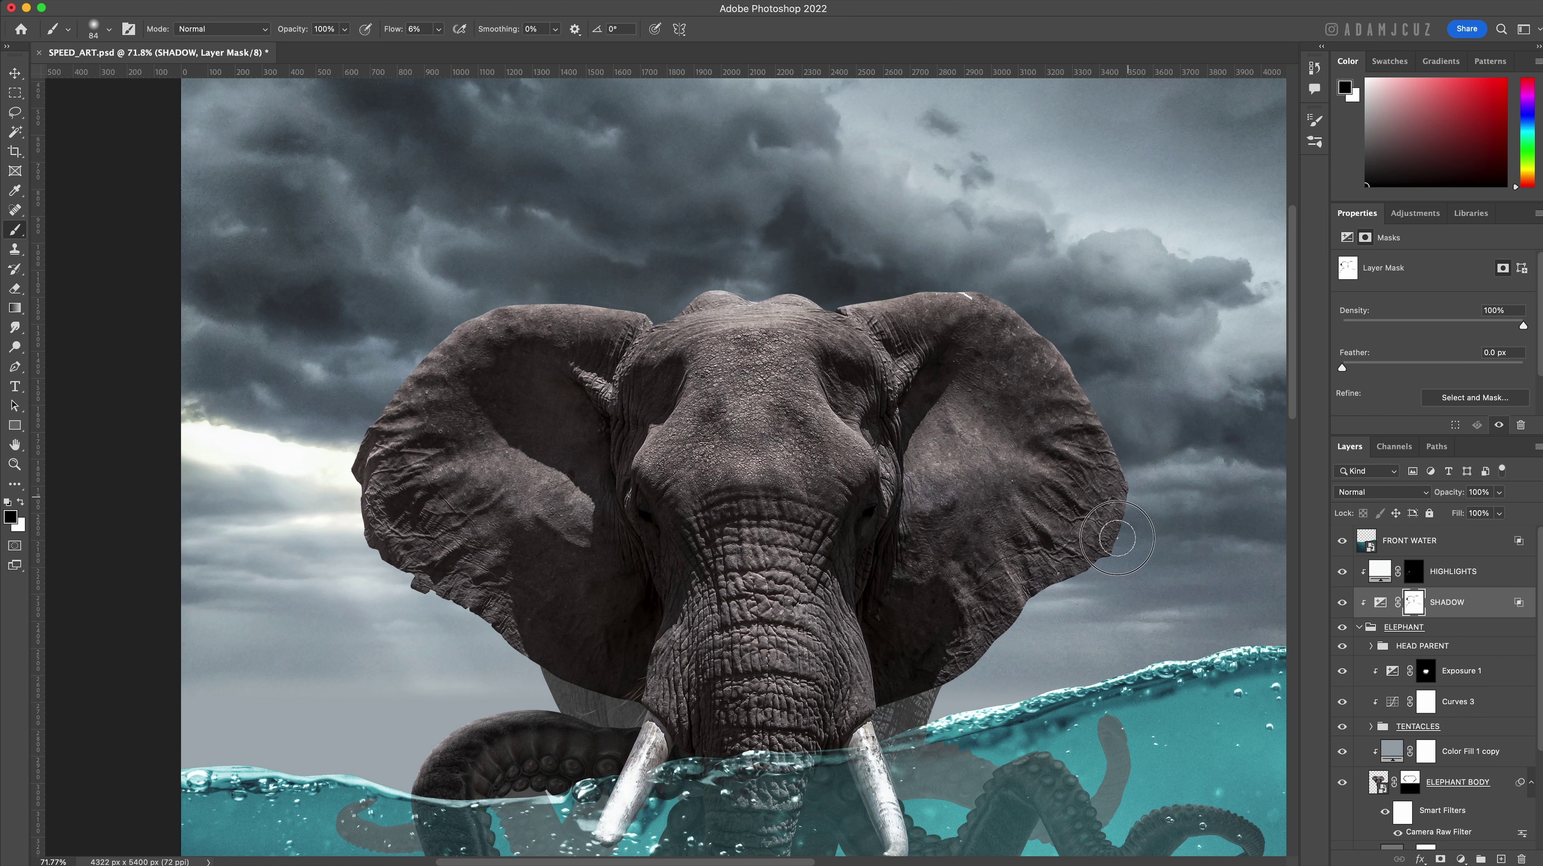
key("bracketleft")
key("bracketleft")
key("bracketleft")
key("bracketleft")
key("bracketleft")
key("bracketleft")
key("bracketleft")
scroll(771, 441, "down", 5)
key("super+s")
scroll(771, 441, "down", 3)
key("v")
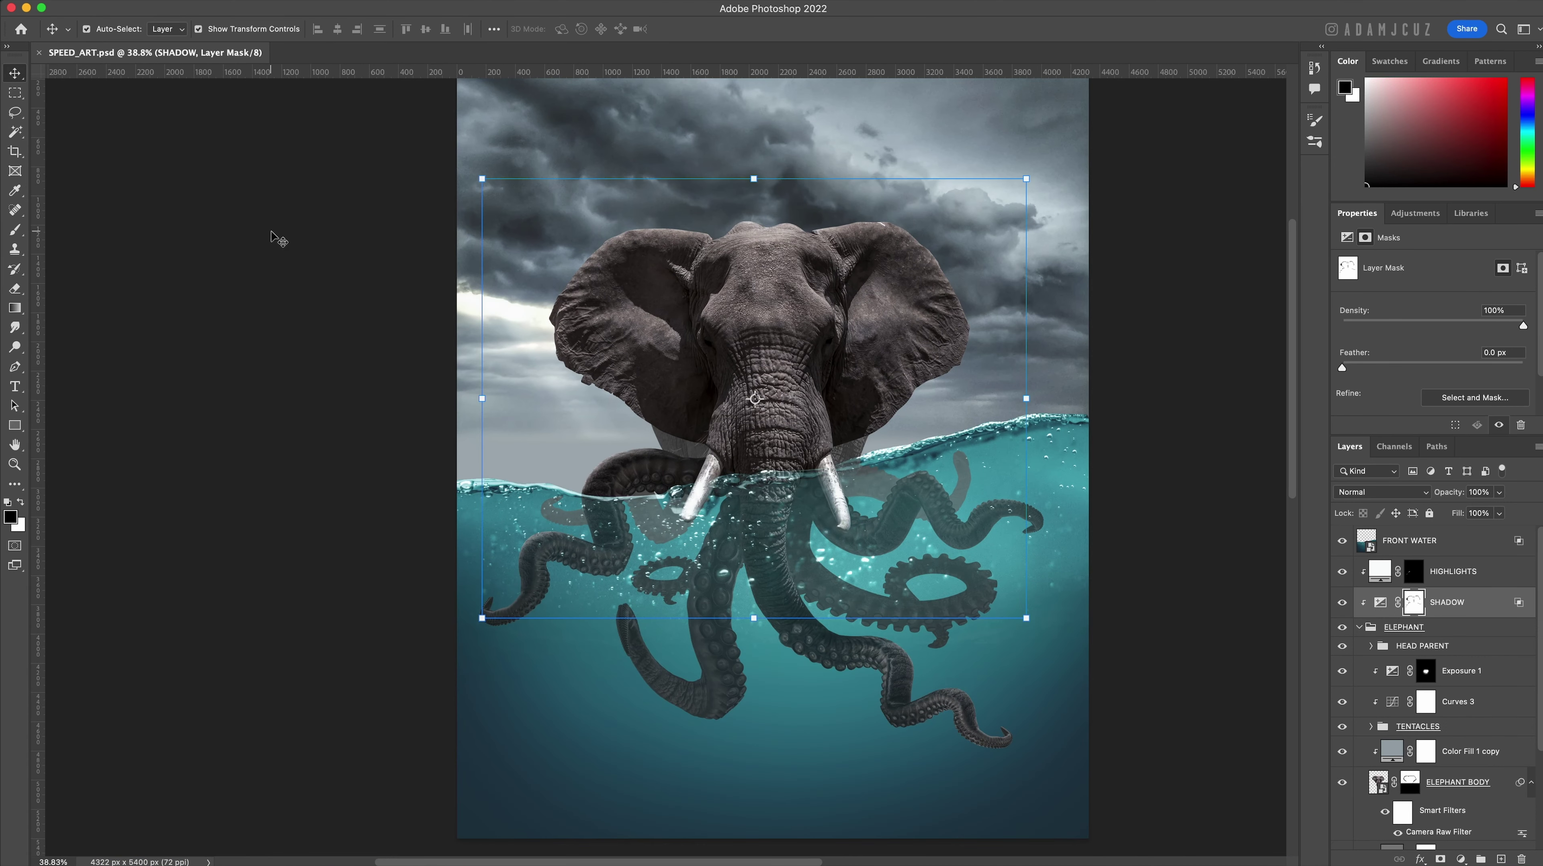
left_click(275, 237)
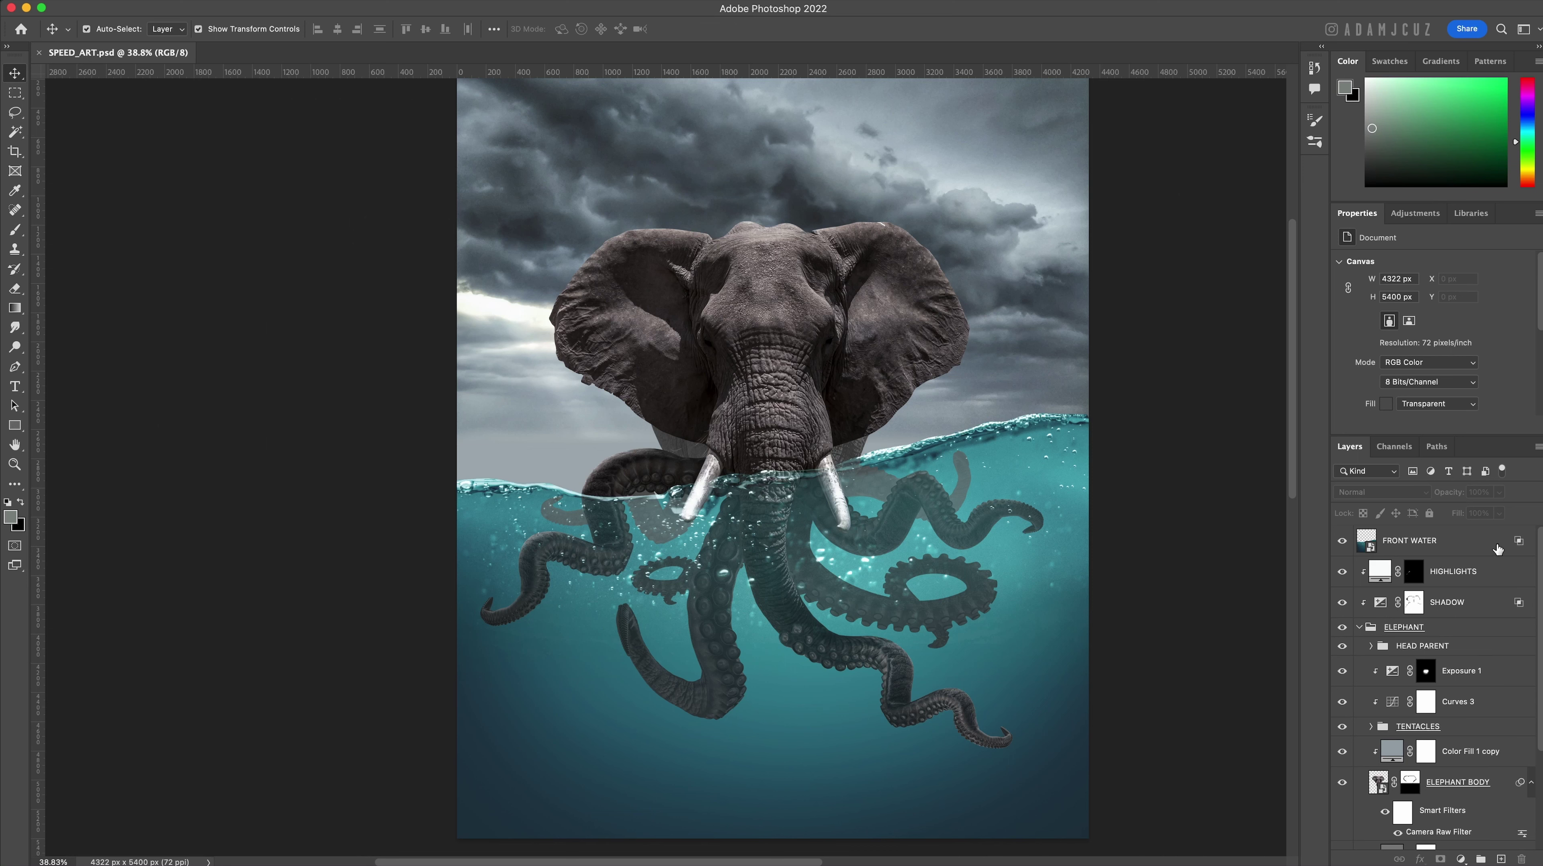
Add a Curves adjustment layer above HIGHLIGHTS, clip it to the ELEPHANT group and rename it WATER TINT.
left_click(1511, 581)
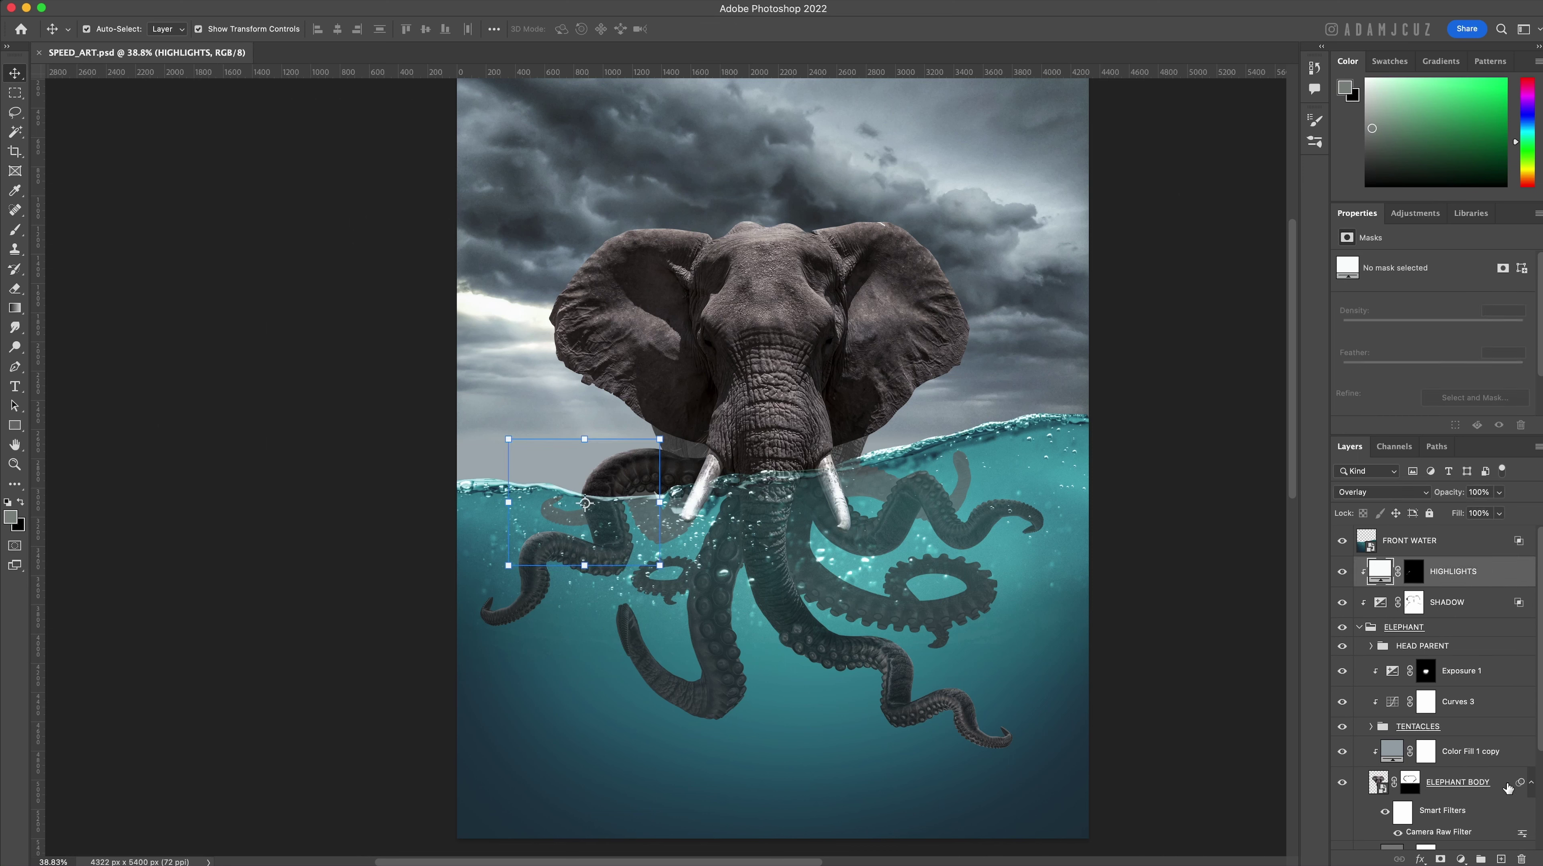
left_click(1462, 860)
left_click(1456, 628)
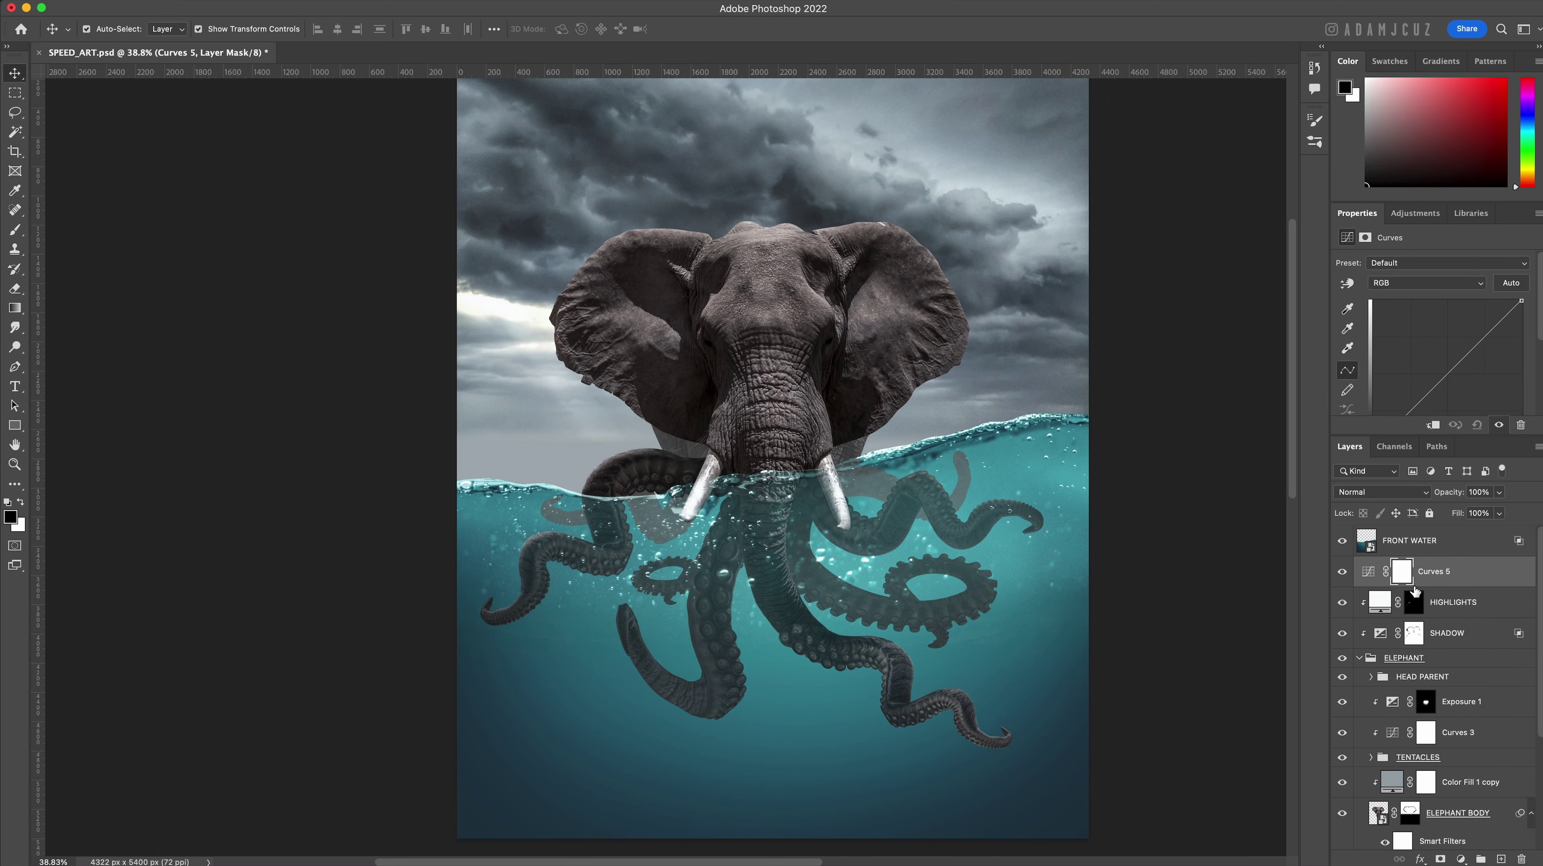
left_click(1379, 583, "alt")
double_click(1447, 581)
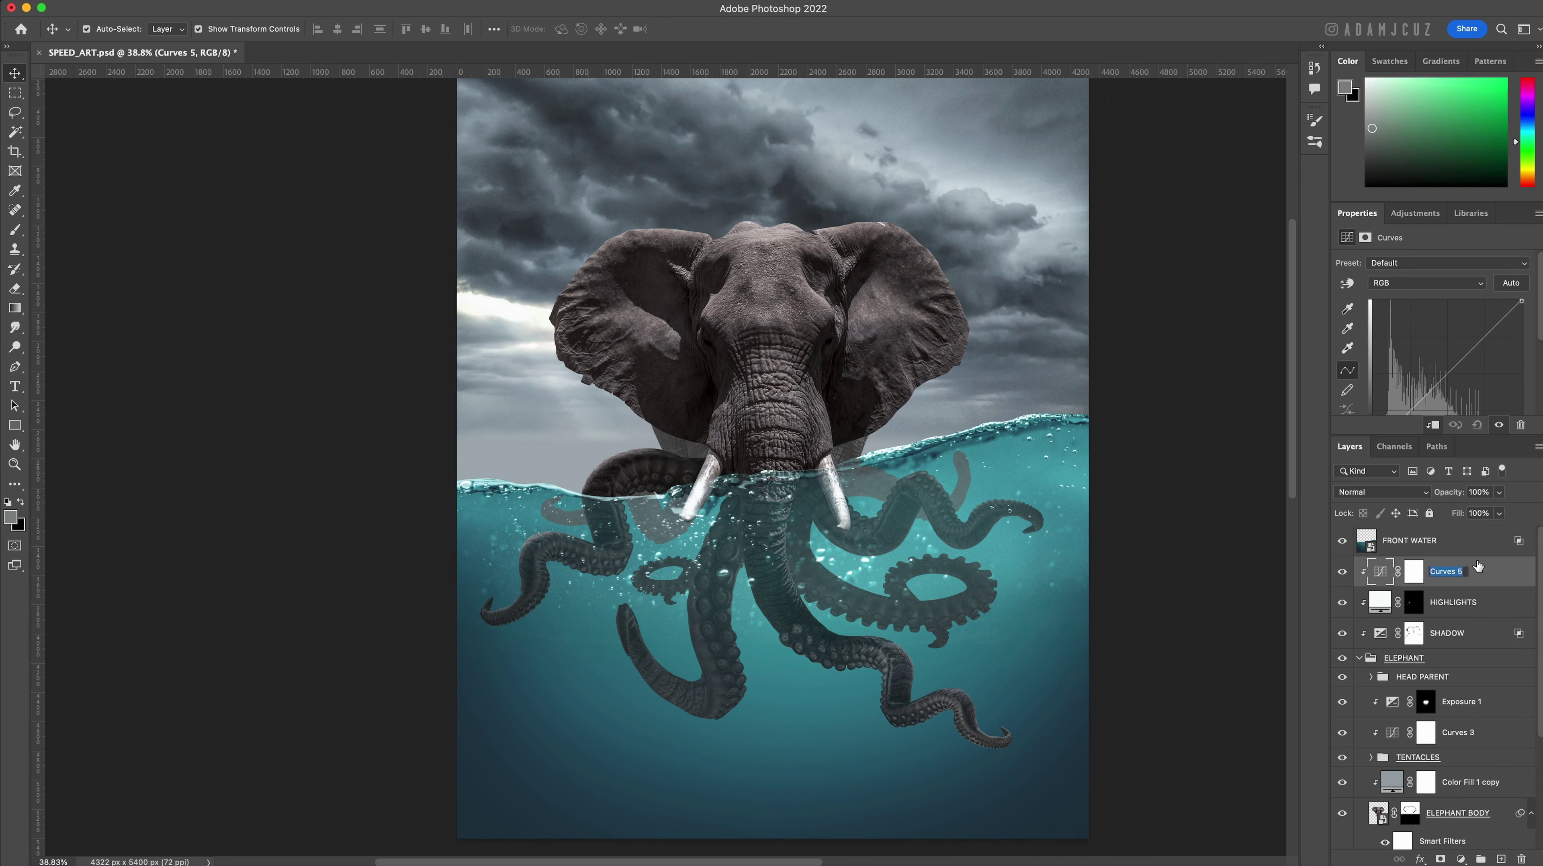
type("WATER TINT")
key("Return")
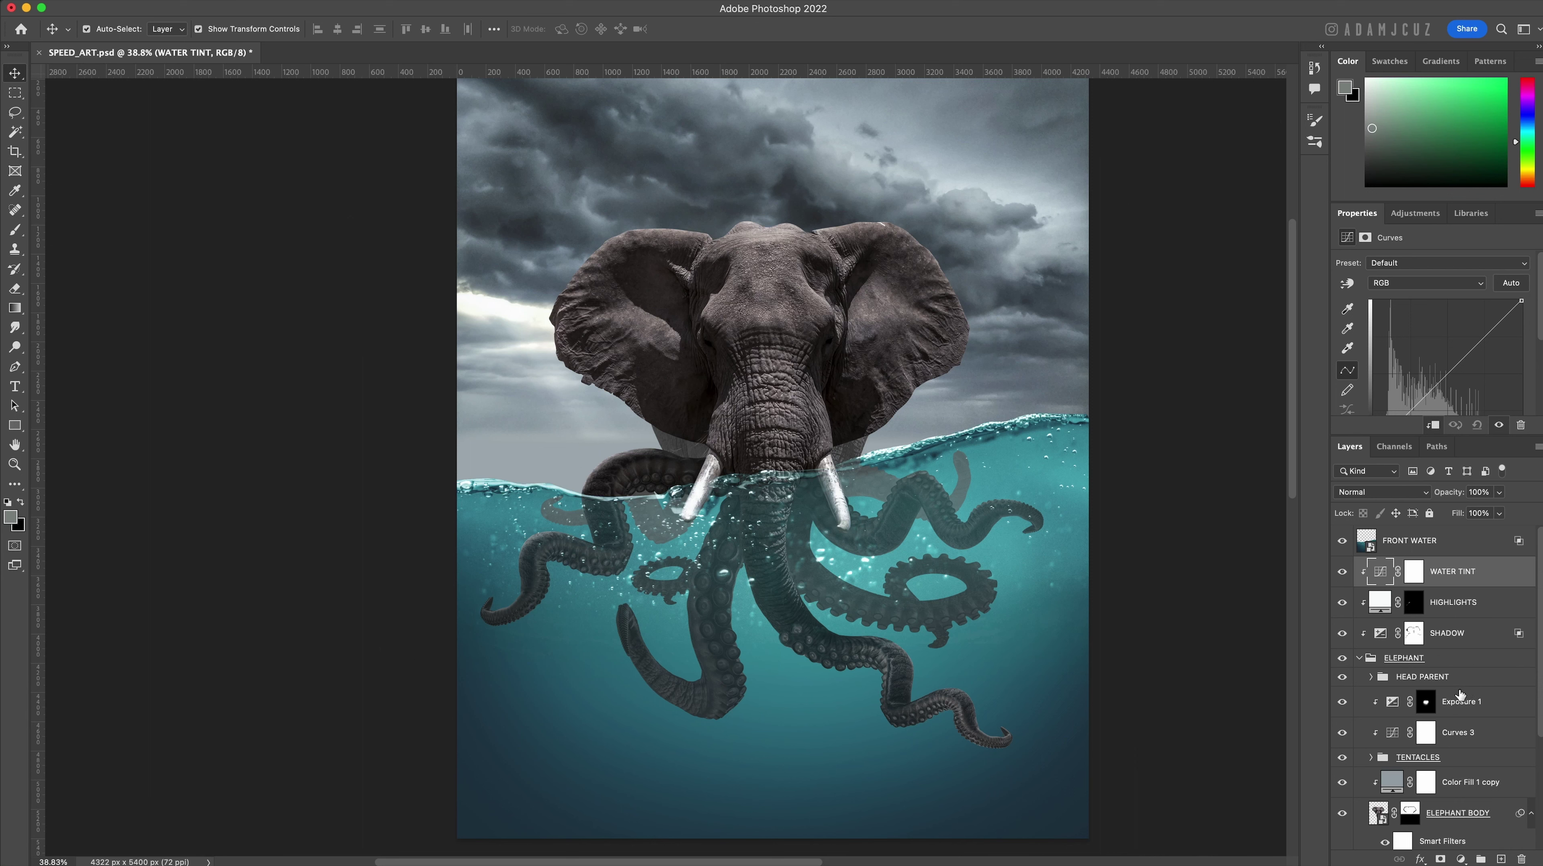
Load the mask of Group 2 inside the BACK WATER group as a selection.
scroll(1460, 695, "down", 5)
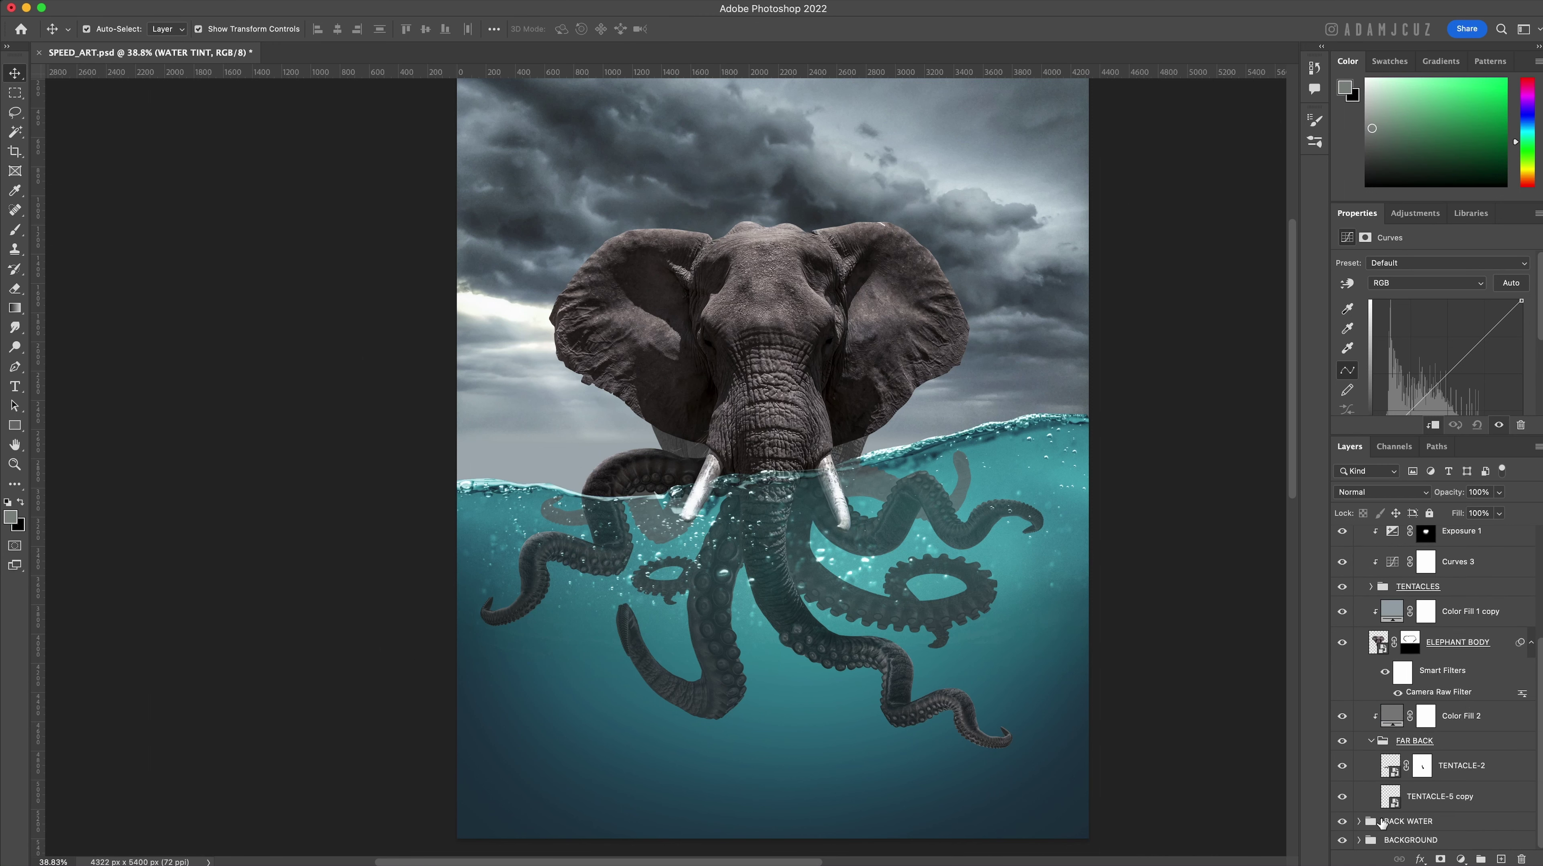
left_click(1360, 822)
scroll(1395, 817, "down", 5)
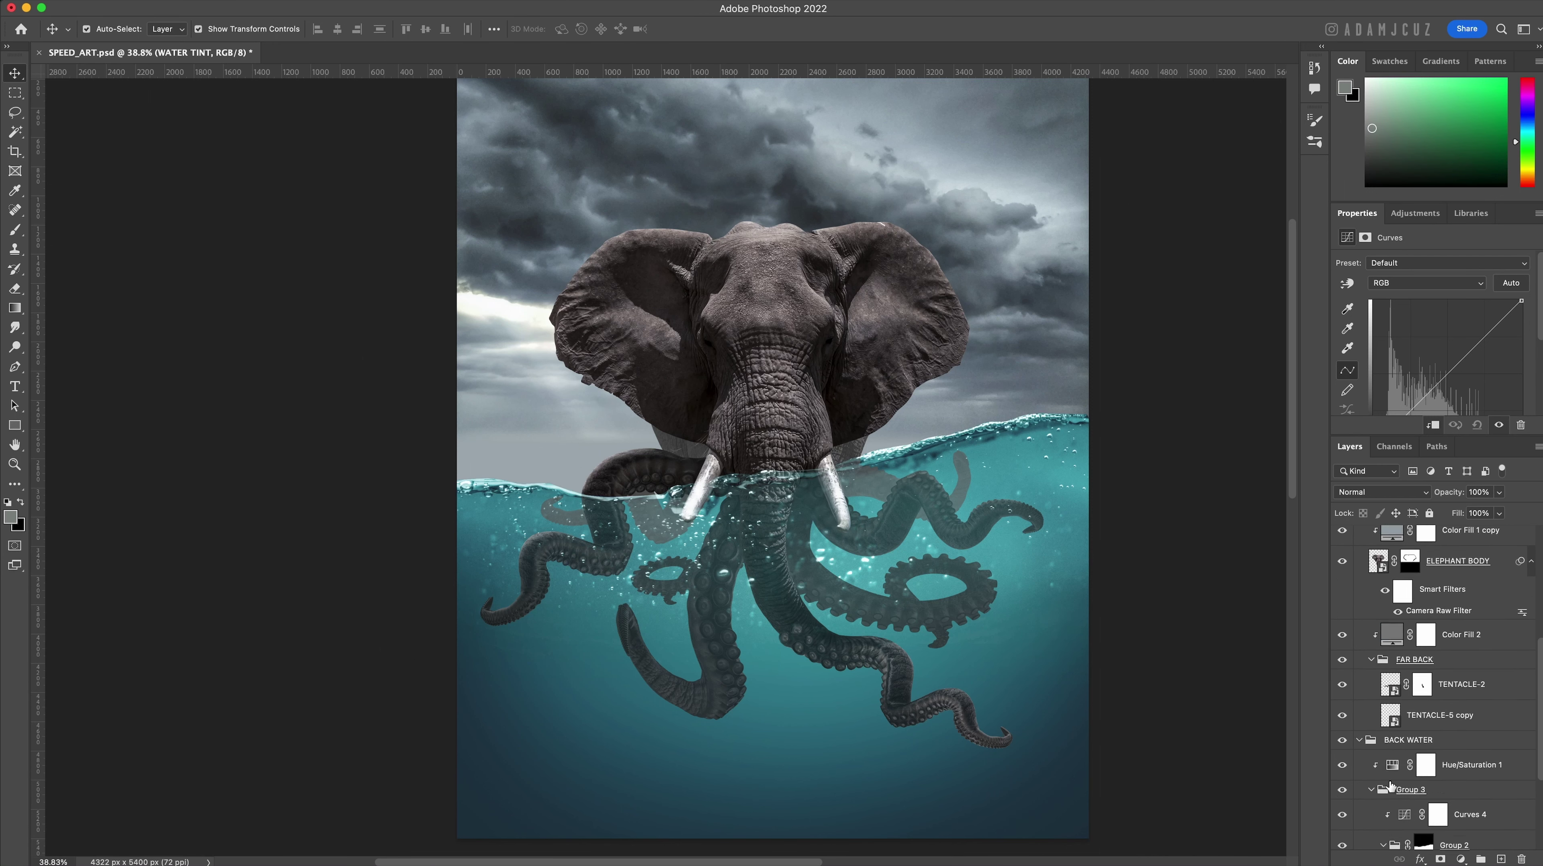
scroll(1427, 813, "down", 2)
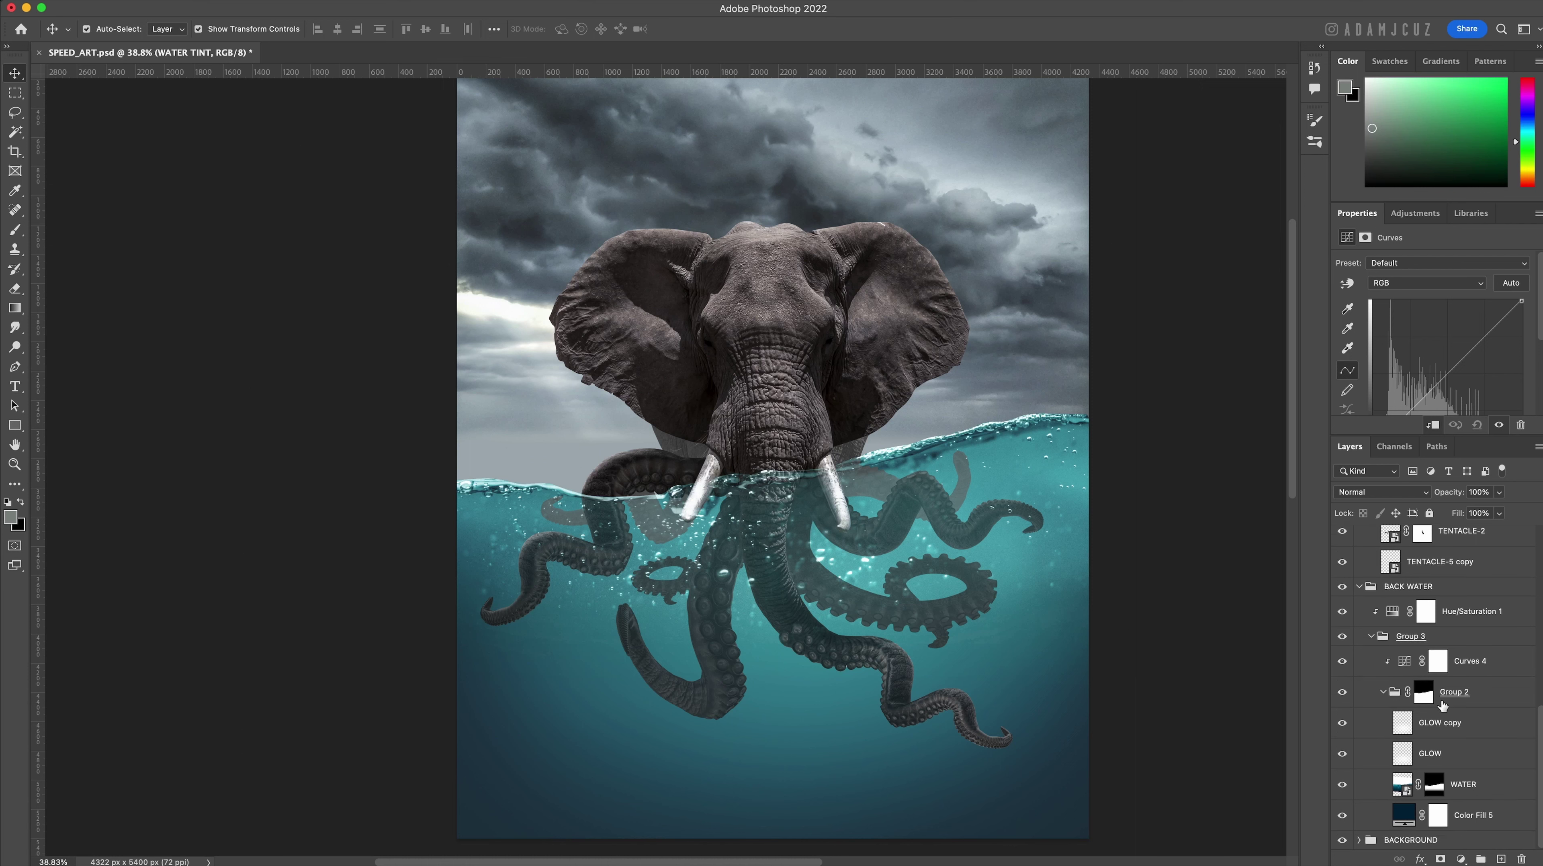
left_click(1425, 696, "super")
Replace the WATER TINT layer's blank mask with a mask made from the water selection.
scroll(1433, 714, "up", 7)
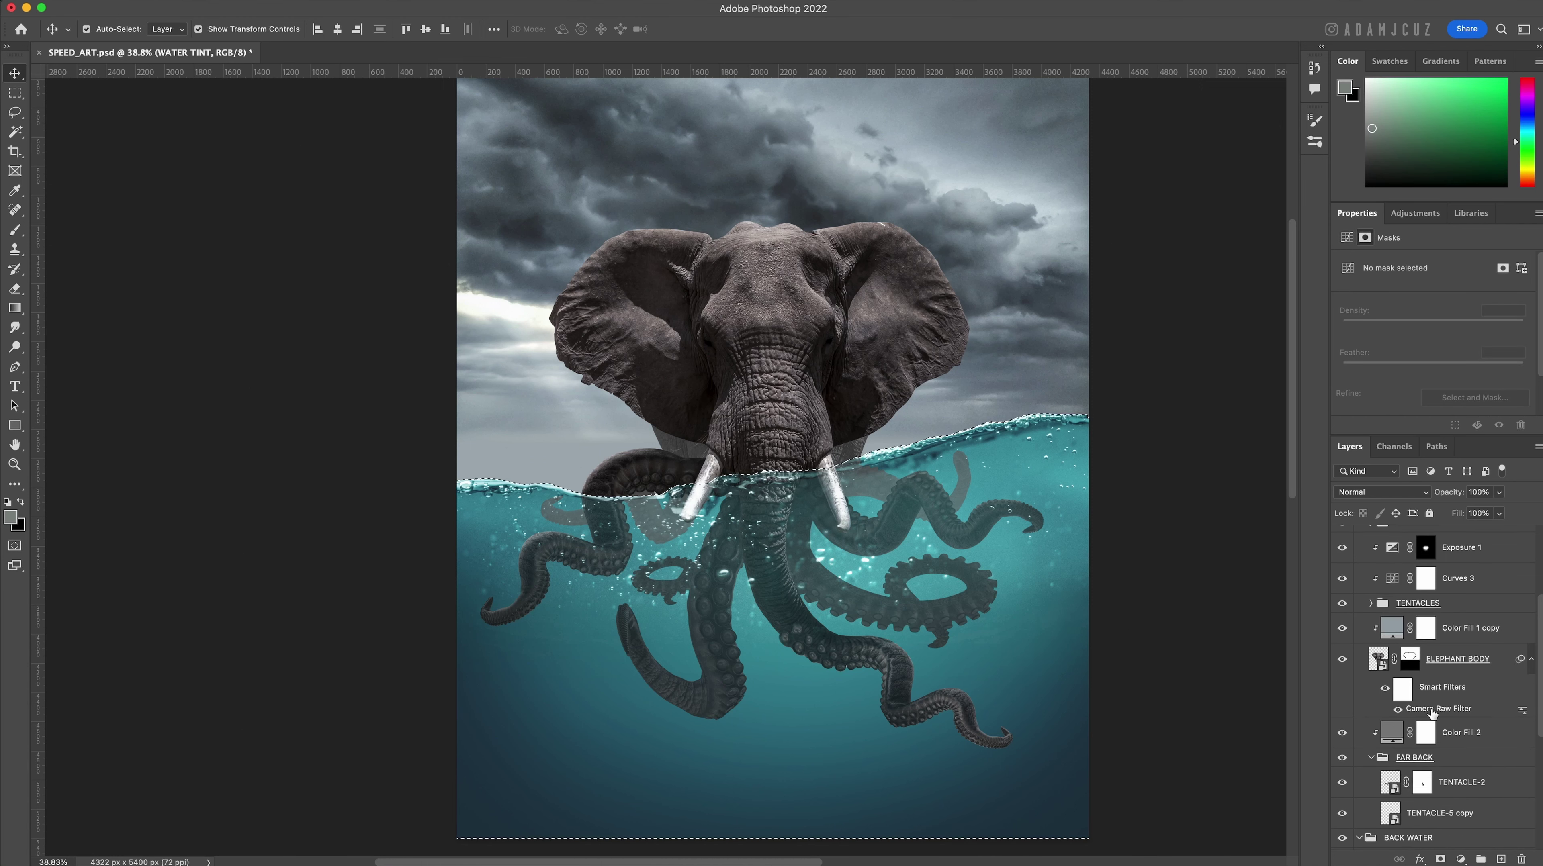
scroll(1433, 714, "up", 4)
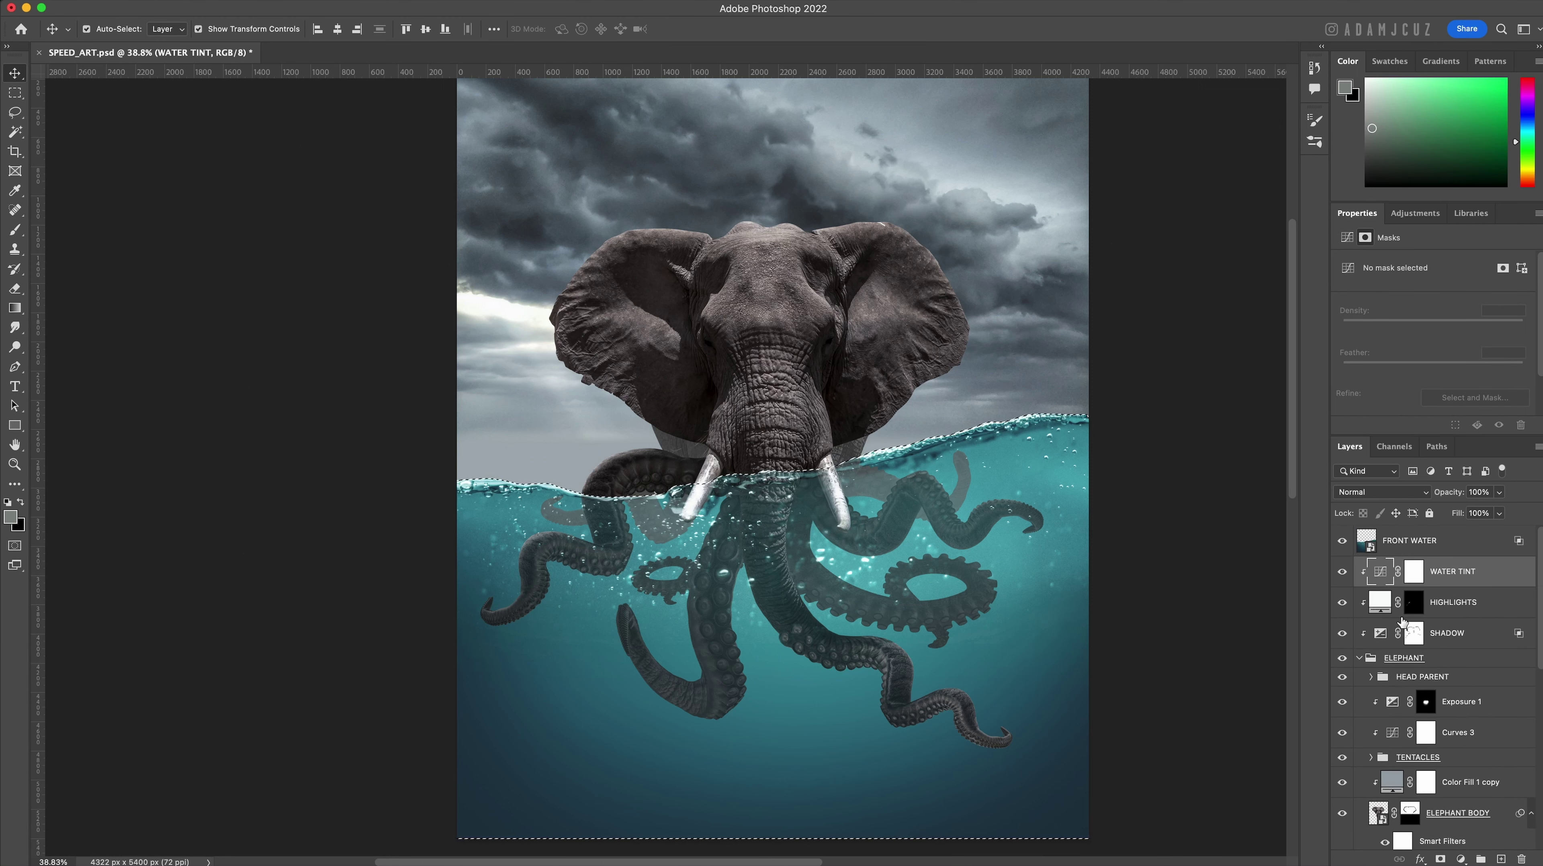
left_click(1418, 576)
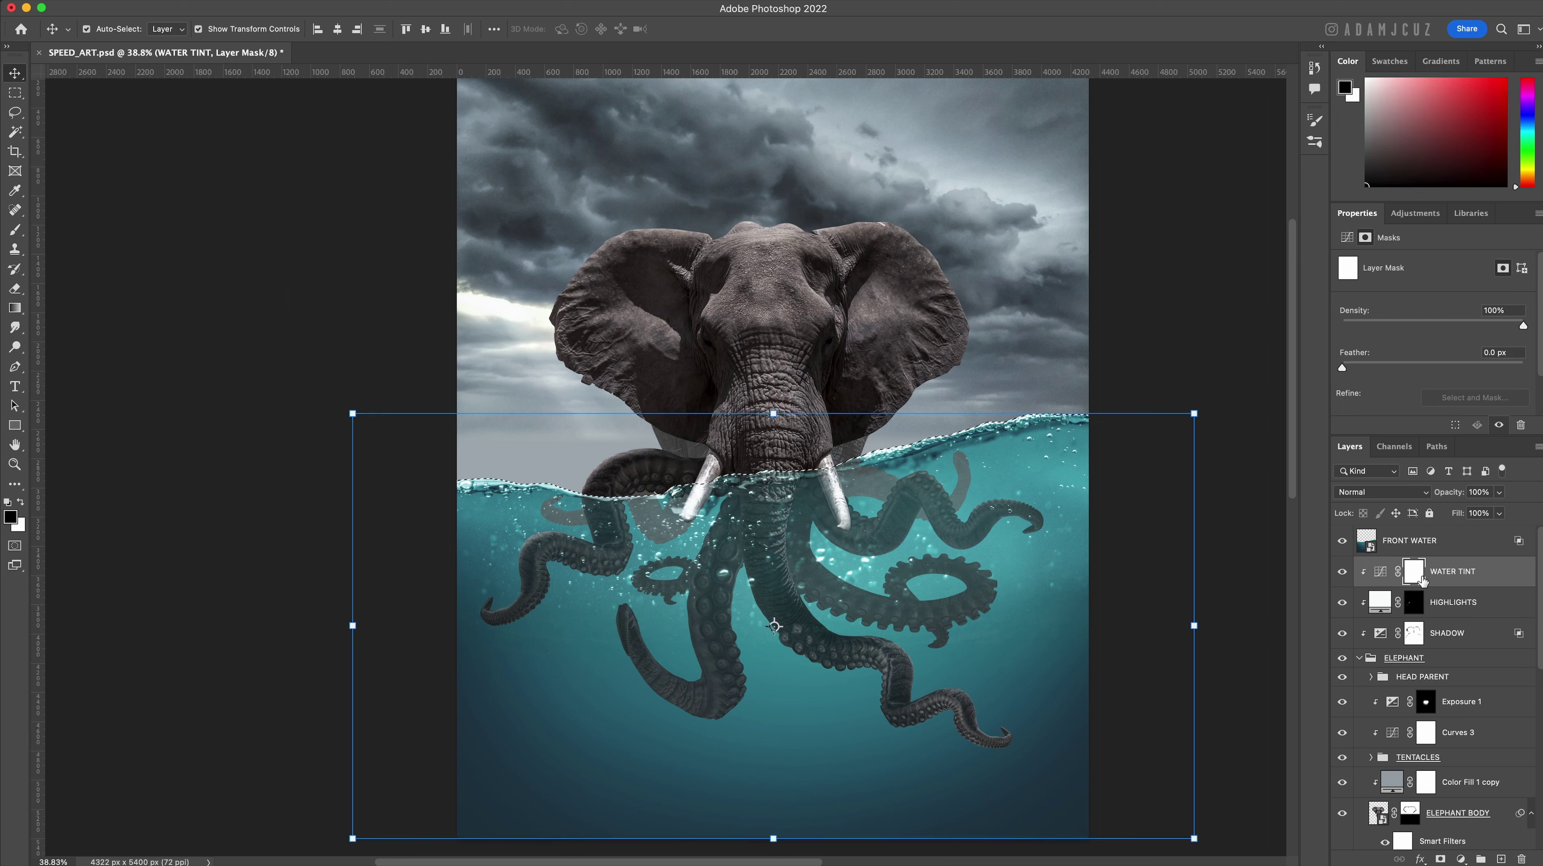
right_click(1420, 577)
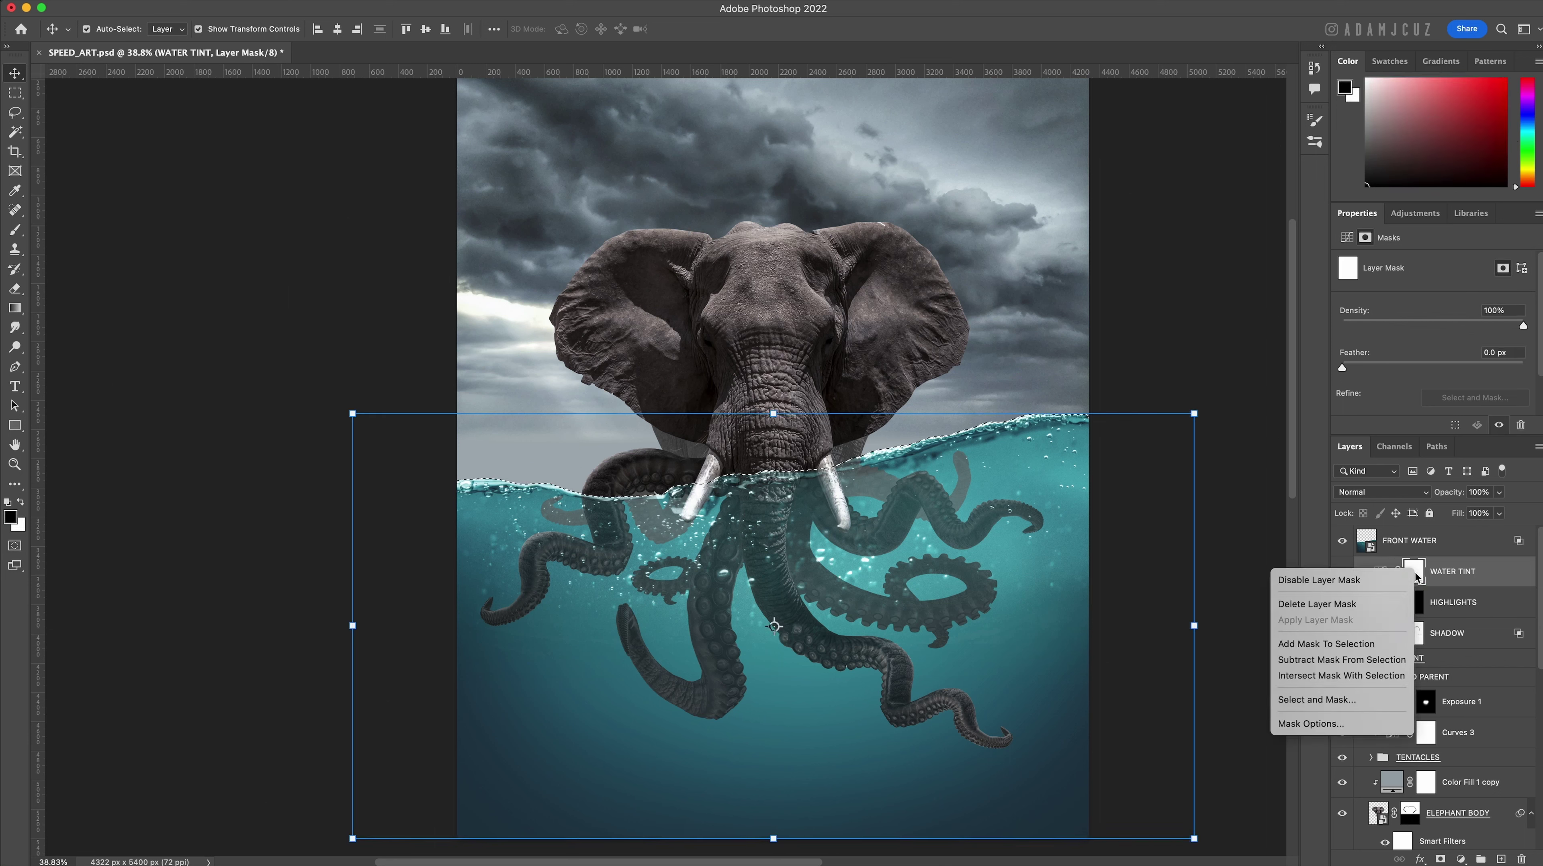
left_click(1389, 613)
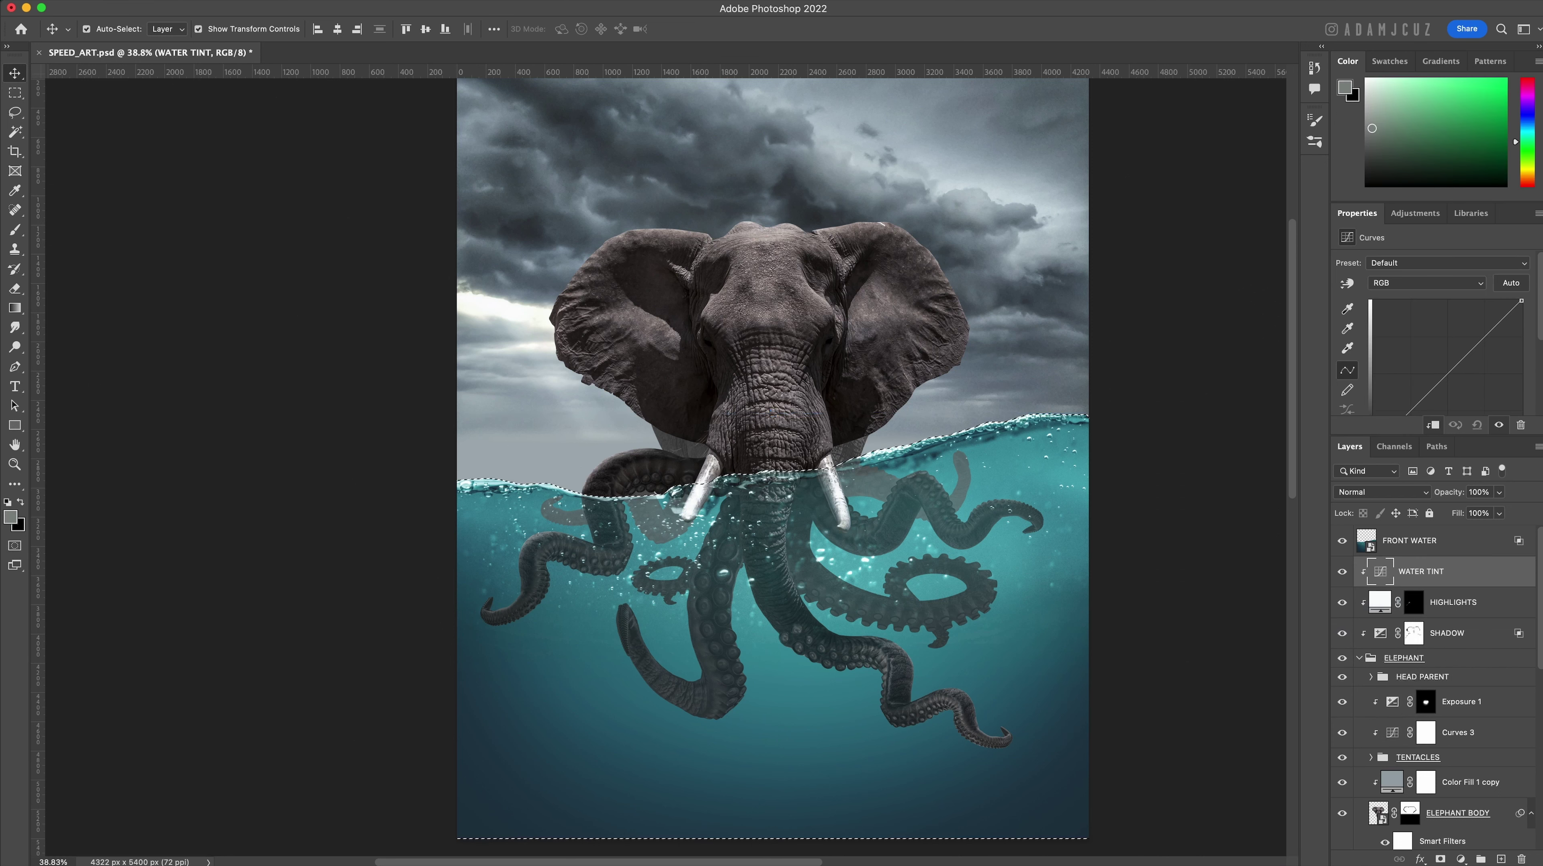
left_click(1441, 859)
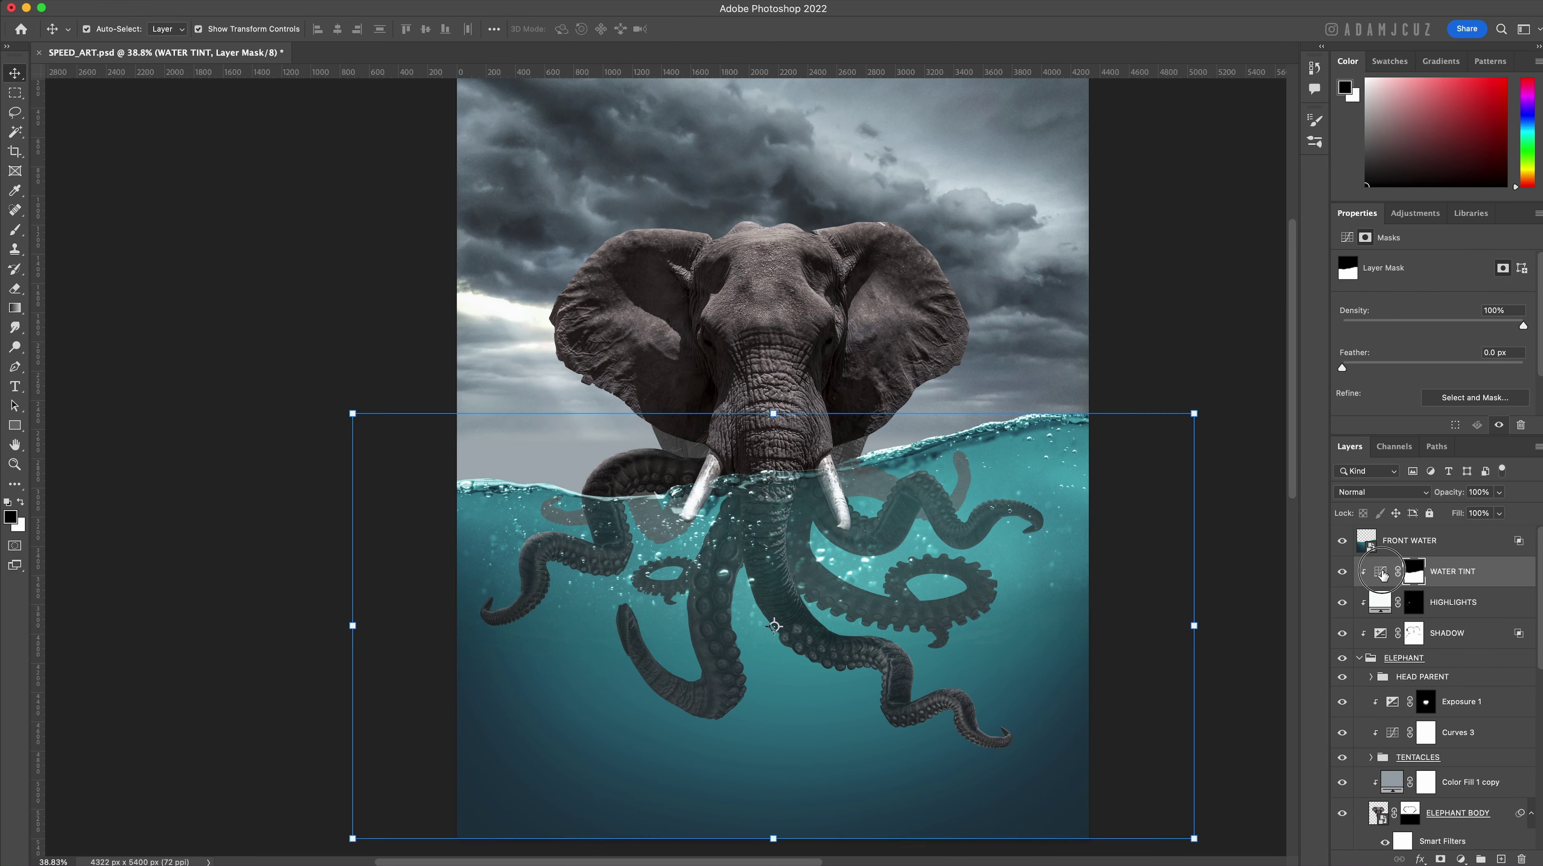
Lower the highlight end of the Red channel curve on WATER TINT to about half its height.
left_click_drag(1408, 445, 1408, 496)
left_click(1419, 283)
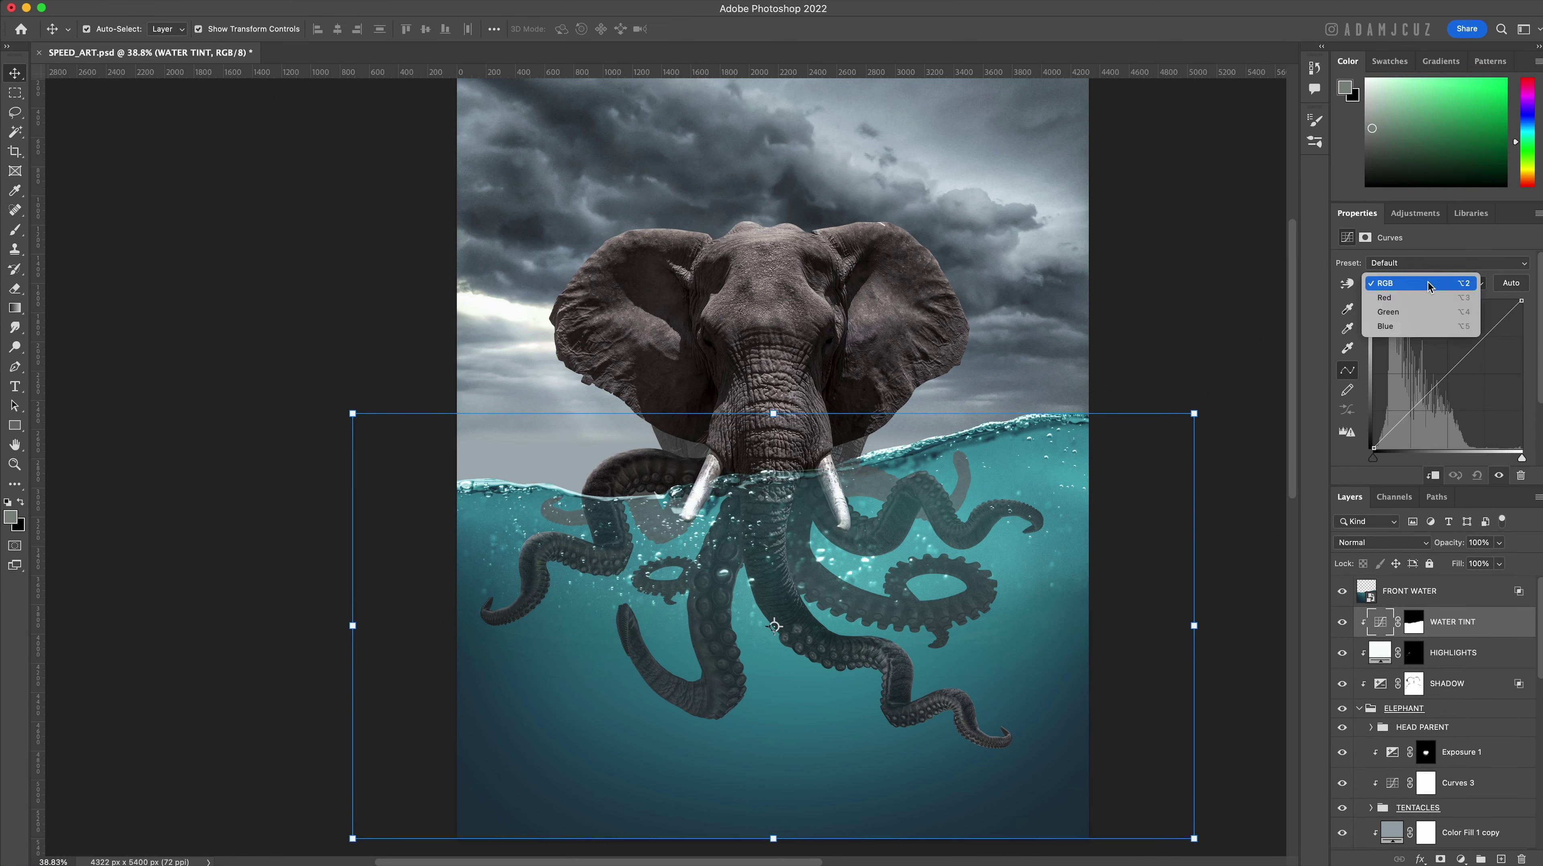
left_click(1386, 298)
left_click_drag(1523, 301, 1532, 374)
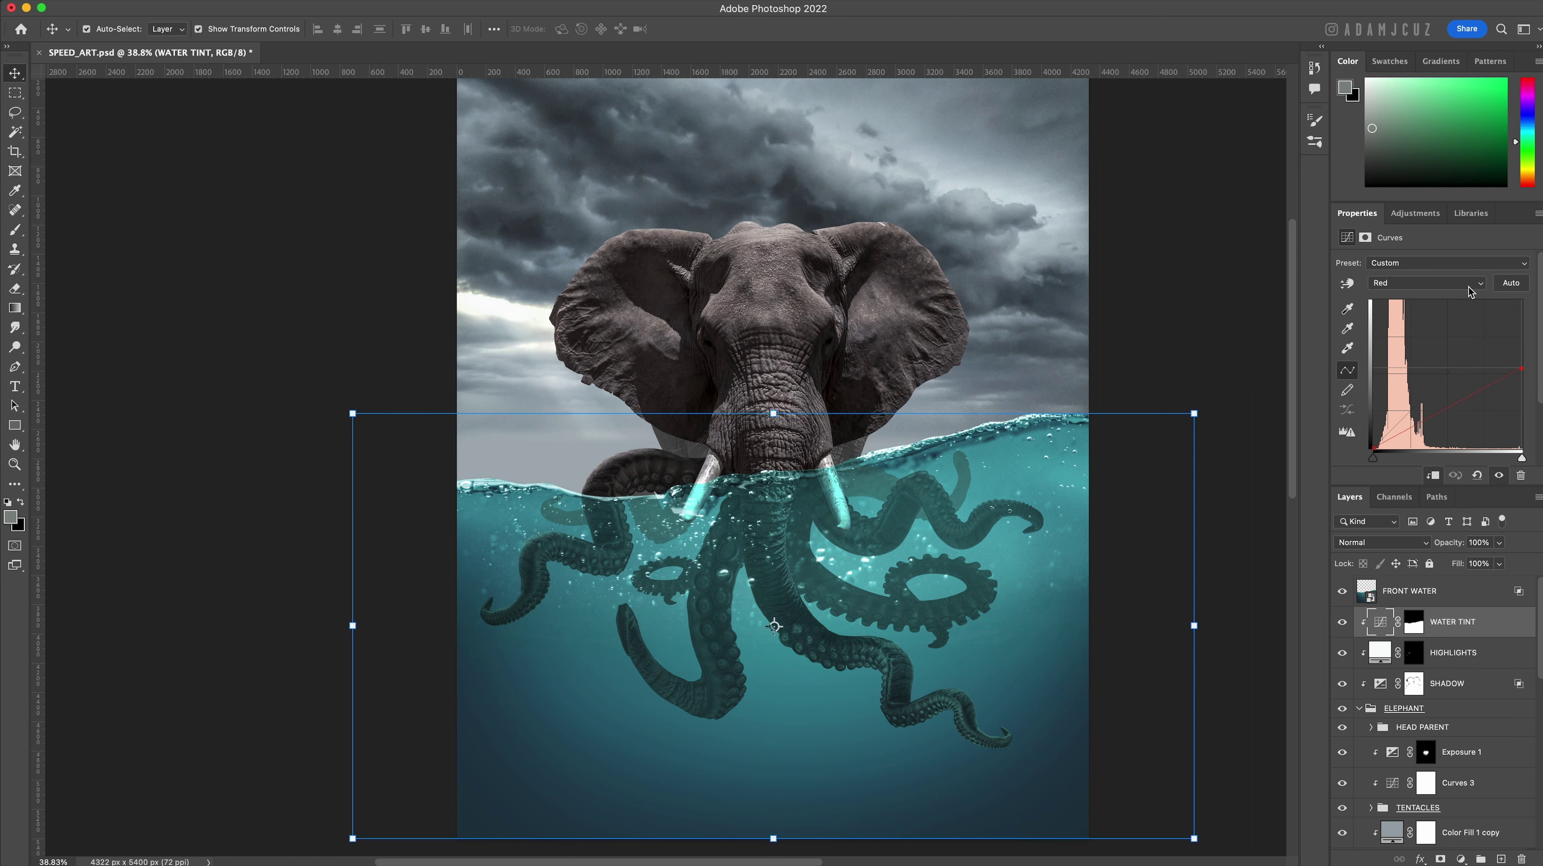
Strengthen the WATER TINT curve's Blue channel, slightly lower the highlight end of its RGB curve and save the document.
left_click(1449, 284)
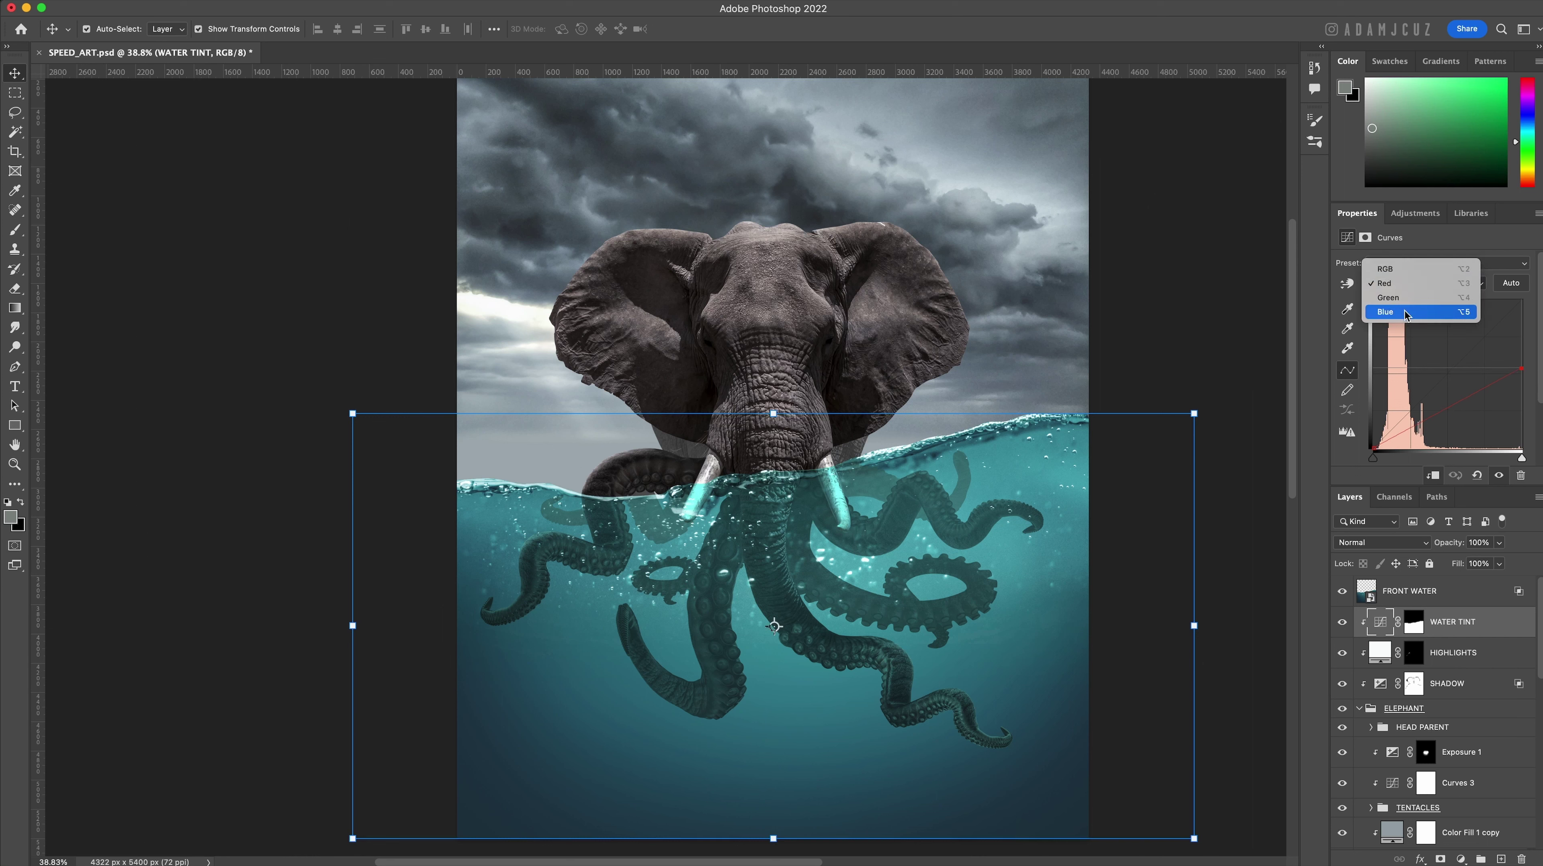
key("Return")
mouse_move(1523, 305)
left_mouse_down()
mouse_move(1498, 302)
mouse_move(1523, 322)
left_mouse_up()
key("super+s")
left_click(1437, 283)
left_click(1406, 242)
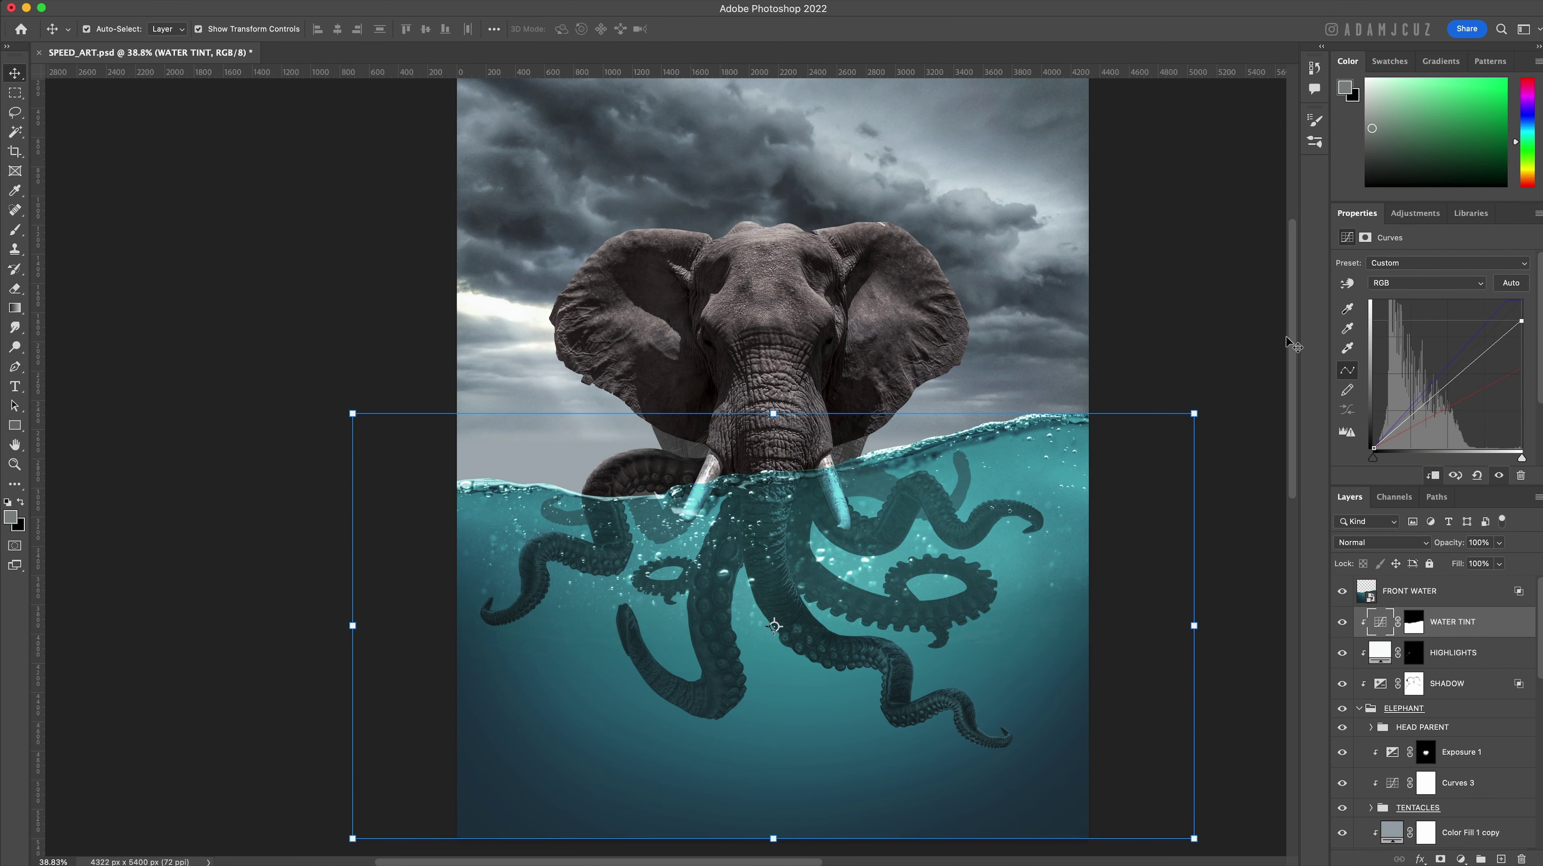
key("super+s")
Set the FAR BACK group's opacity to 70%.
scroll(1293, 345, "down", 2)
scroll(1436, 714, "down", 8)
scroll(1448, 658, "up", 1)
left_click(1456, 627)
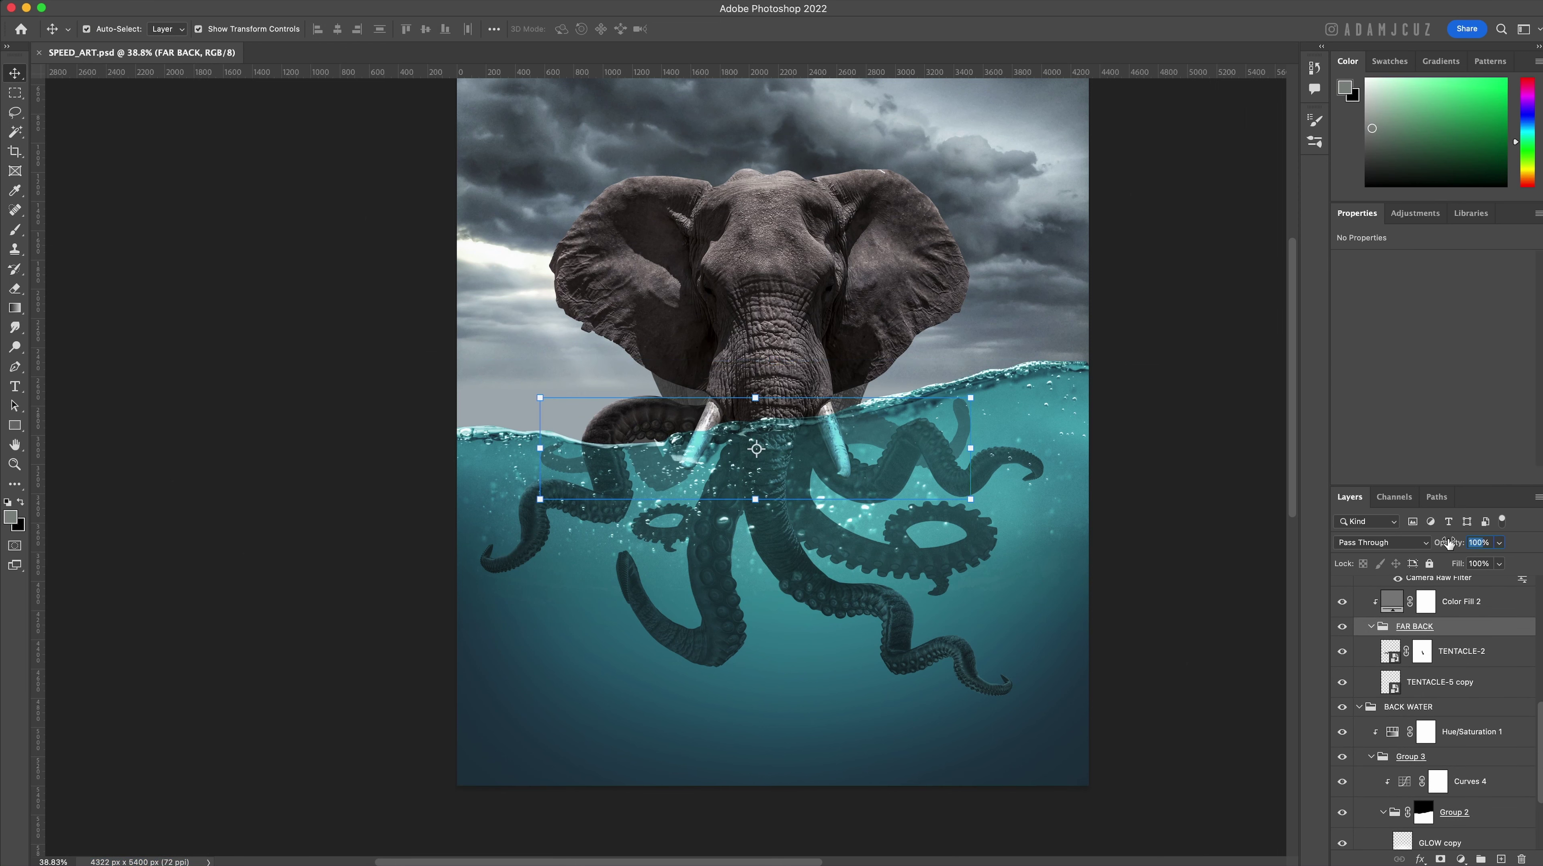
Set the opacity of the BACK group inside TENTACLES to 80%, deselect it and save the document.
scroll(1456, 643, "up", 5)
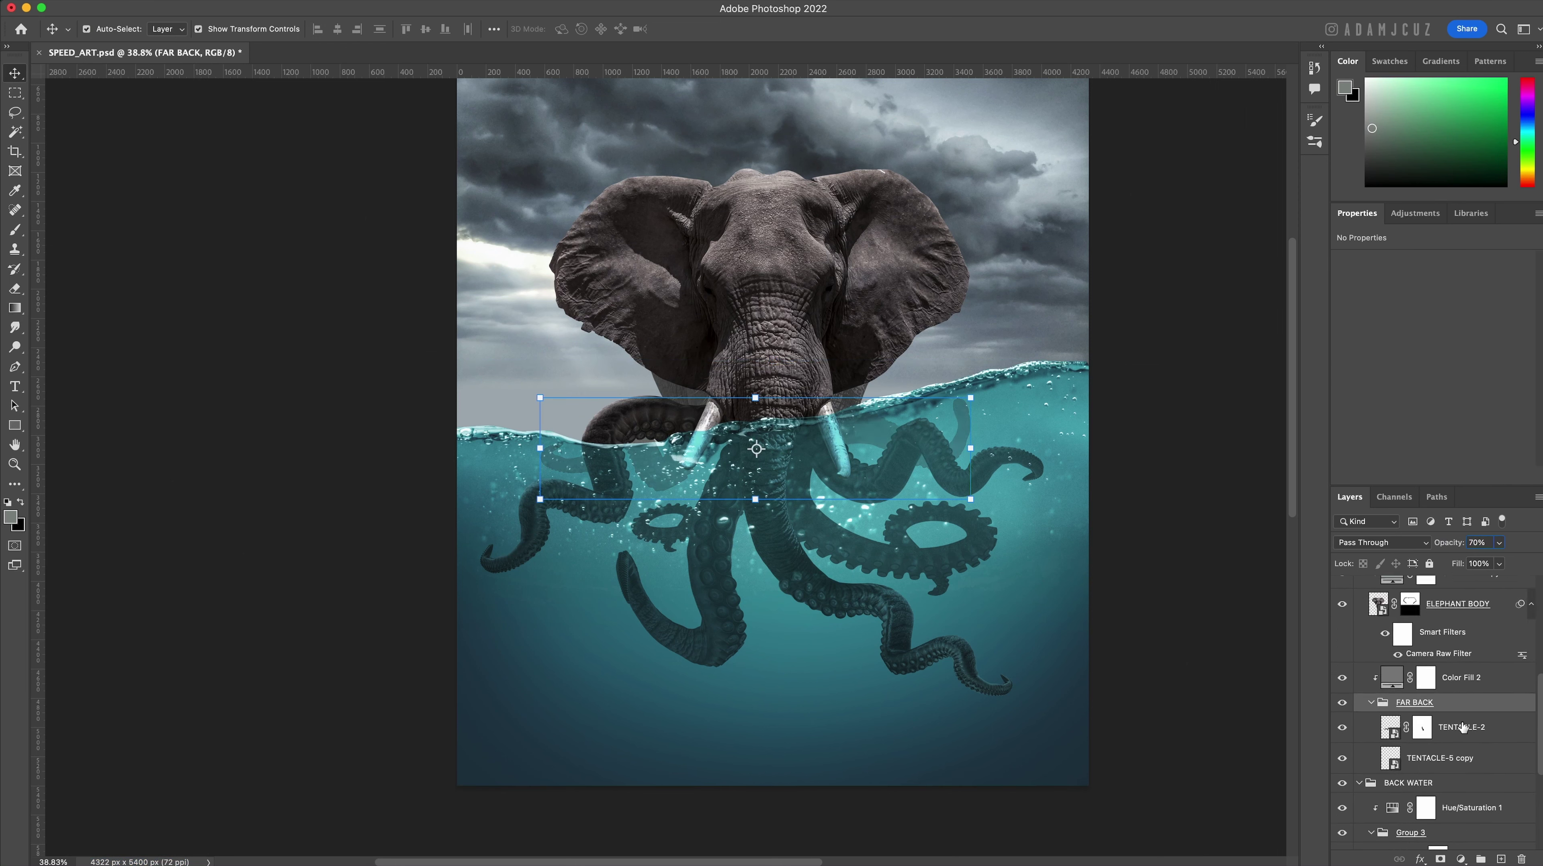
left_click(1486, 718)
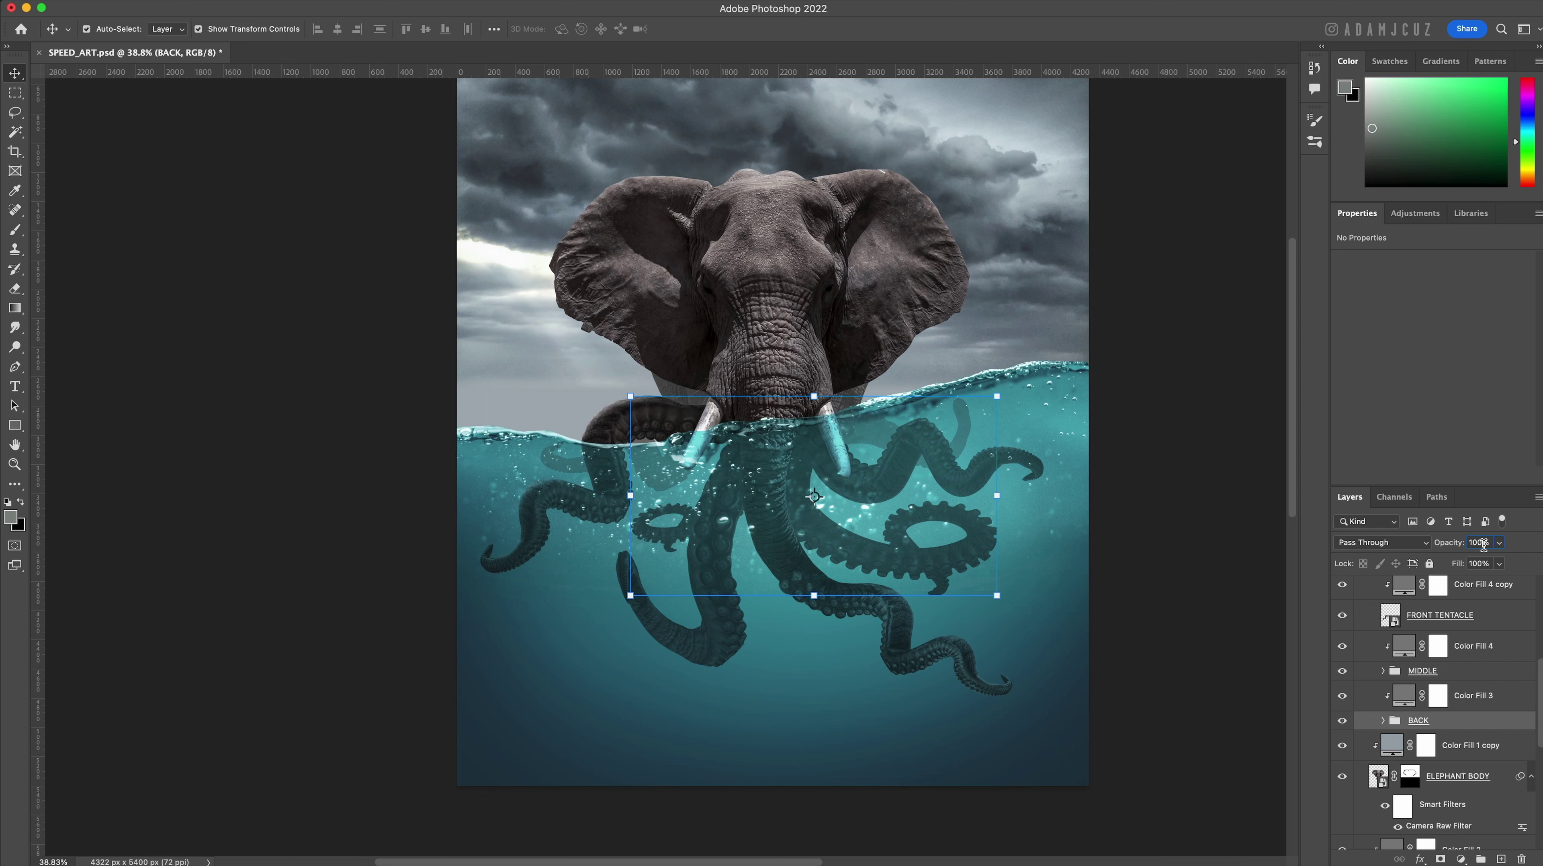
left_click_drag(1481, 545, 1461, 549)
type("80")
key("Return")
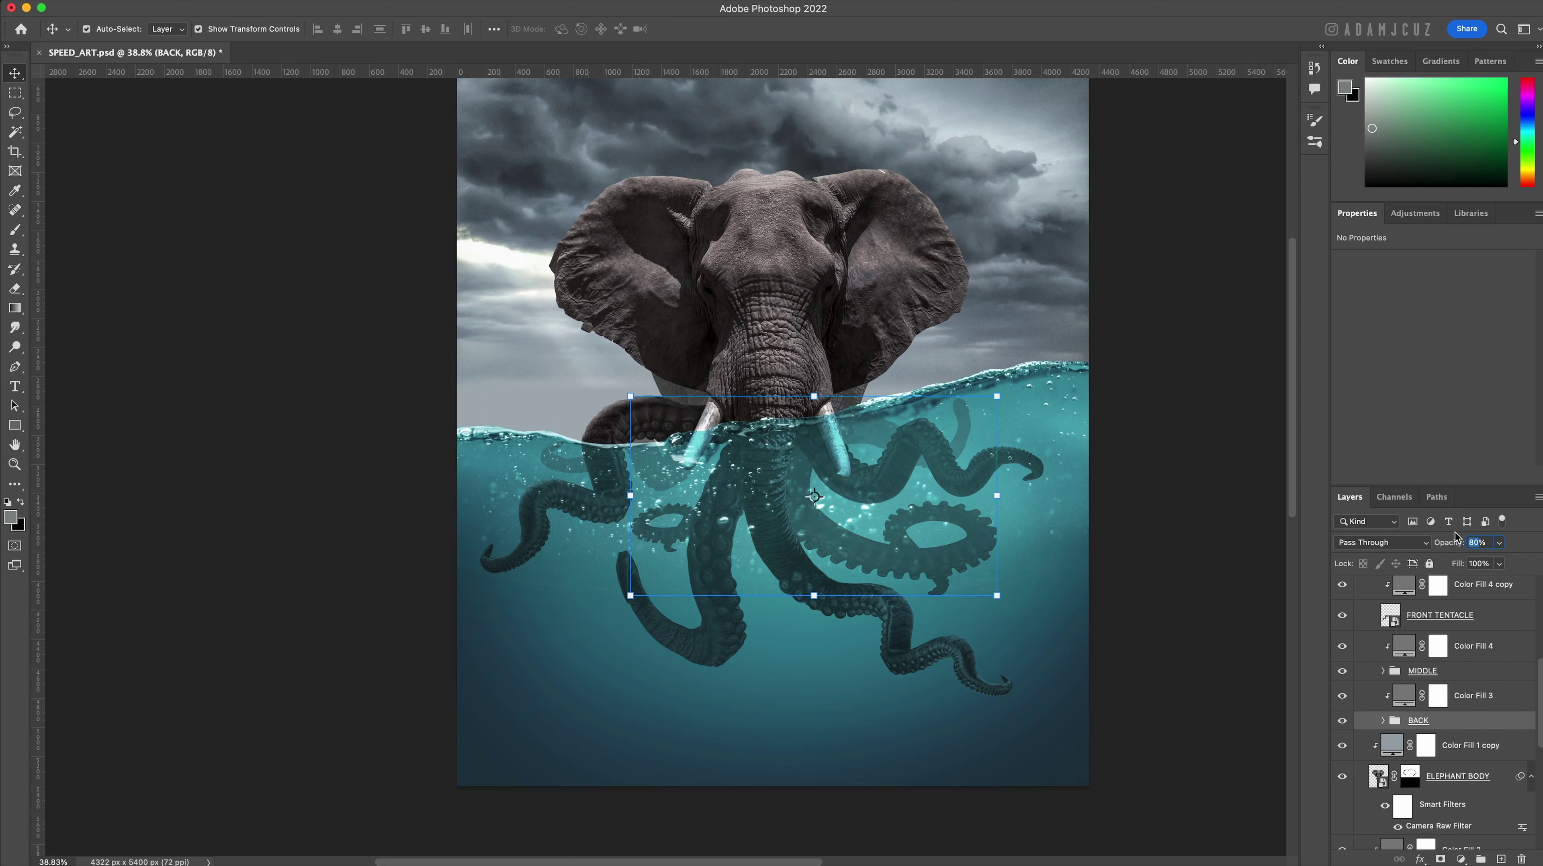
left_click(1194, 553)
key("cmd+s")
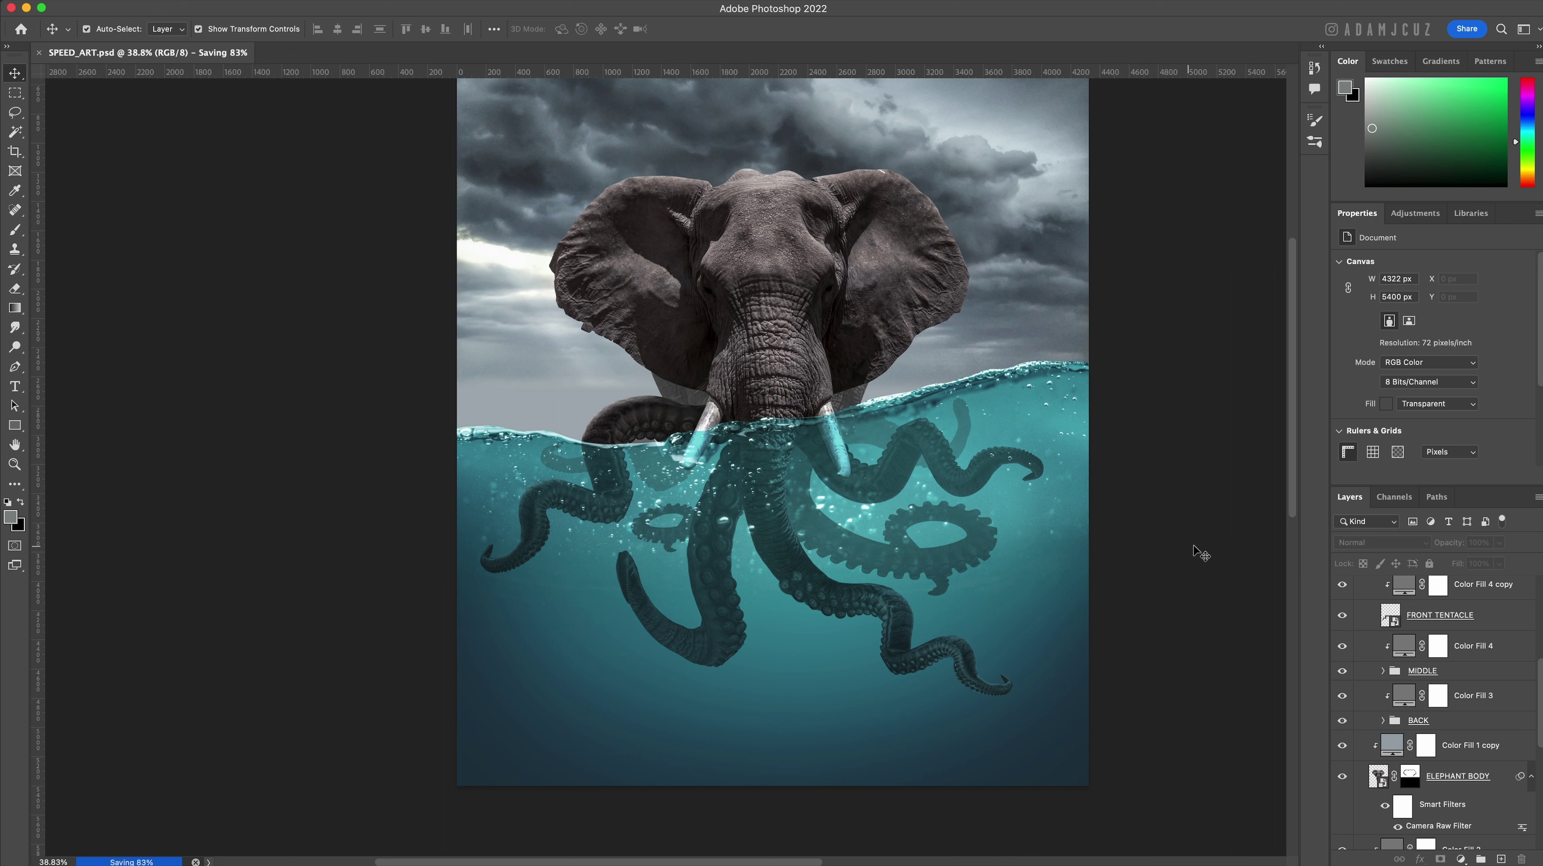
Collapse the ELEPHANT group and add a Gradient Map adjustment layer above WATER TINT, clipped to the elephant.
scroll(1462, 725, "up", 5)
scroll(1464, 726, "up", 3)
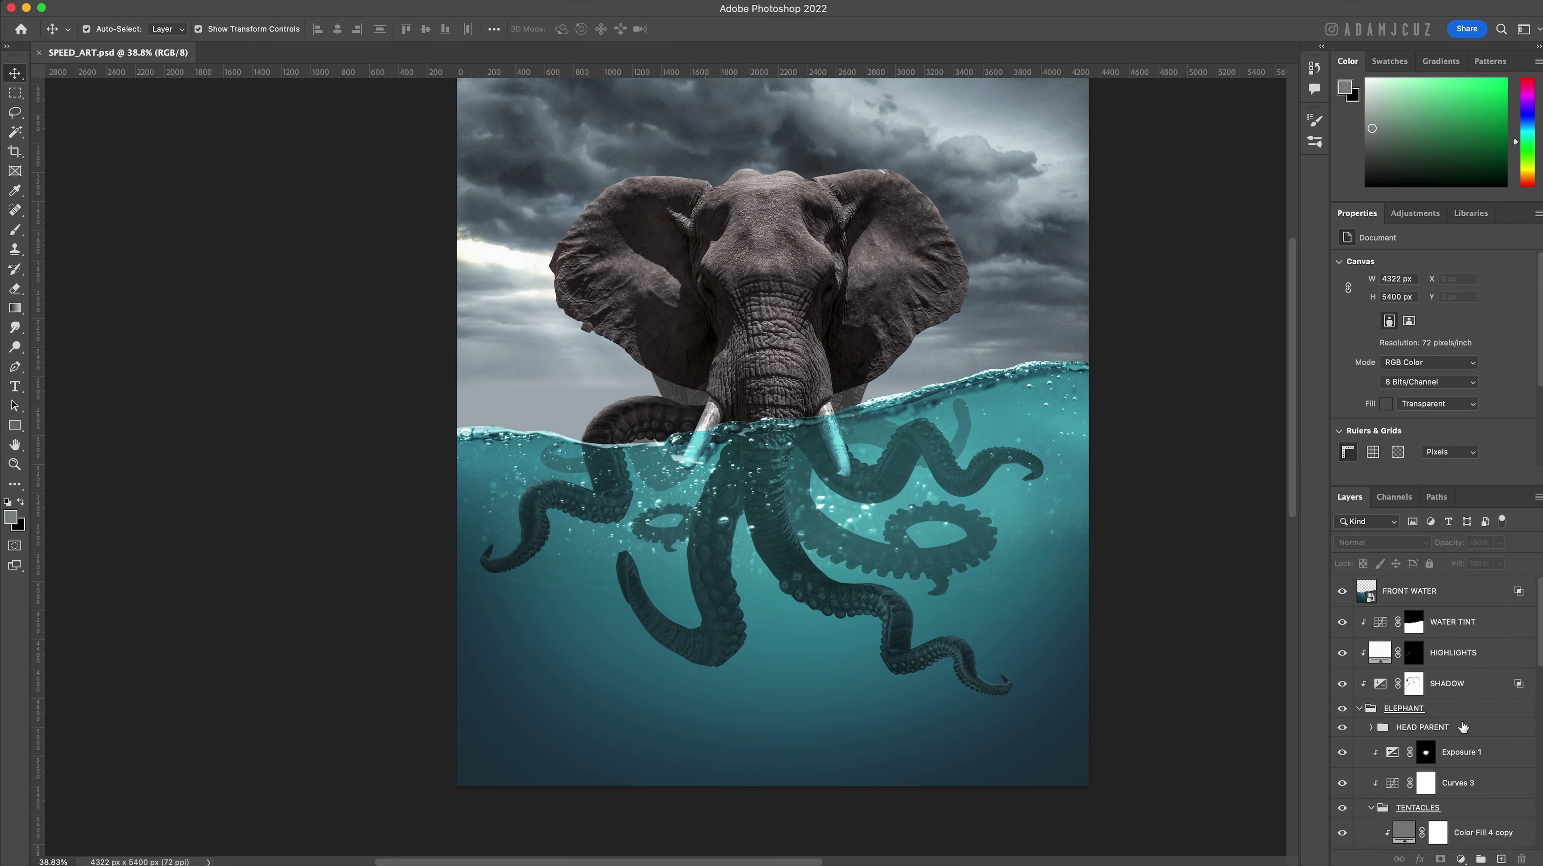
left_click(1361, 708)
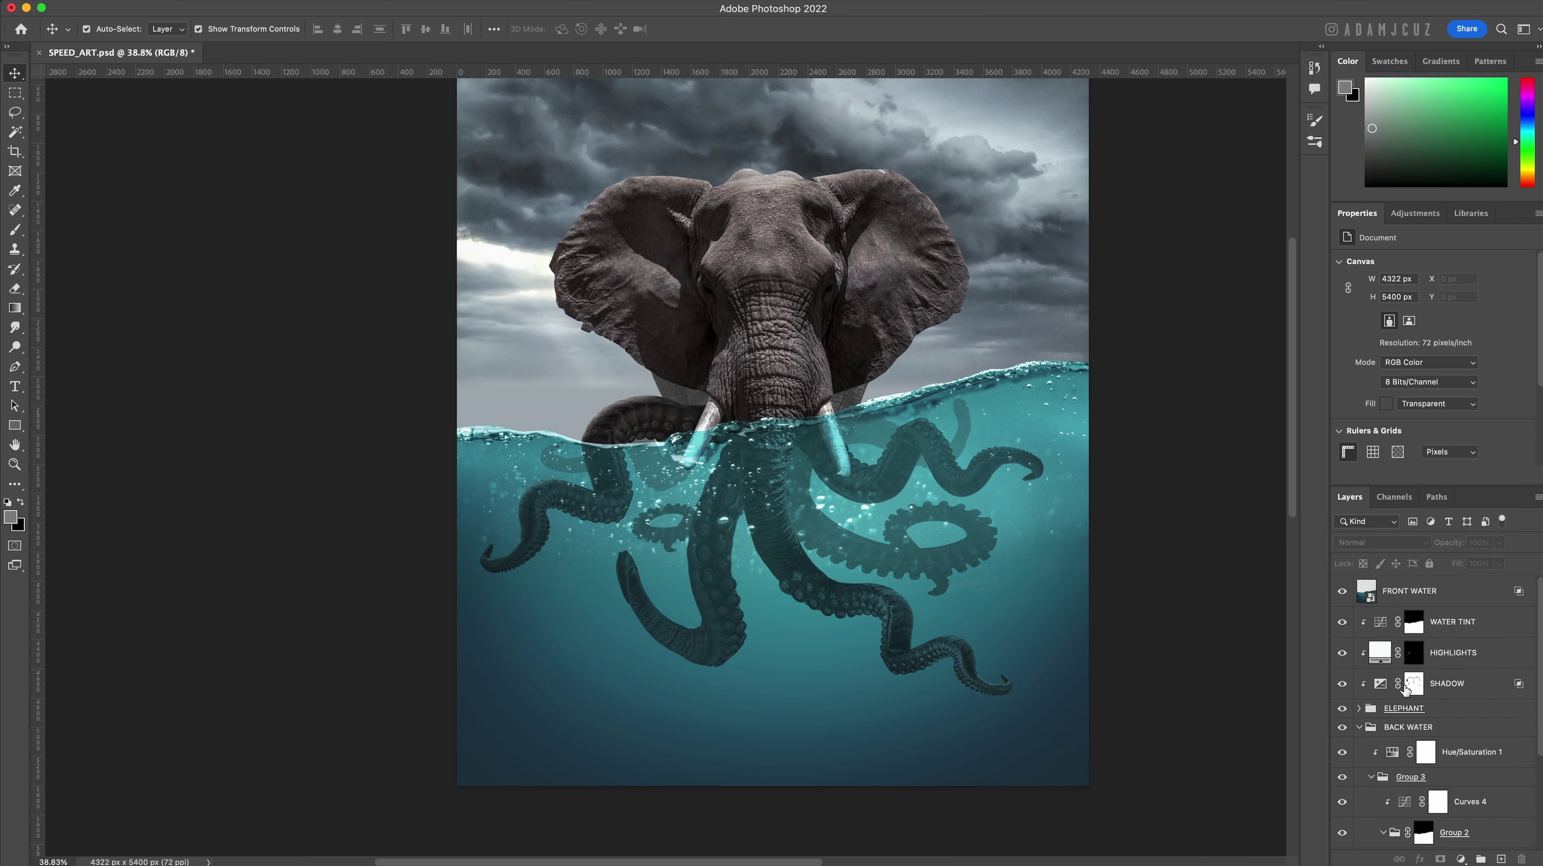
left_click(1385, 631)
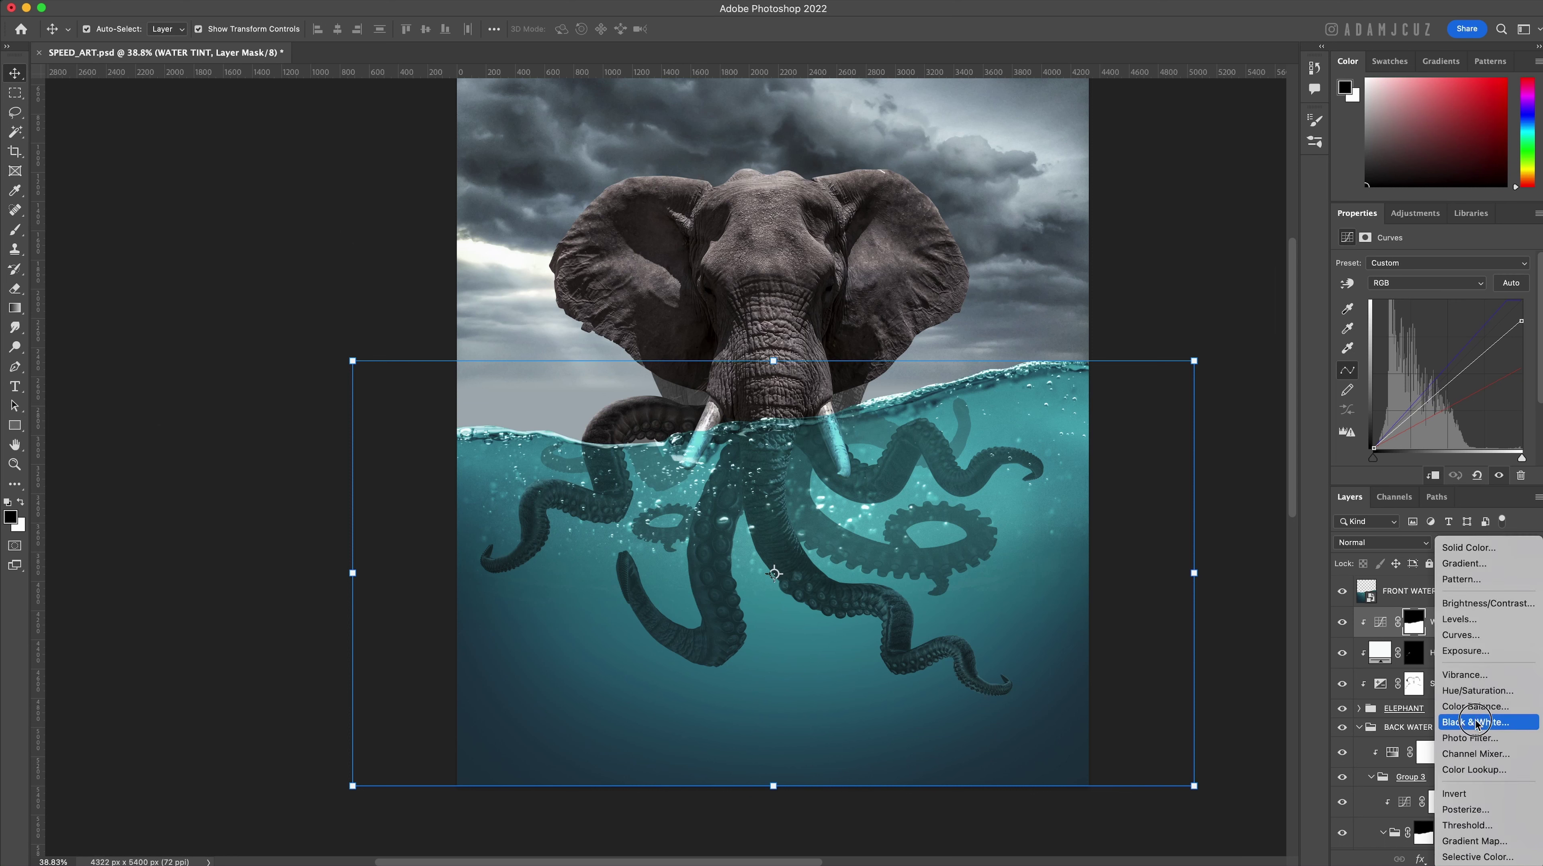
left_click(1474, 841)
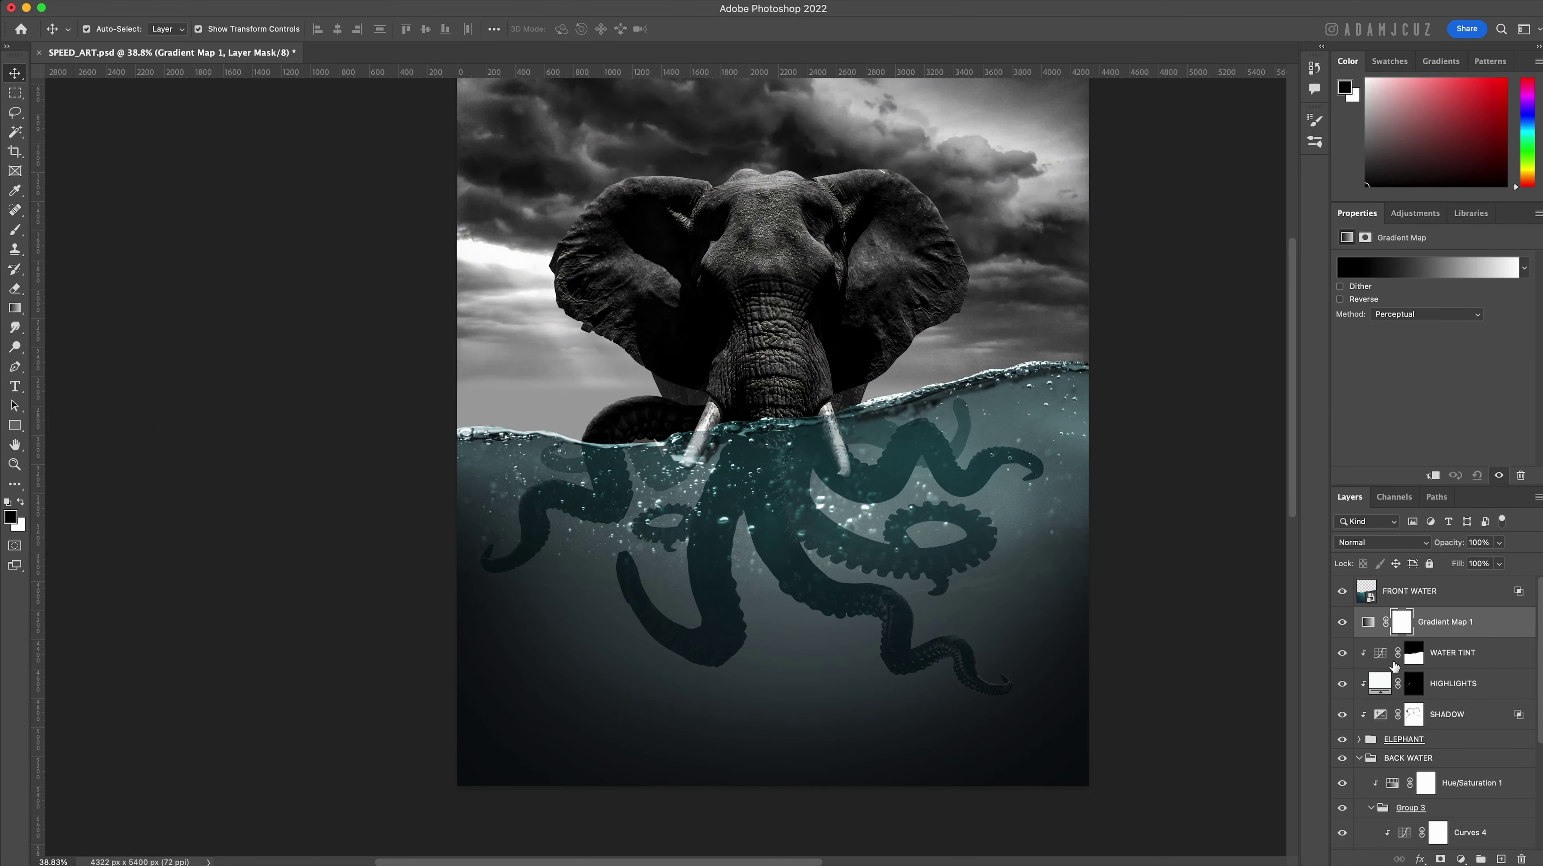
left_click(1396, 637, "alt")
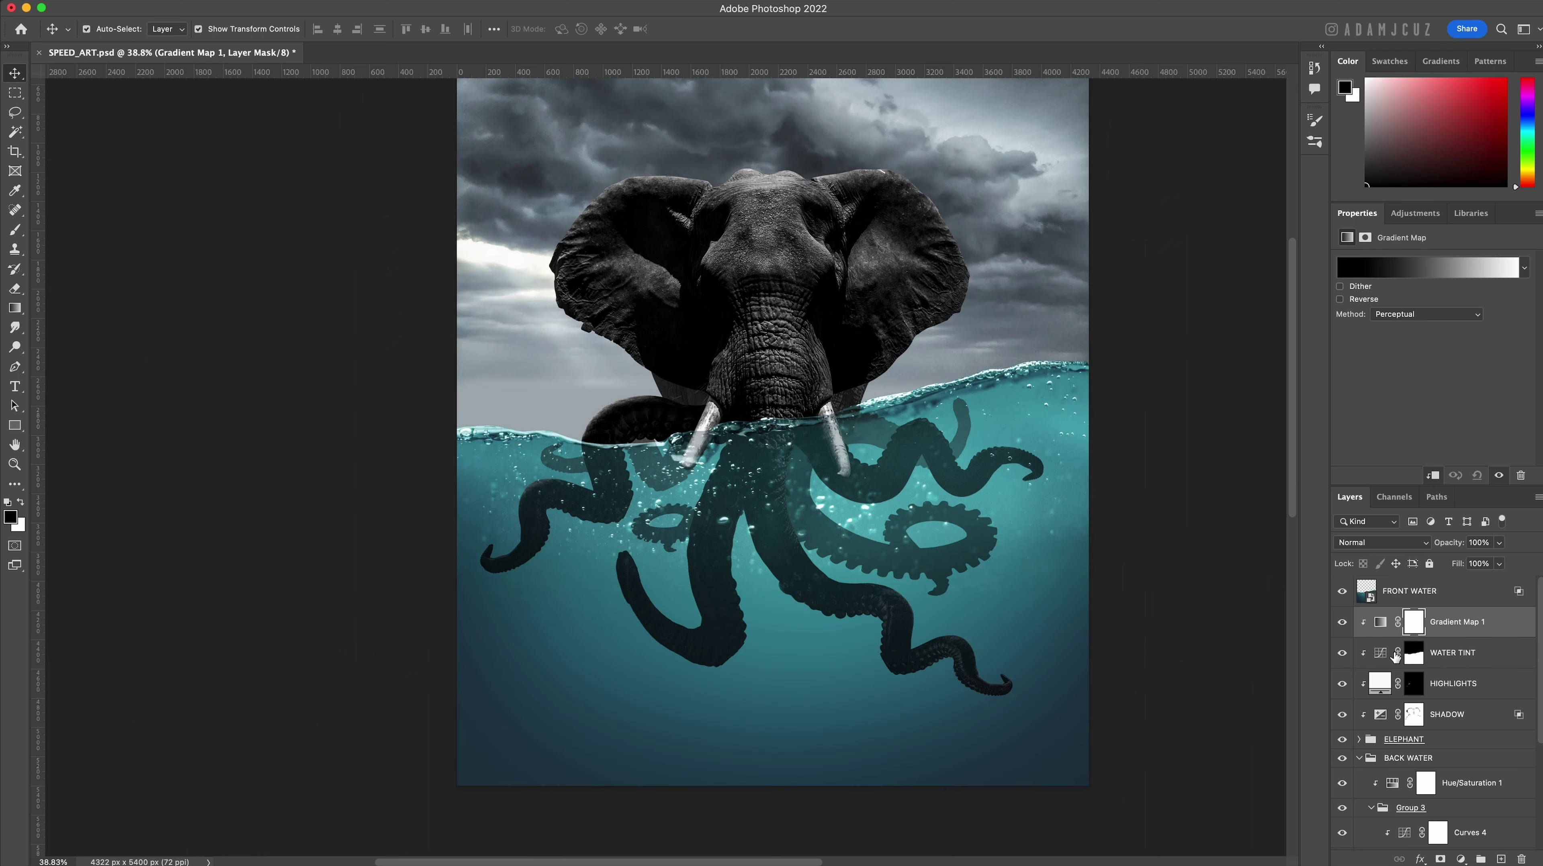
Replace the Gradient Map layer's mask with an inverted copy of the WATER TINT mask that covers only the above-water area.
left_click(1414, 656, "super")
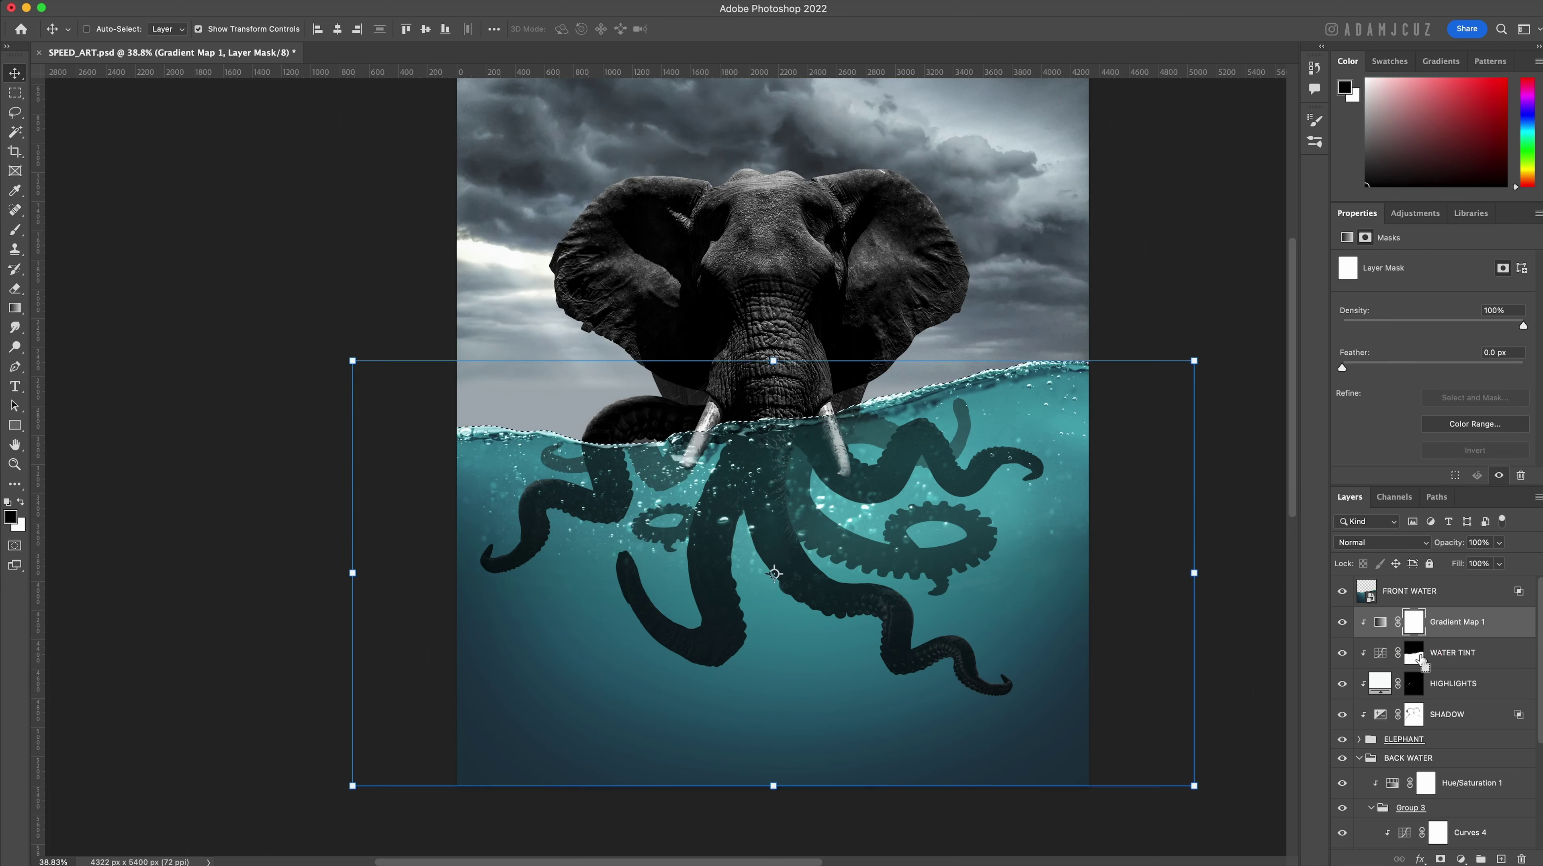
right_click(1414, 631)
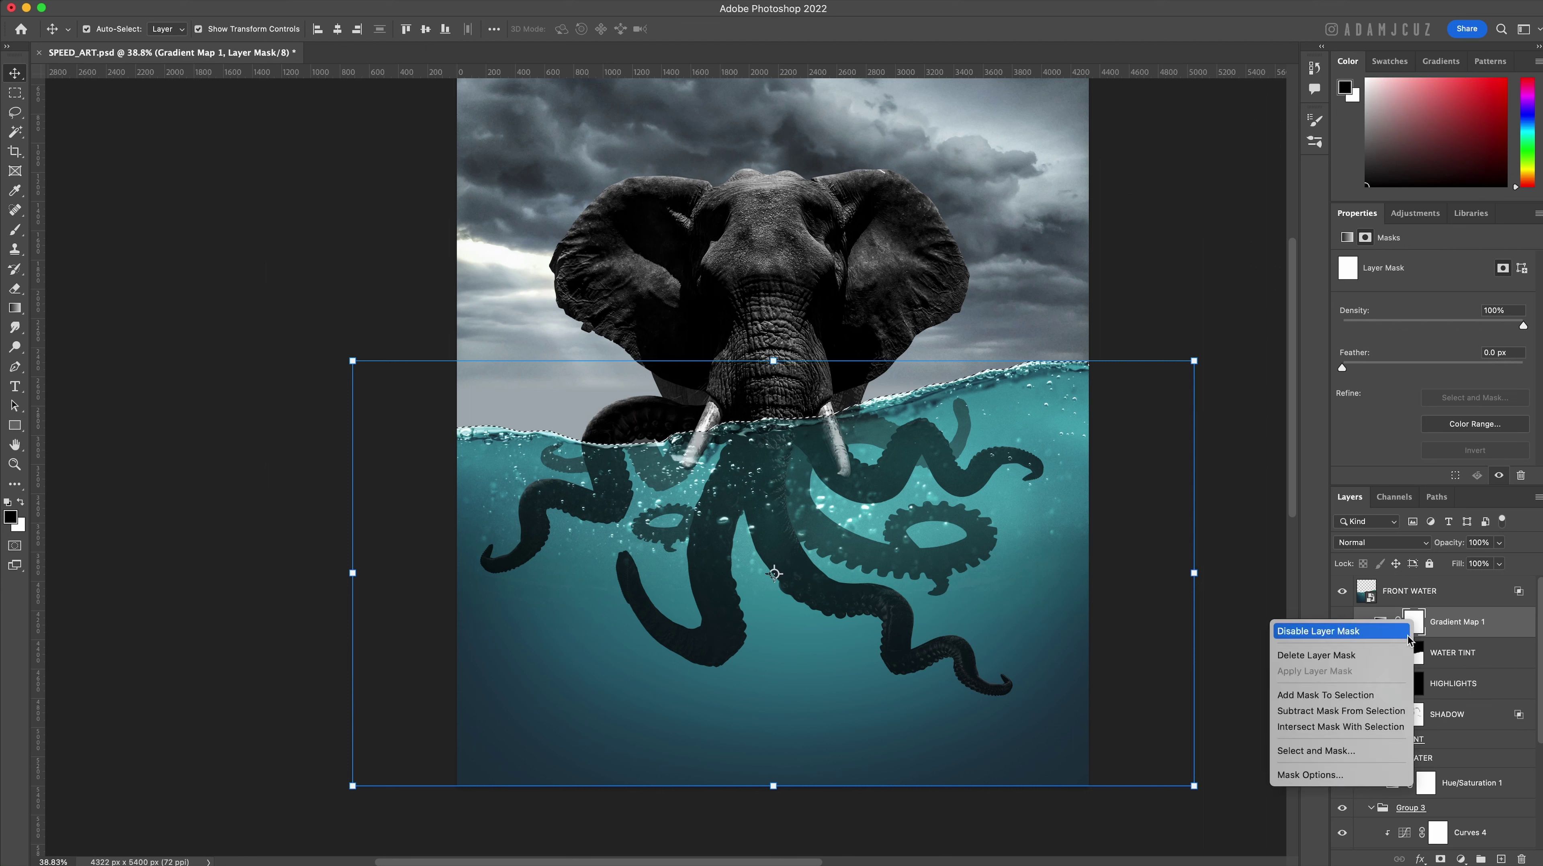
left_click(1396, 655)
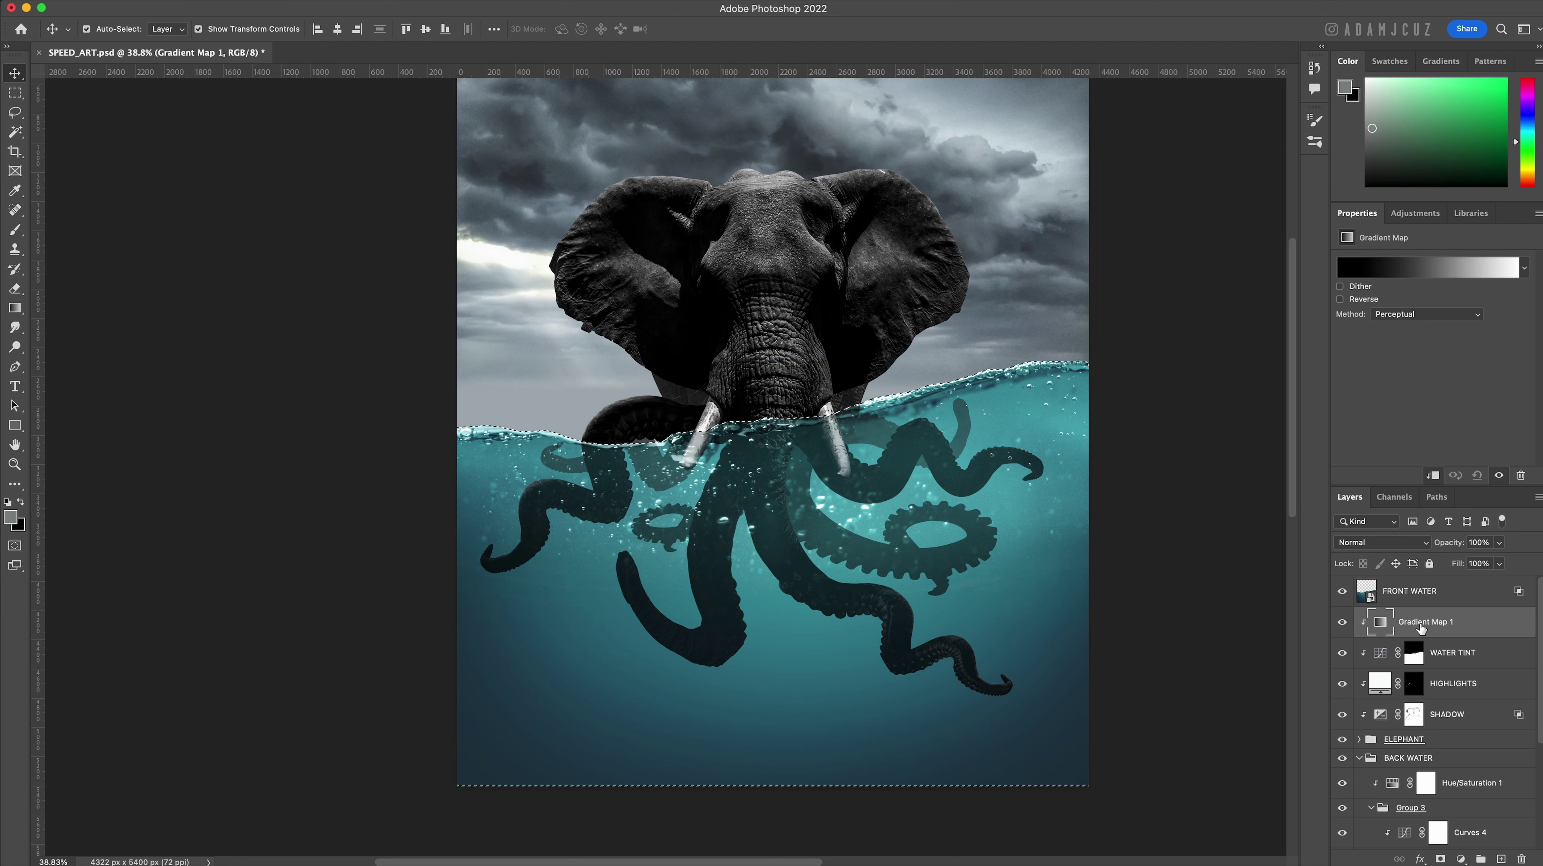
left_click(1441, 859)
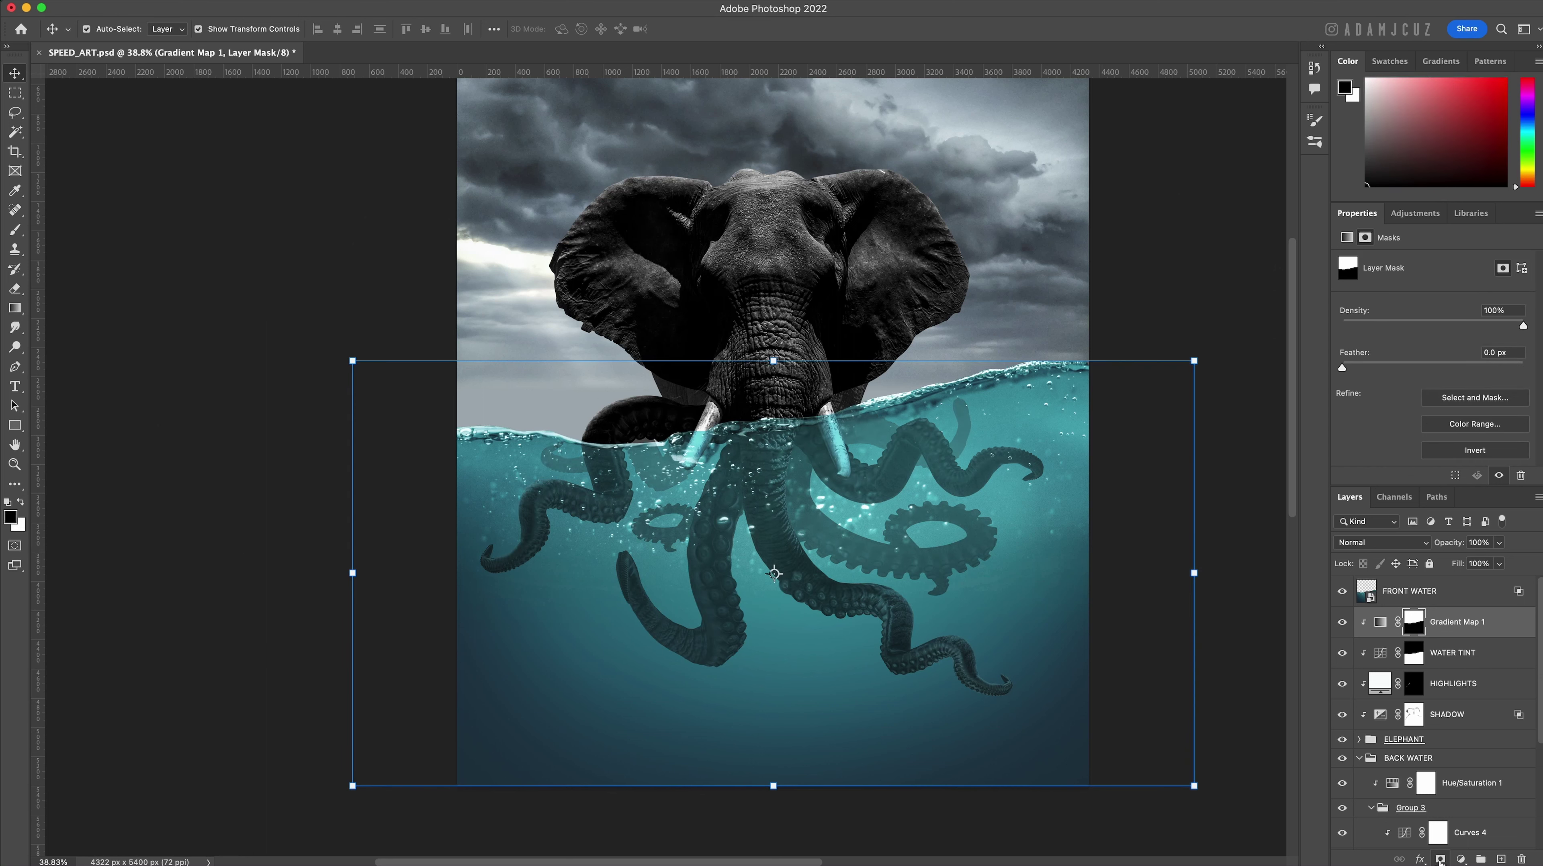
Rename the Gradient Map layer to TOP COLOUR.
double_click(1456, 622)
type("TOP COL")
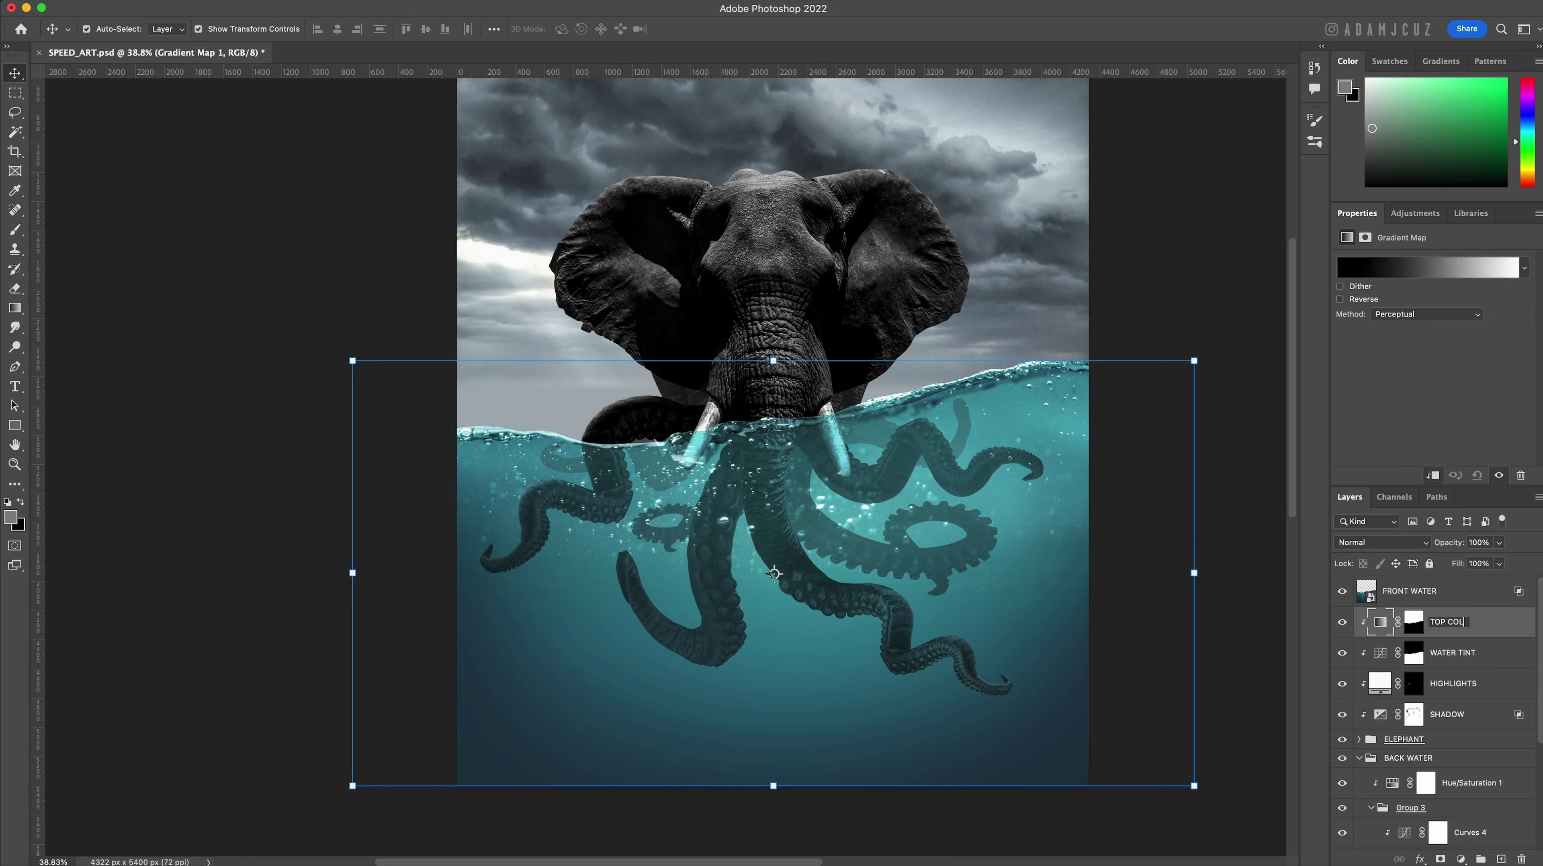
type("OUR")
key("Return")
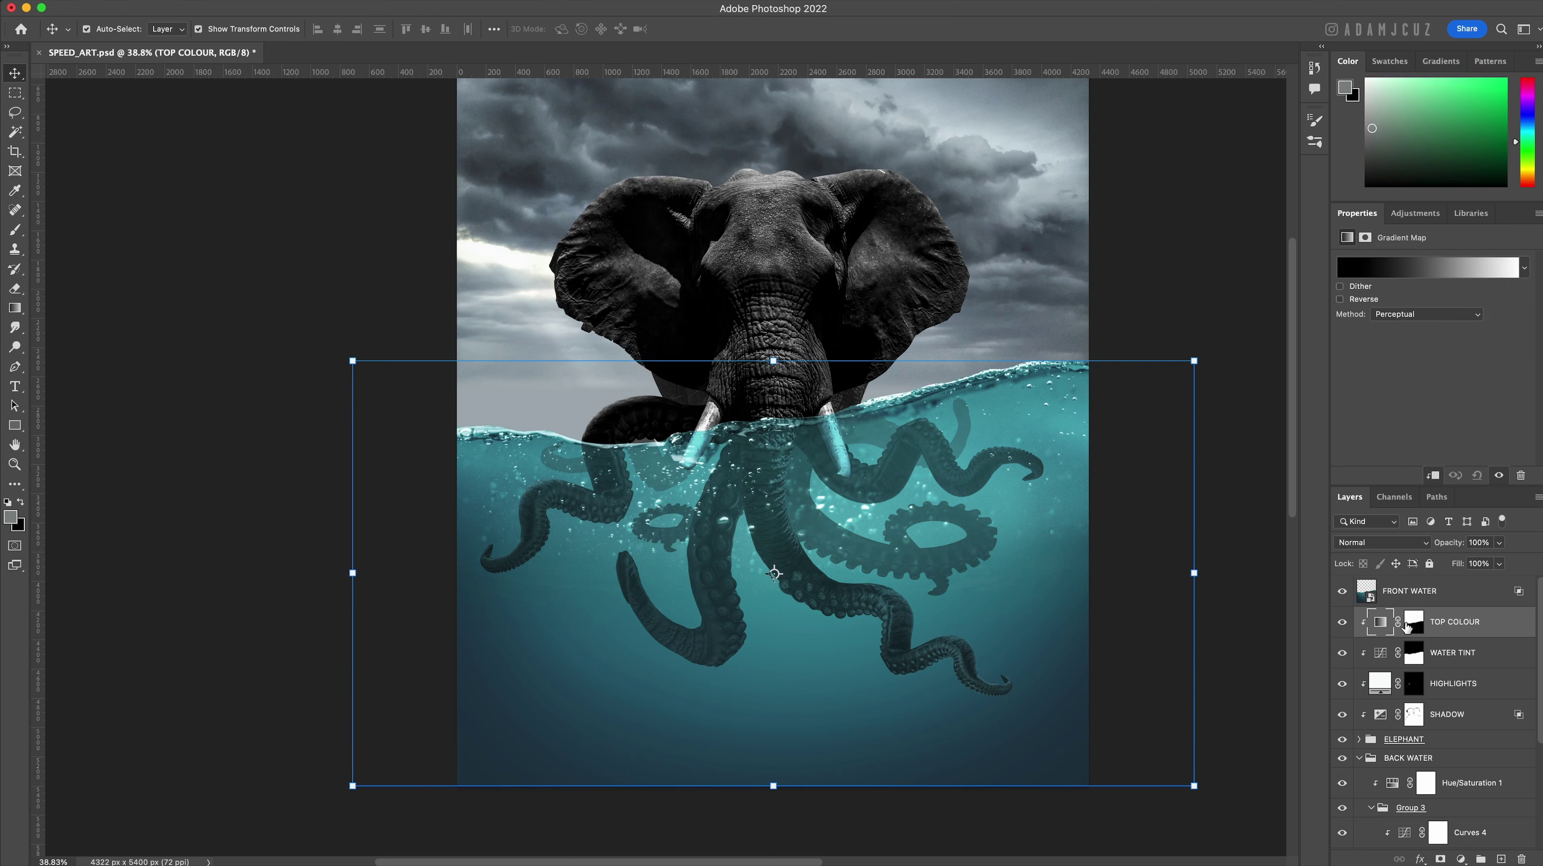
Set the gradient map's black stop to a dark blue-grey sampled from the storm clouds near the image's left edge.
left_click(1369, 268)
double_click(1109, 411)
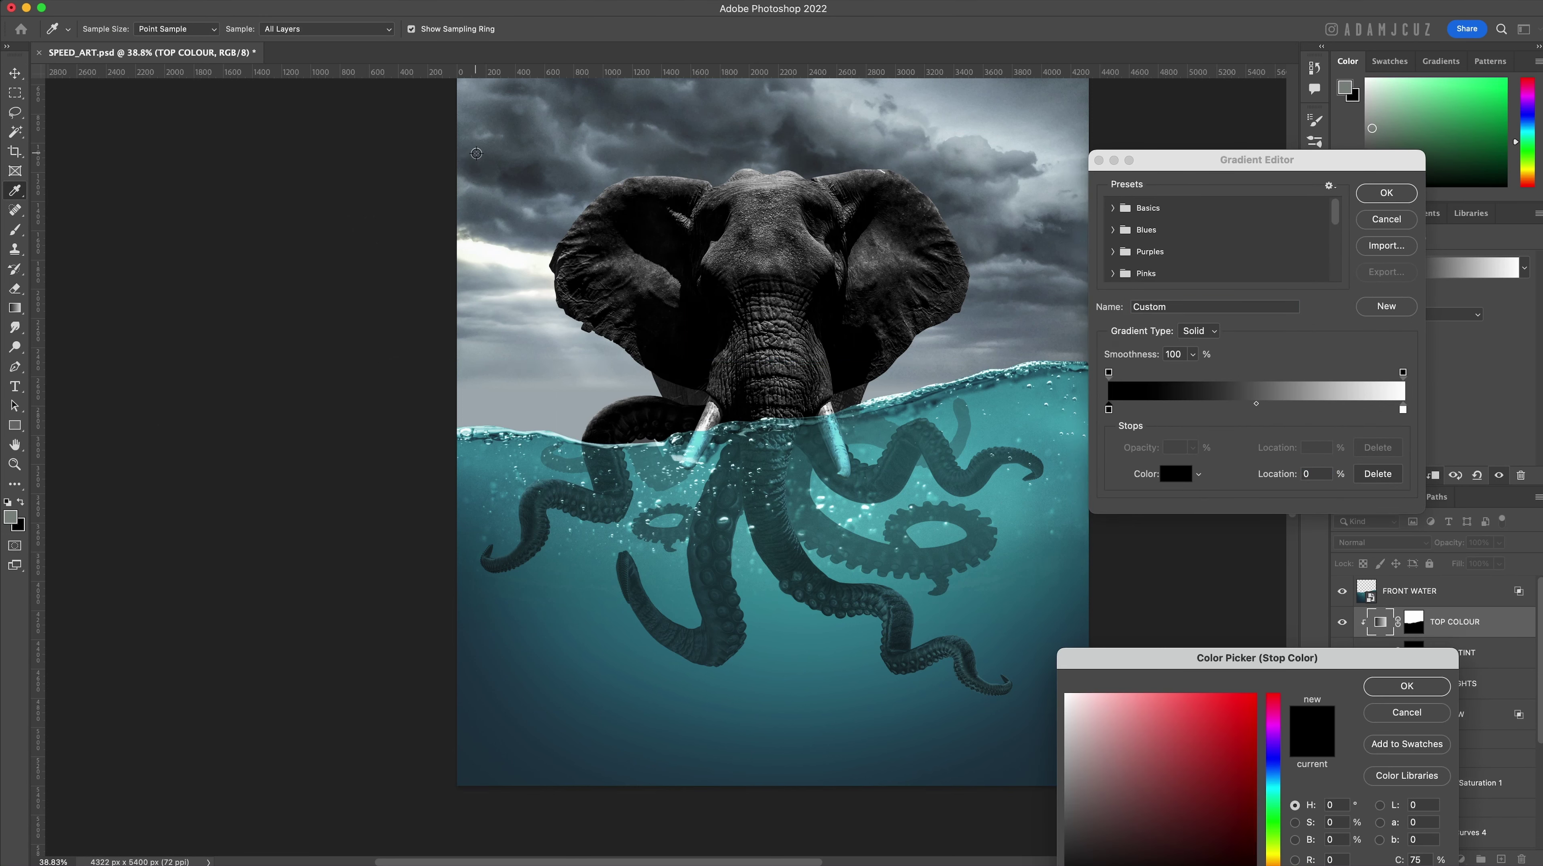
left_click(501, 179)
left_click(480, 172)
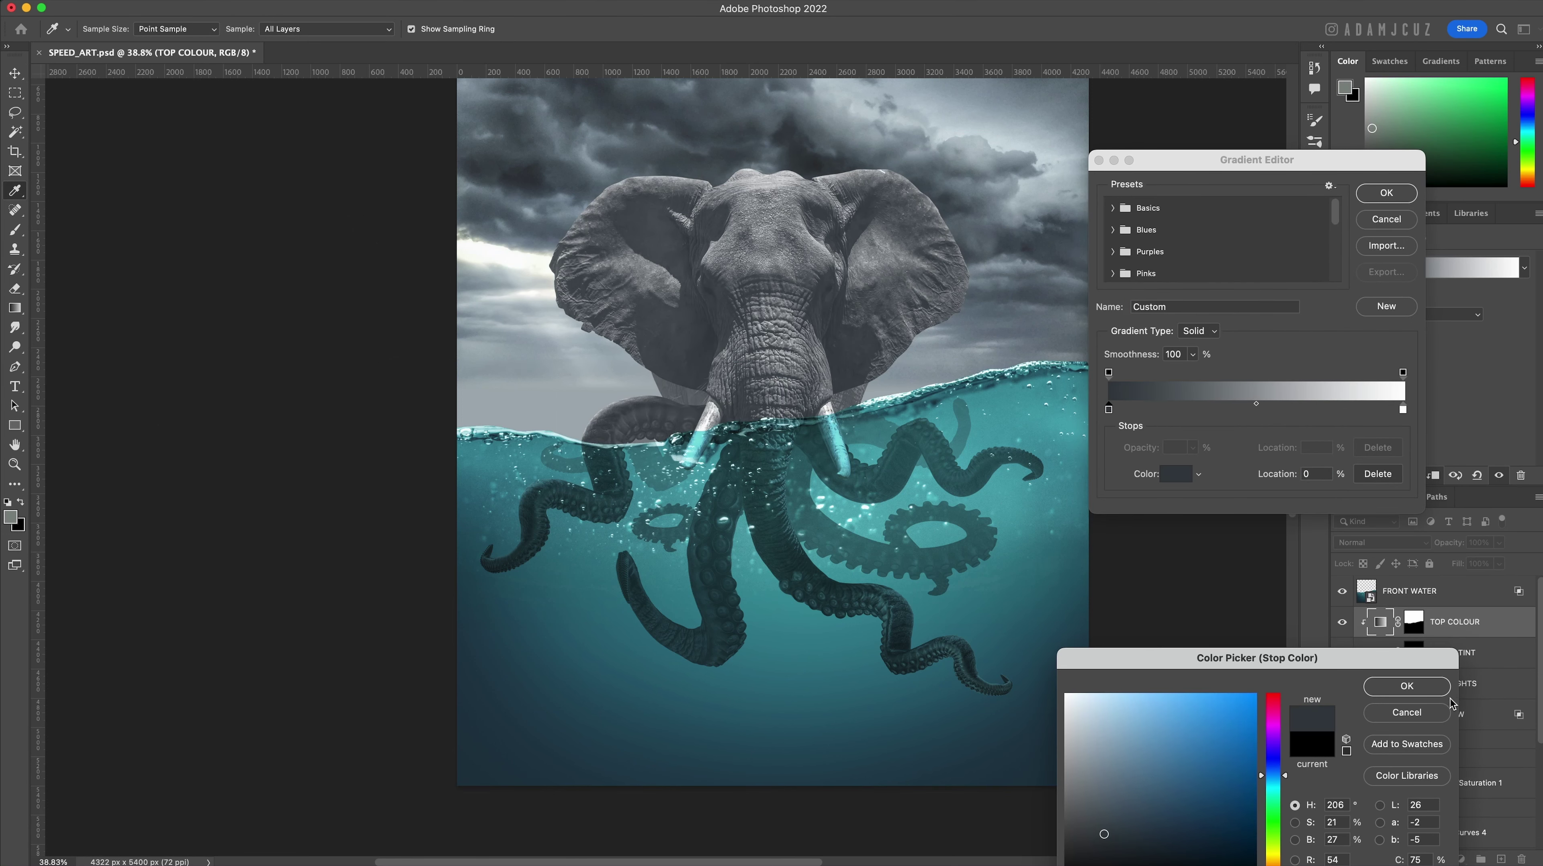
left_click(1431, 687)
Set the gradient's white stop to the bright sky colour beside the left ear and the TOP COLOUR opacity to 15%.
double_click(1403, 410)
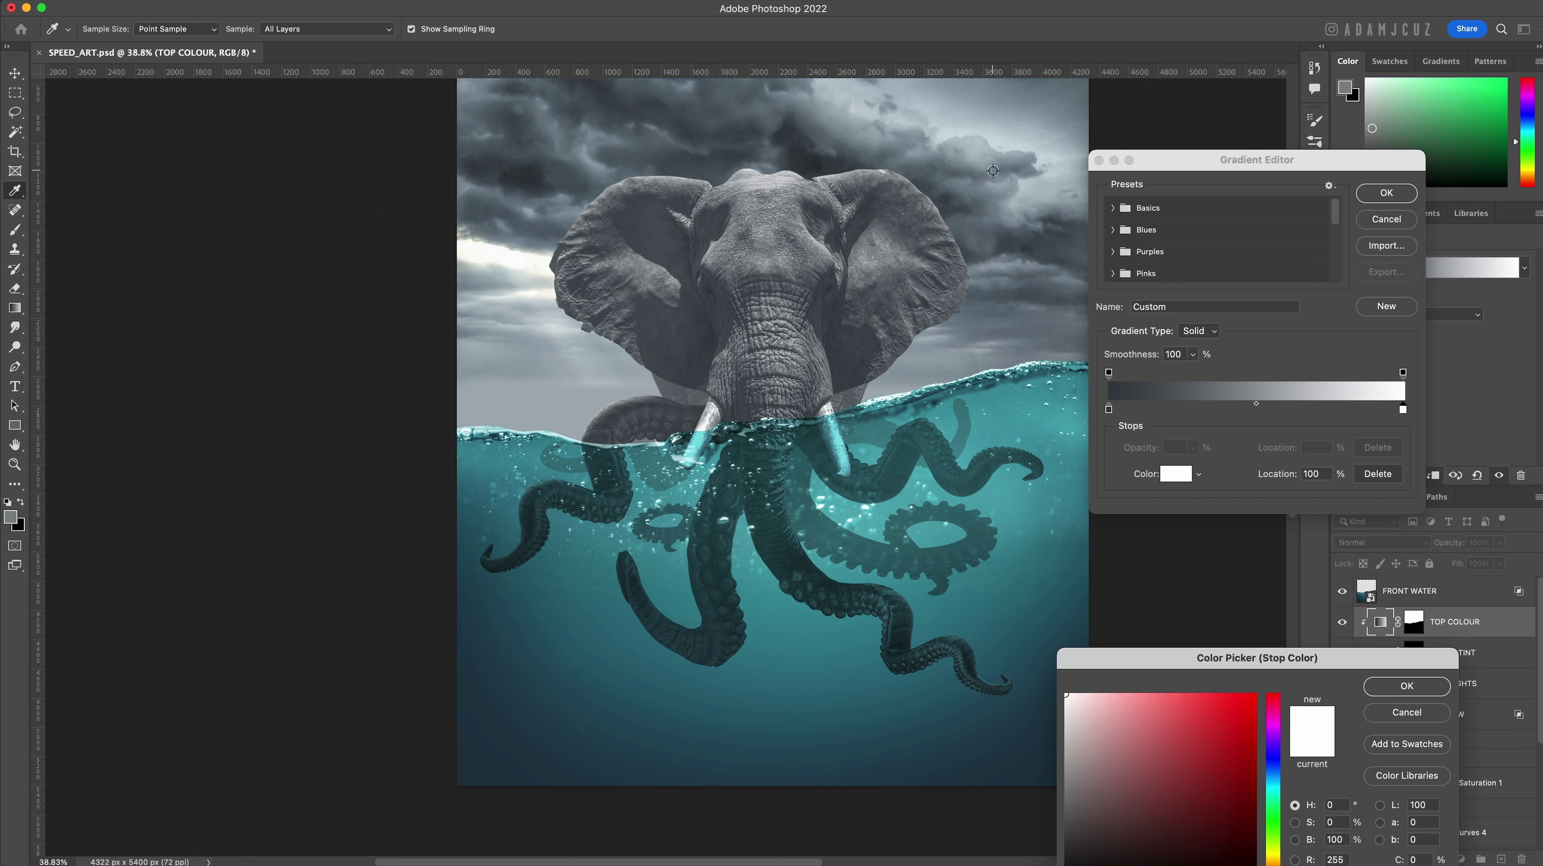
left_click(475, 260)
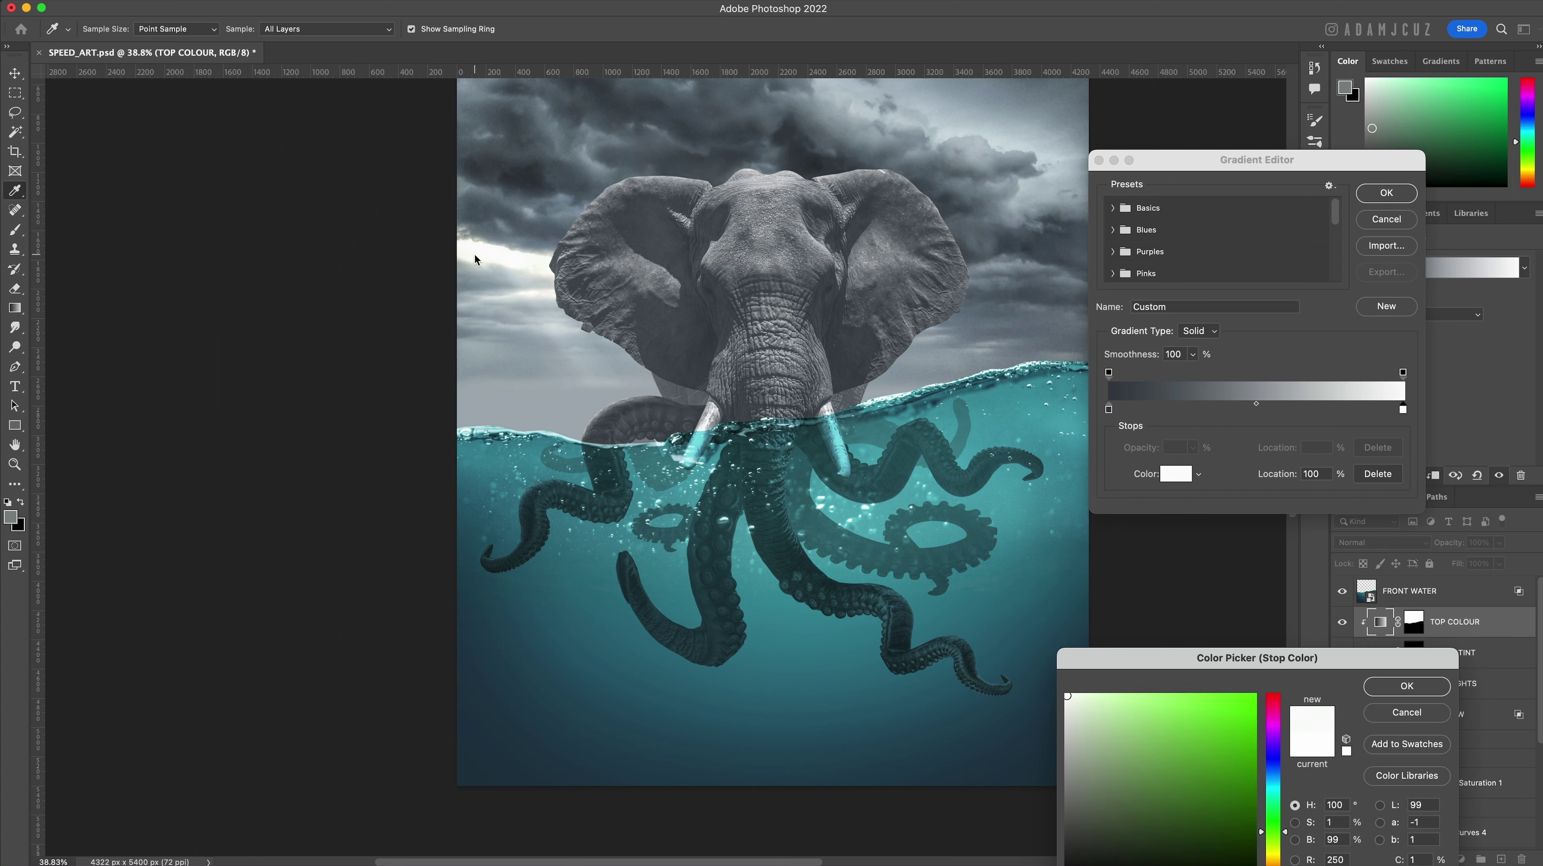
left_click(1406, 686)
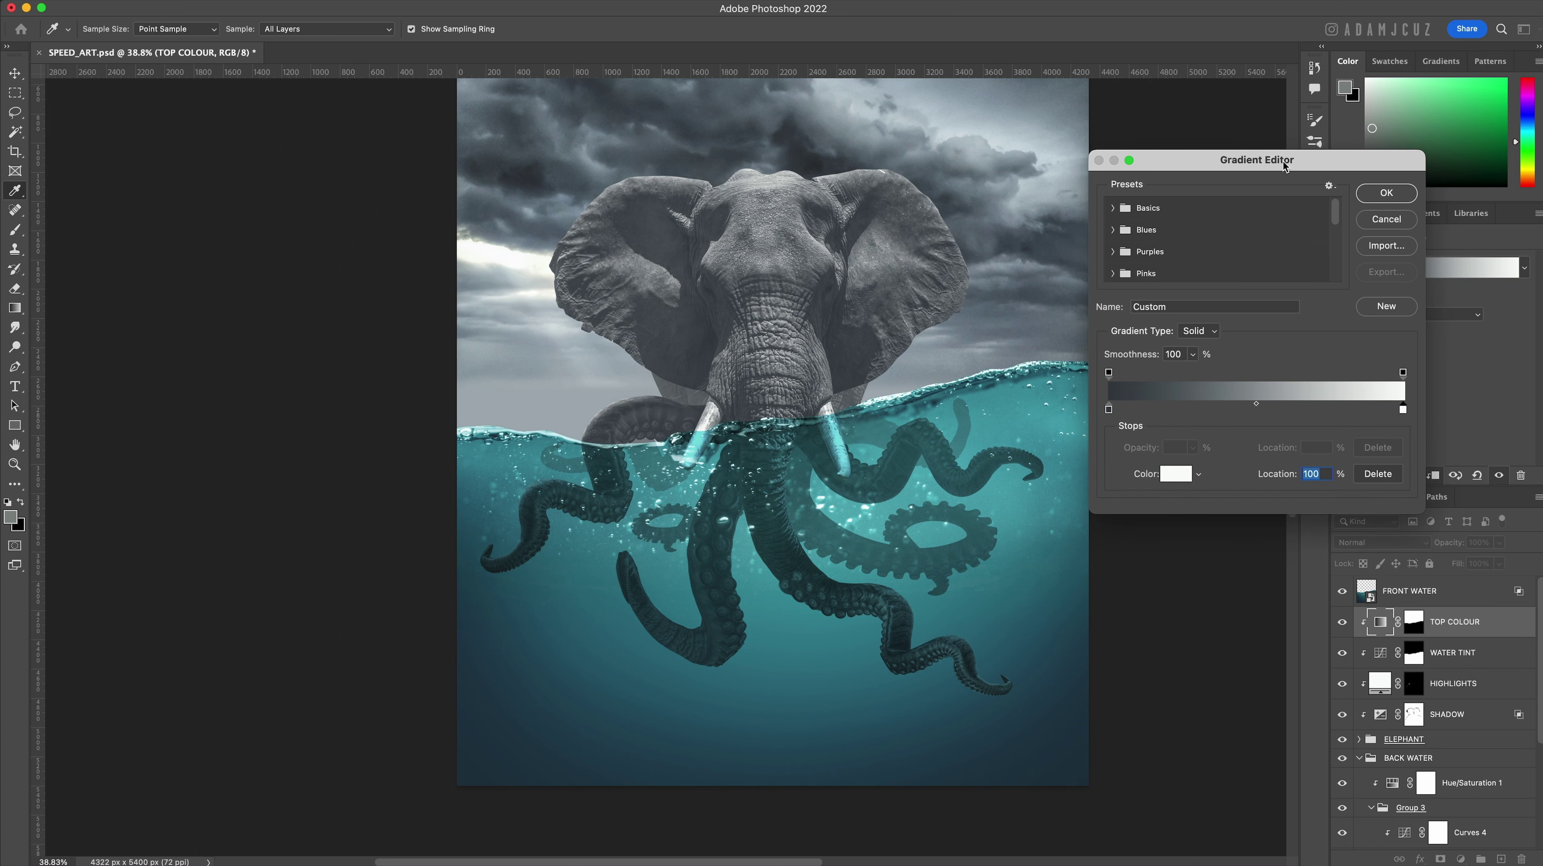
left_click(1387, 193)
left_click(1480, 543)
type("15")
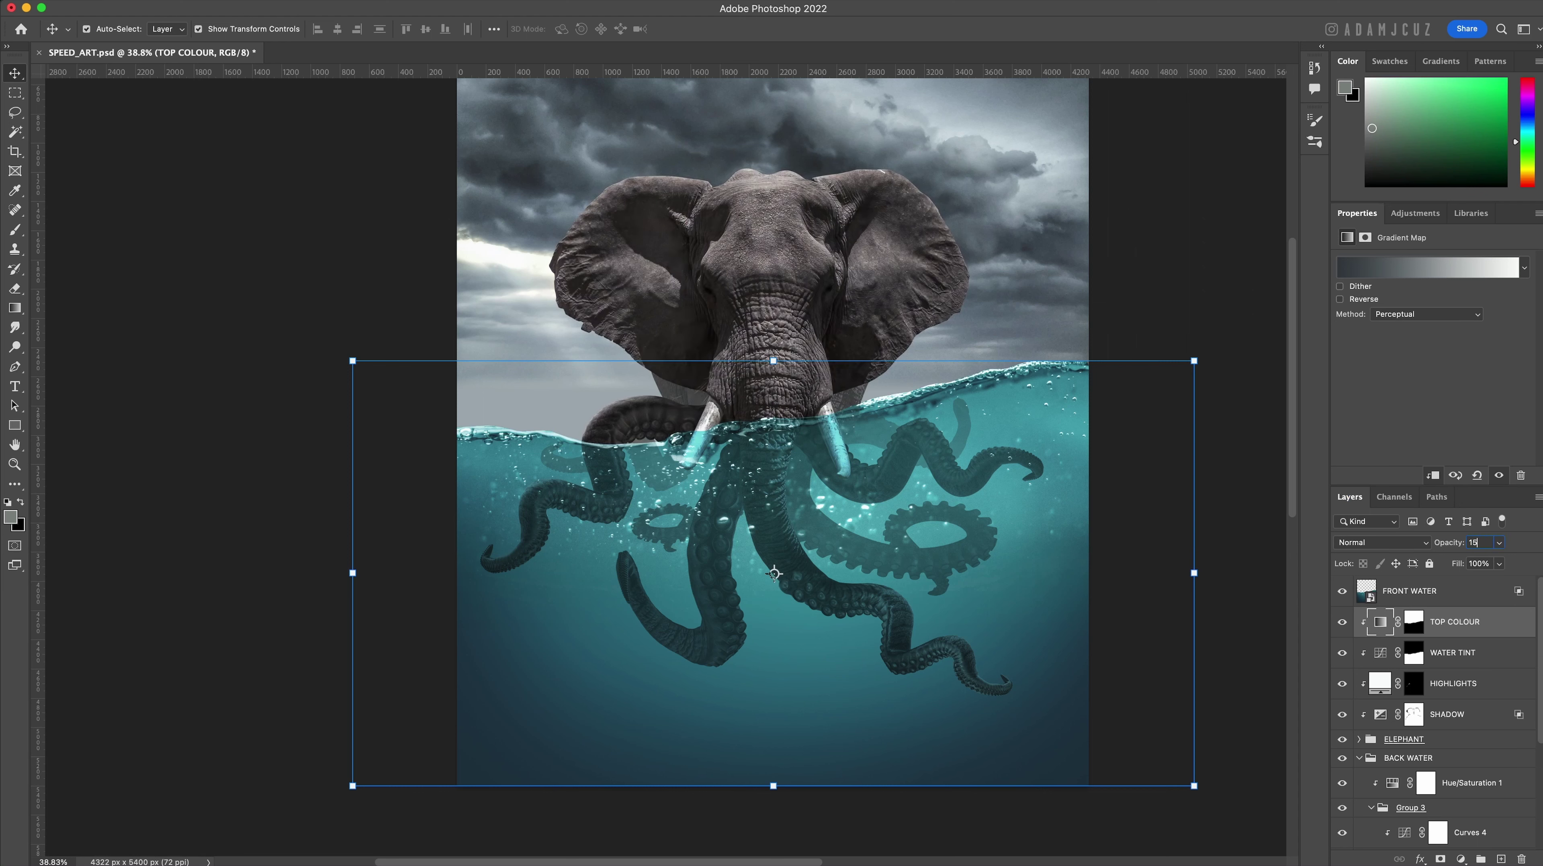
Set the TOP COLOUR layer's opacity to 20% and save the document.
key("BackSpace")
key("BackSpace")
type("20")
left_click(1224, 293)
key("super+s")
scroll(1234, 321, "up", 1)
scroll(1230, 346, "down", 2)
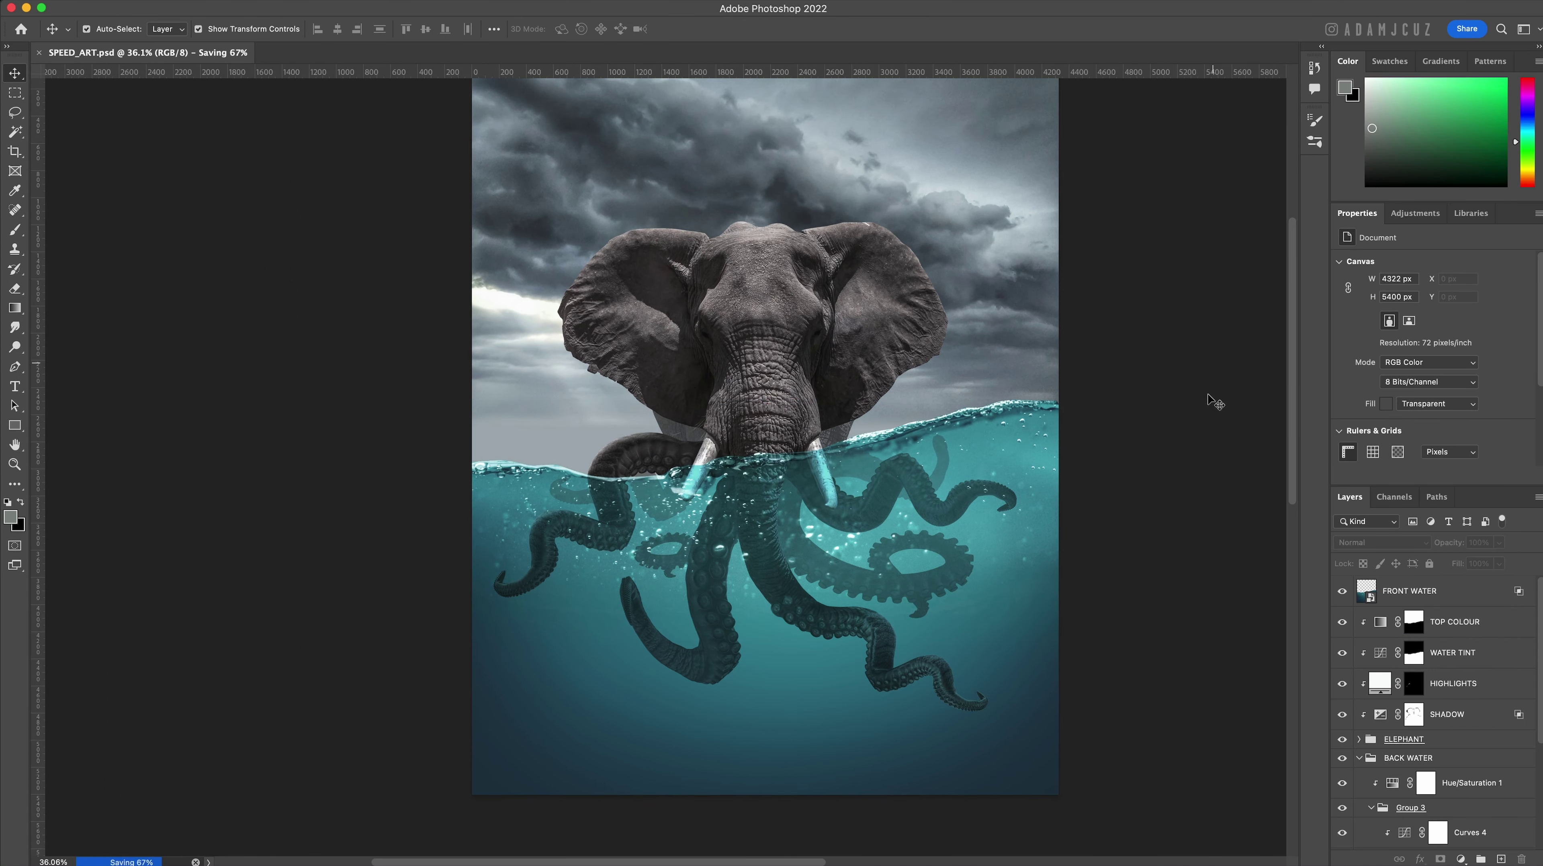
Add a white Solid Color fill layer above FRONT WATER and clip it to that layer.
left_click(1447, 595)
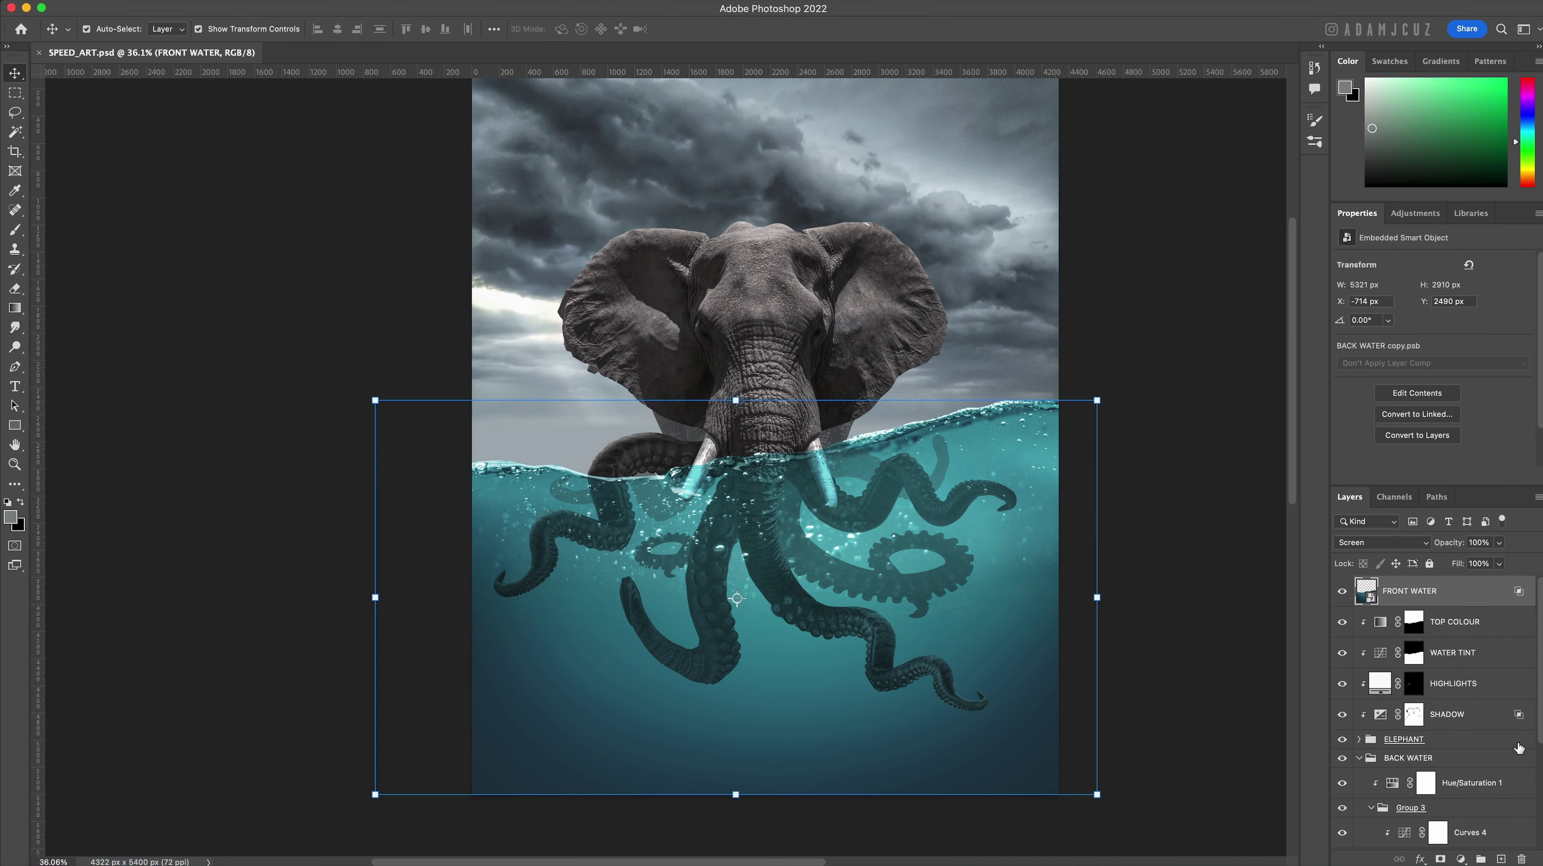
left_click(1461, 860)
left_click(1469, 547)
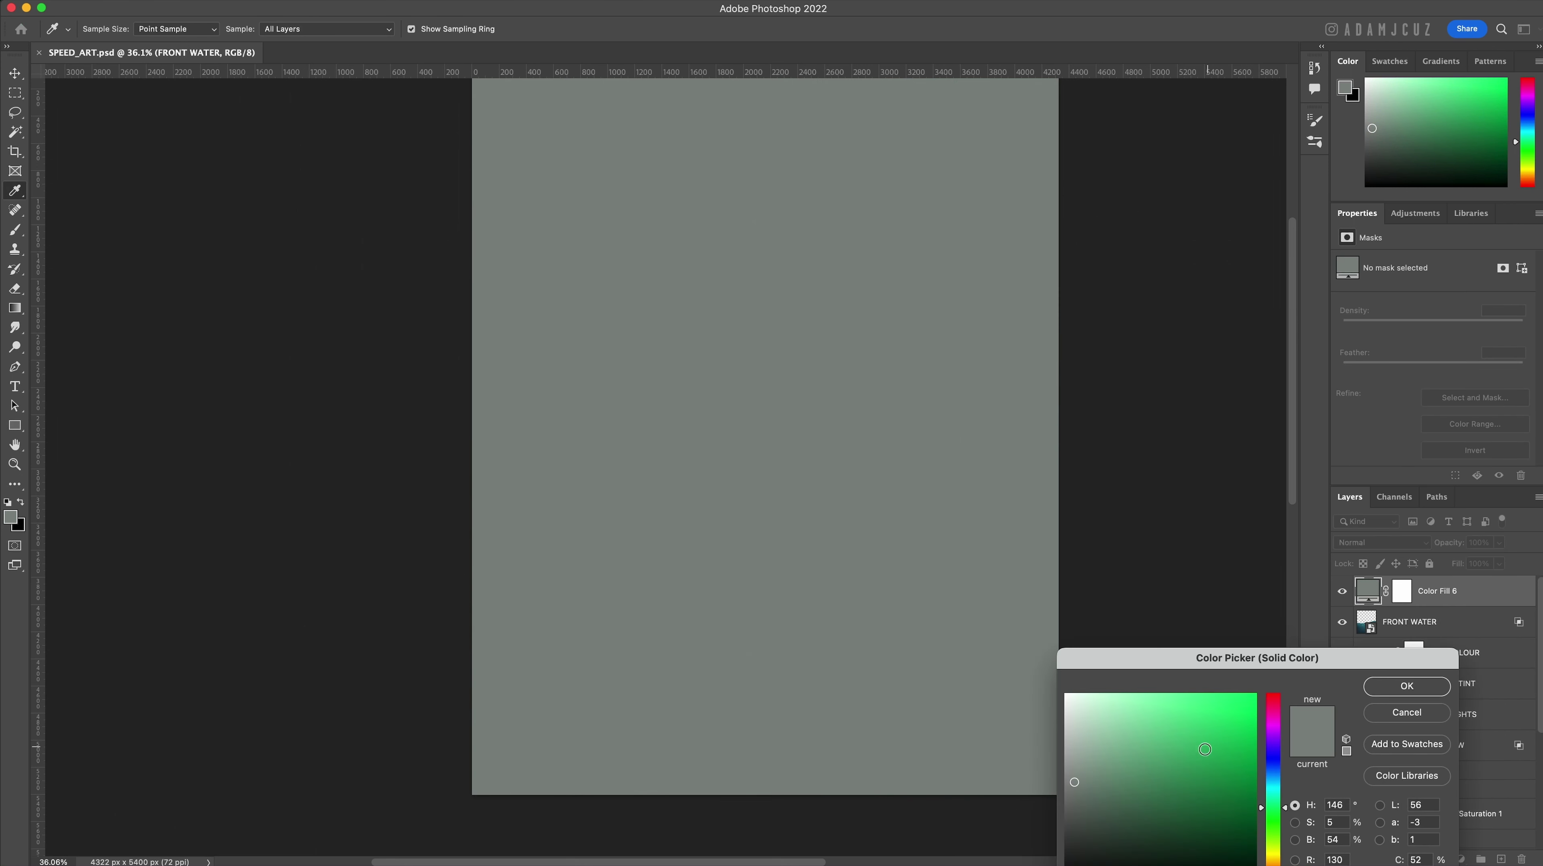
left_click(1065, 695)
left_click(1373, 687)
left_click(1388, 606, "alt")
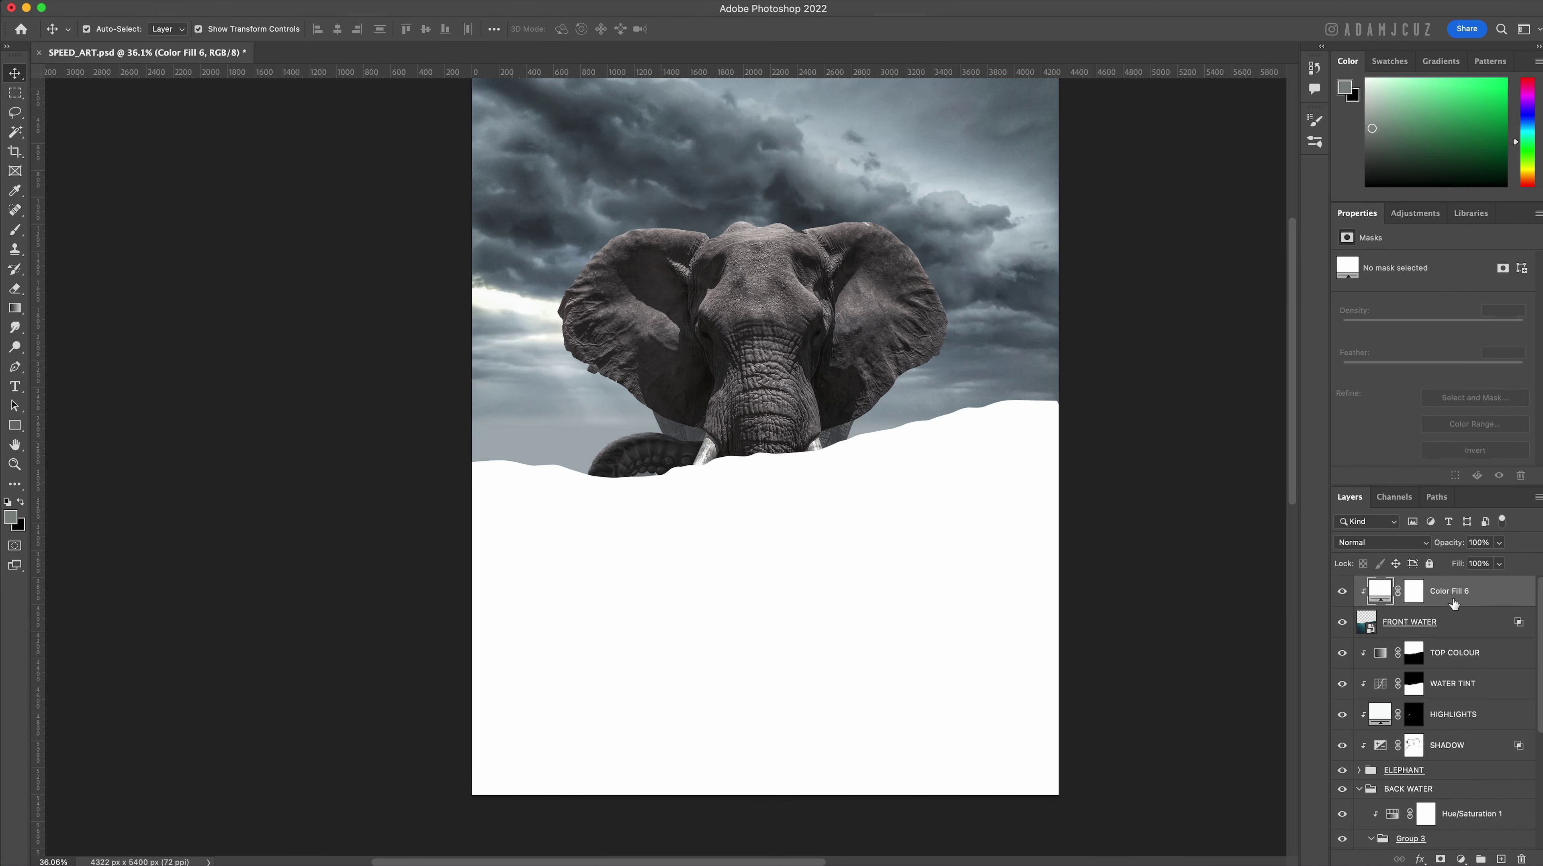
Set the clipped white fill layer to Overlay blending at 20% opacity to brighten the front water.
left_click(1379, 544)
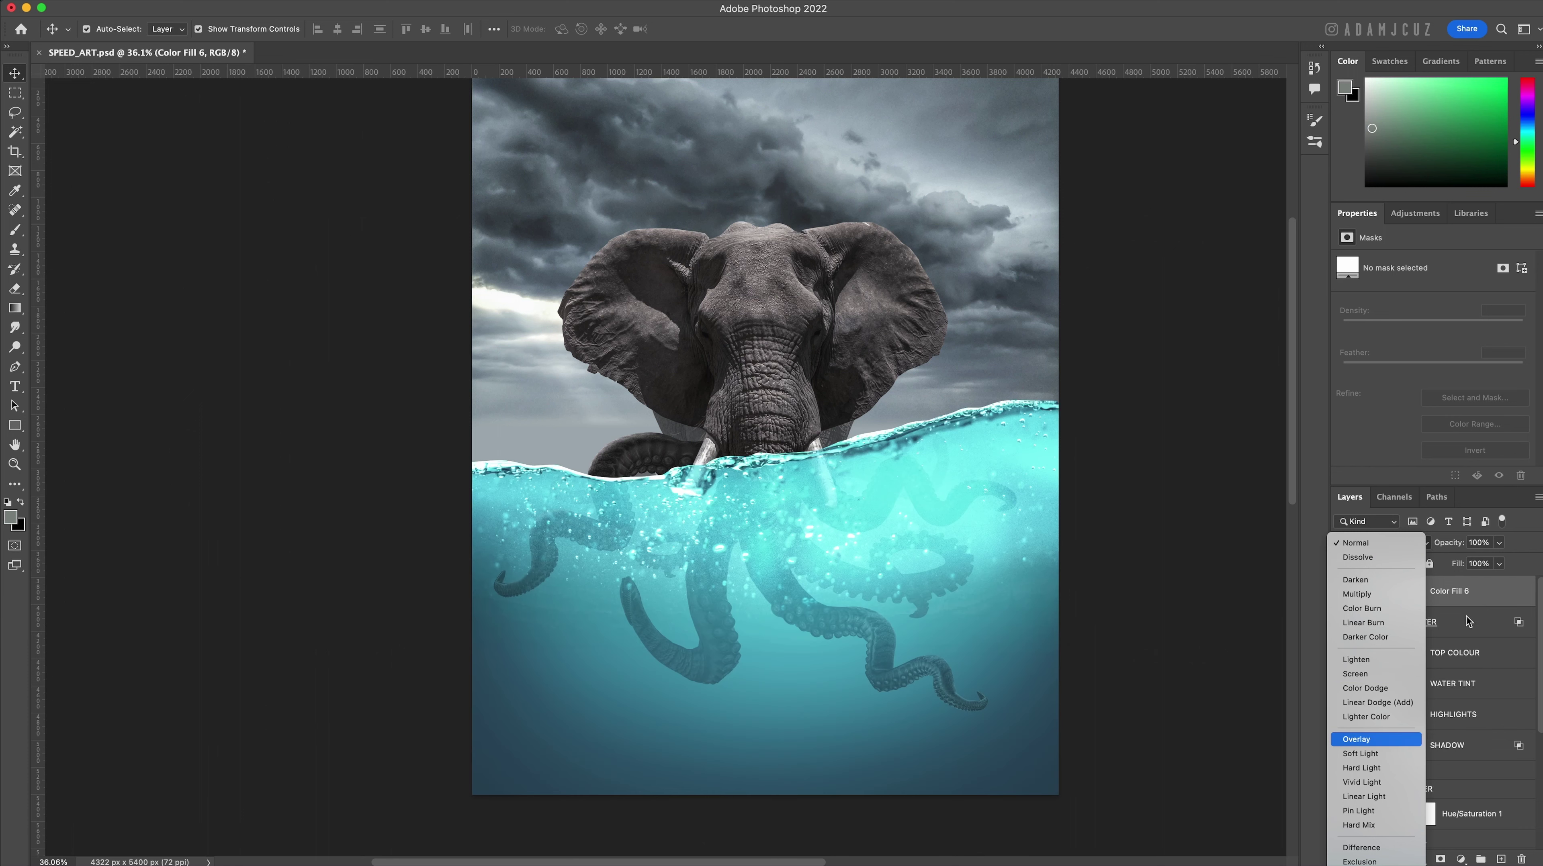
left_click(1369, 739)
type("10")
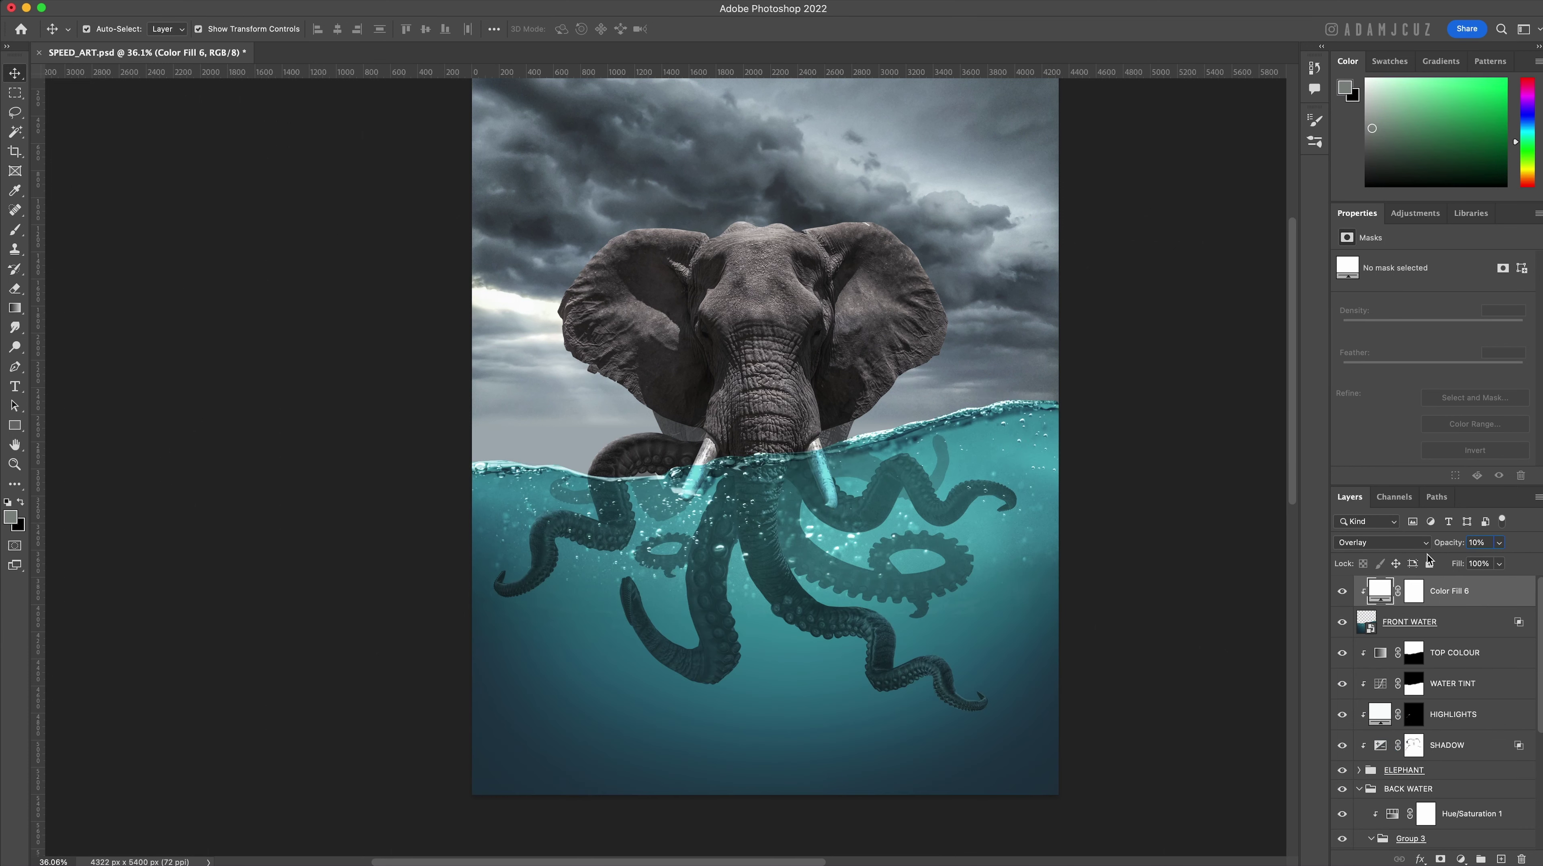
left_click_drag(1450, 543, 1462, 543)
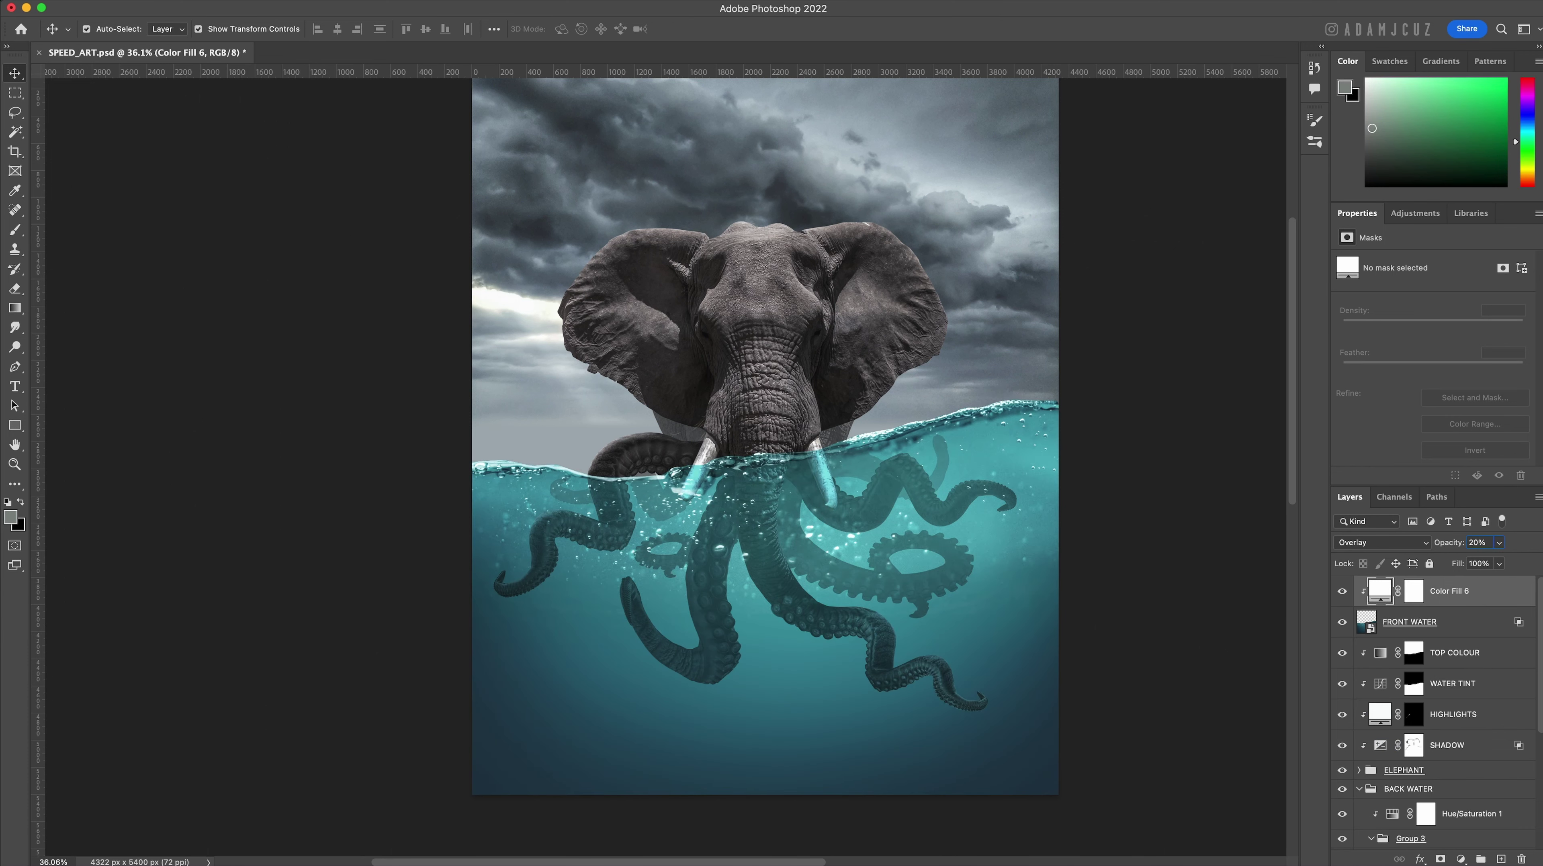
key("Return")
left_click(1229, 543)
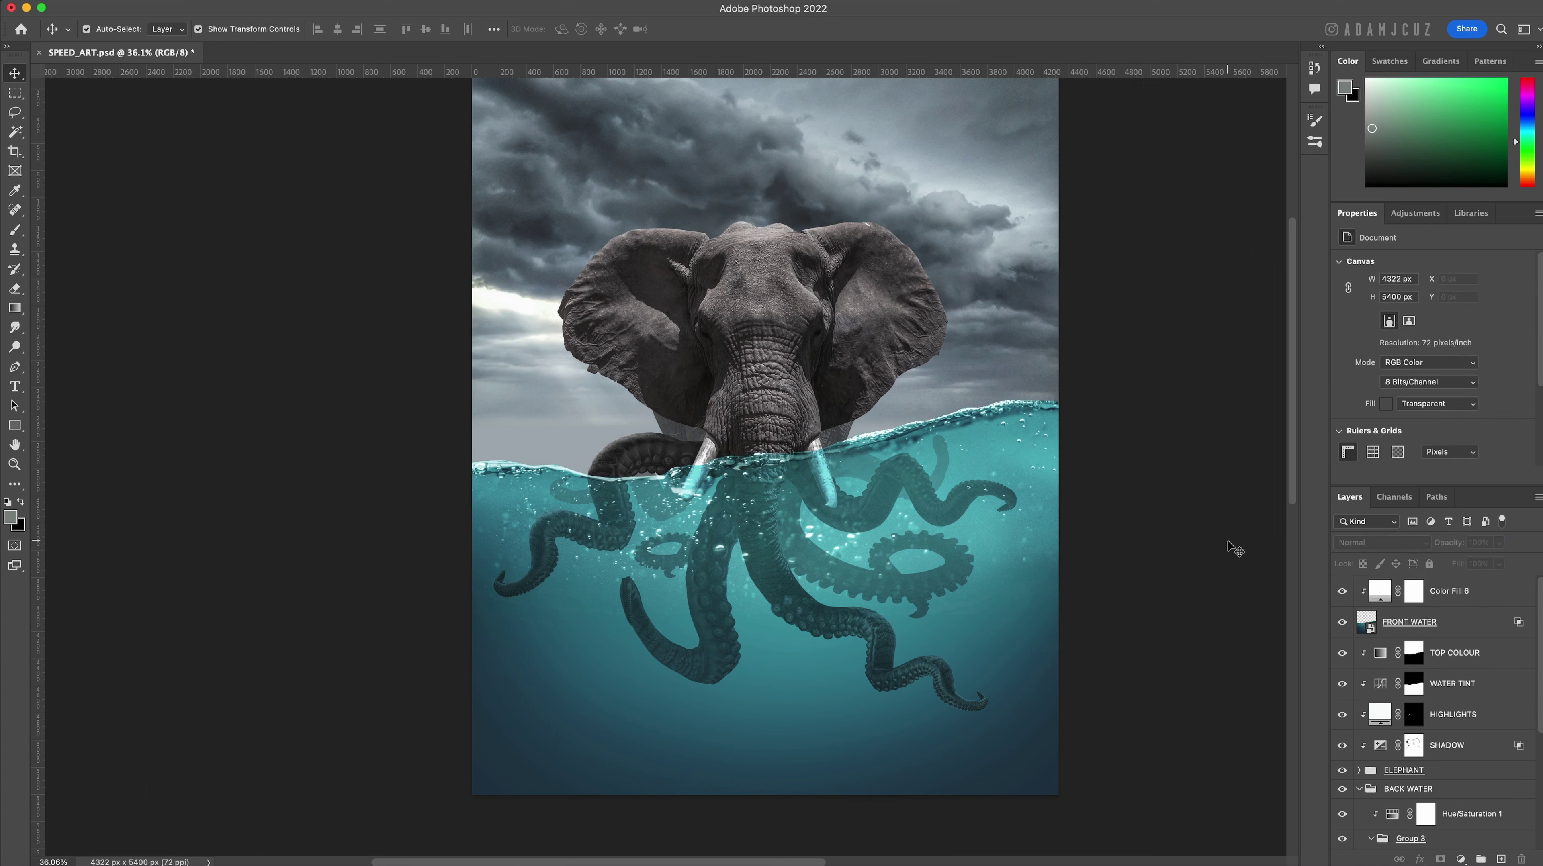